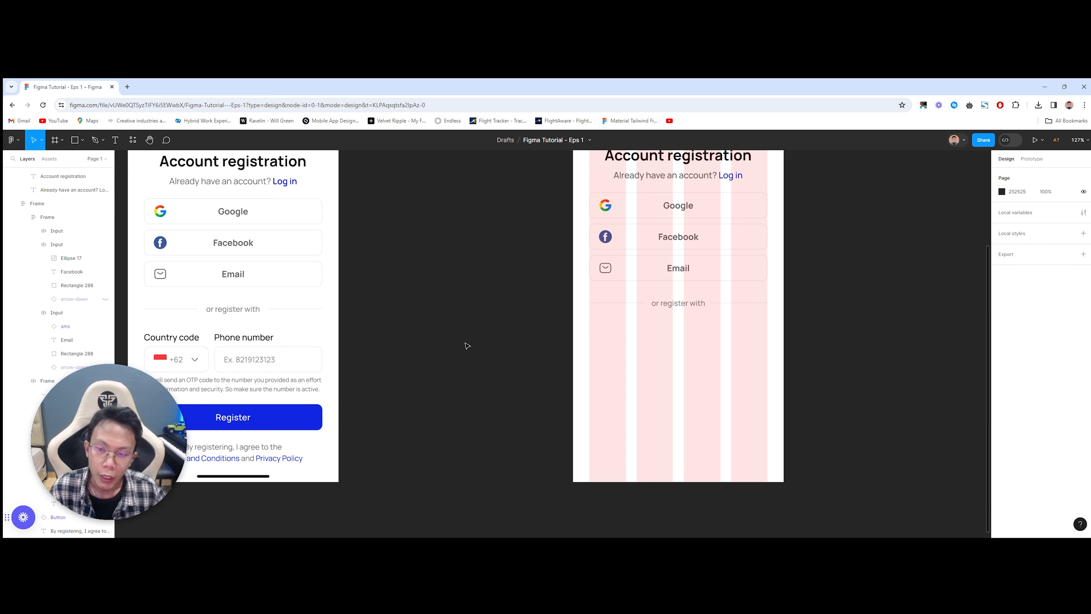
pyautogui.click(266, 354)
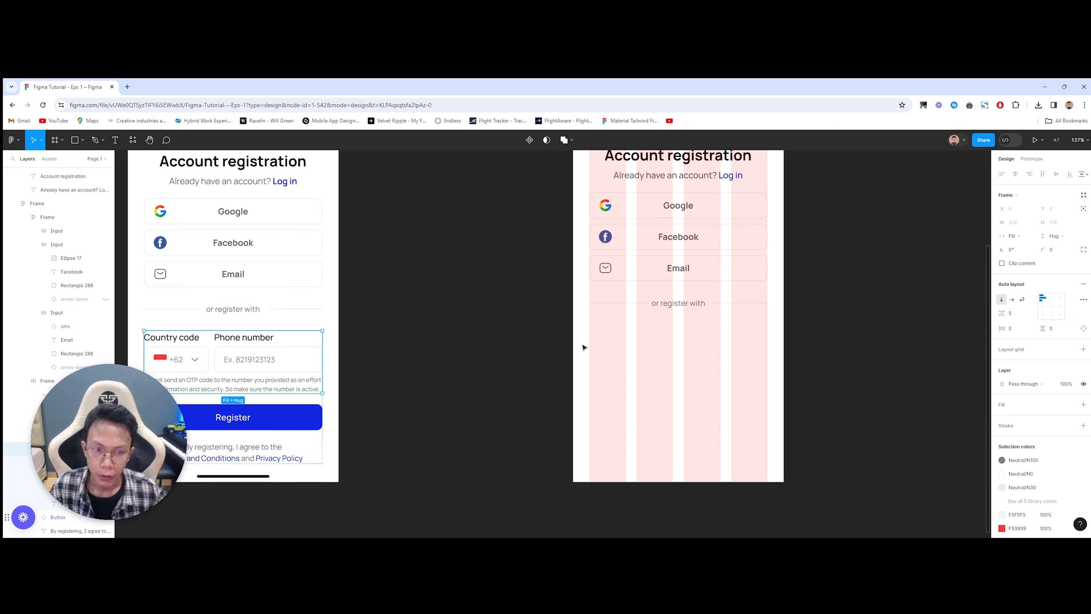
pyautogui.hscroll(1, 580, 354)
pyautogui.click(649, 367)
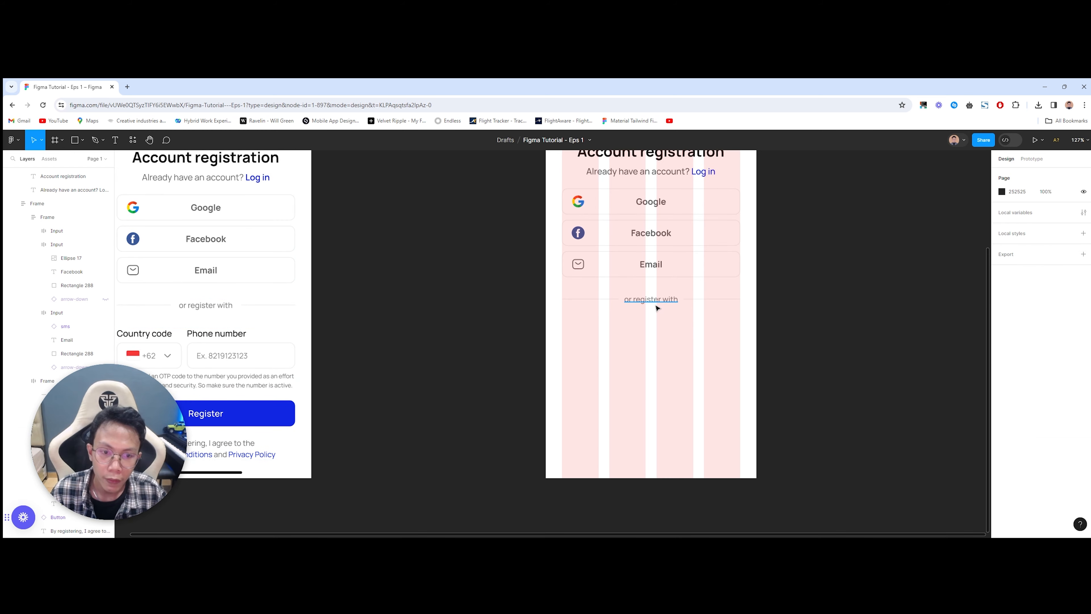
pyautogui.press('t')
pyautogui.click(594, 364)
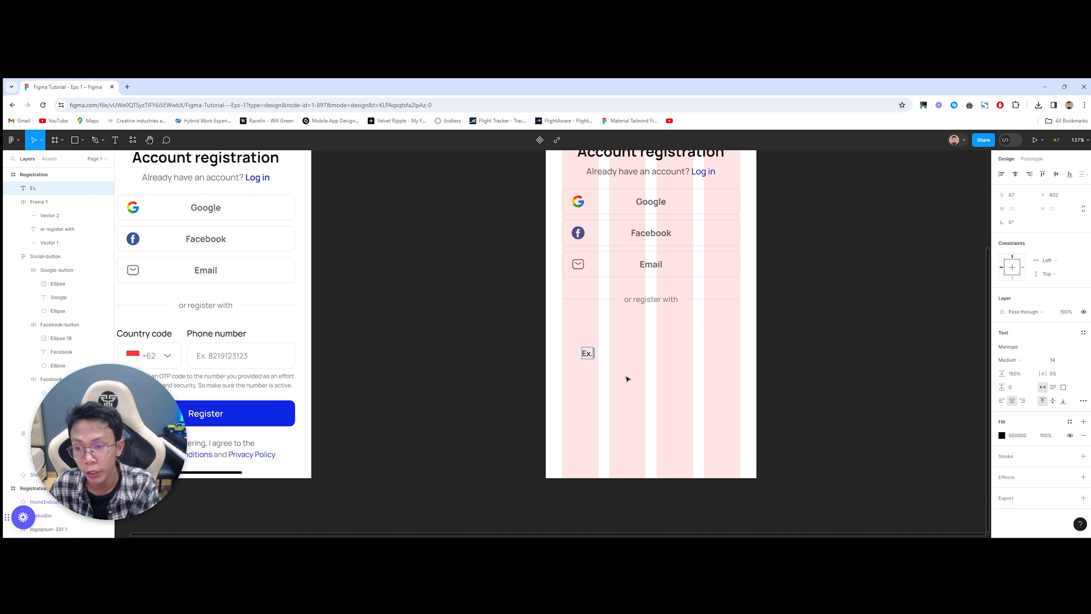
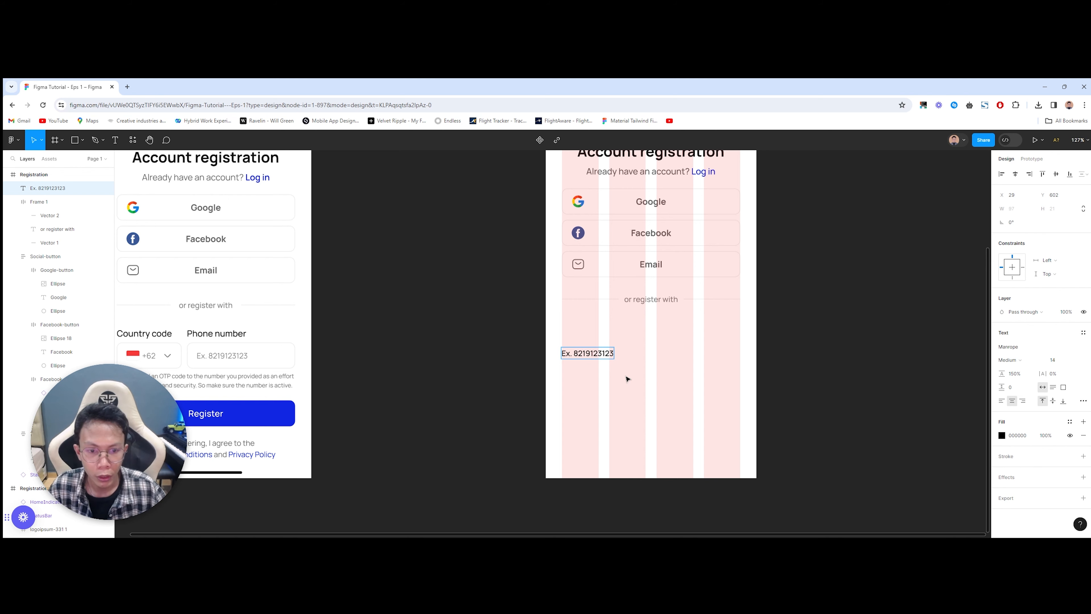
pyautogui.press('Escape')
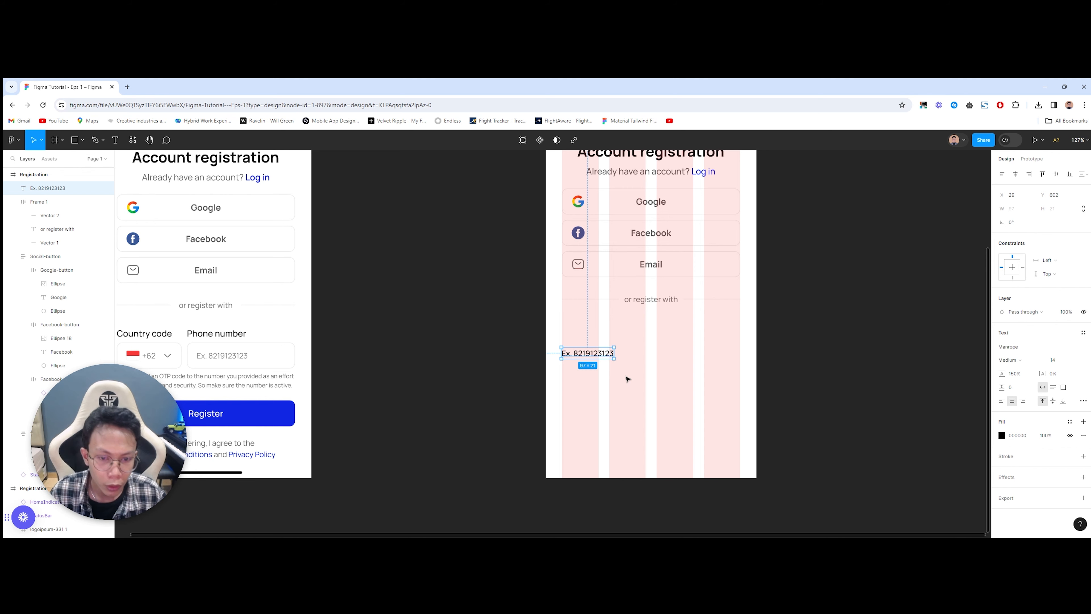
pyautogui.moveTo(587, 358); pyautogui.dragTo(630, 352)
# Step: Color the placeholder text grey 7F7F7F to match the reference
pyautogui.doubleClick(230, 354)
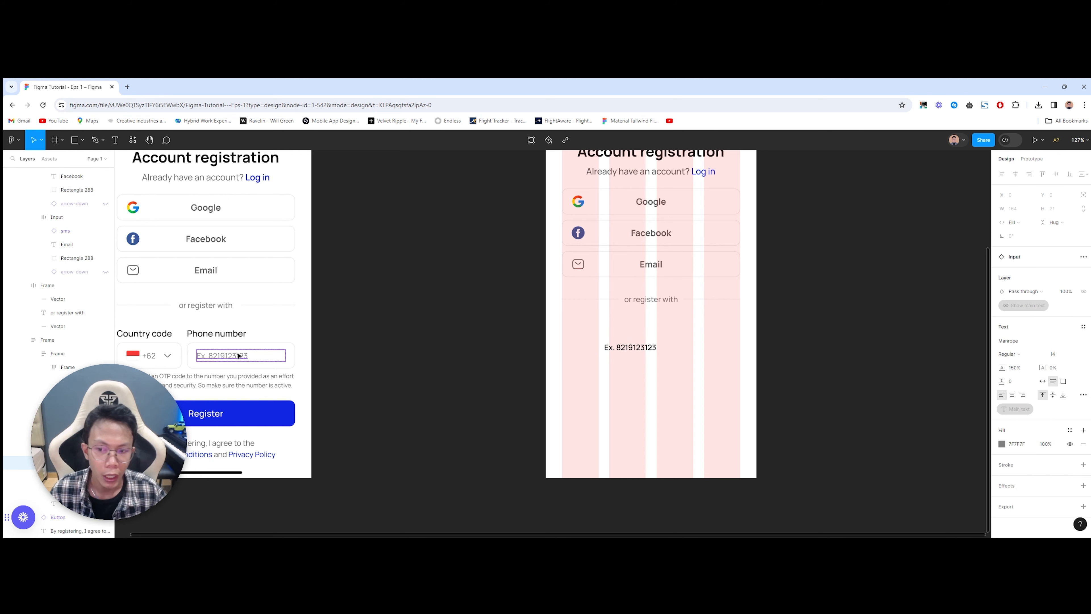
pyautogui.click(630, 347)
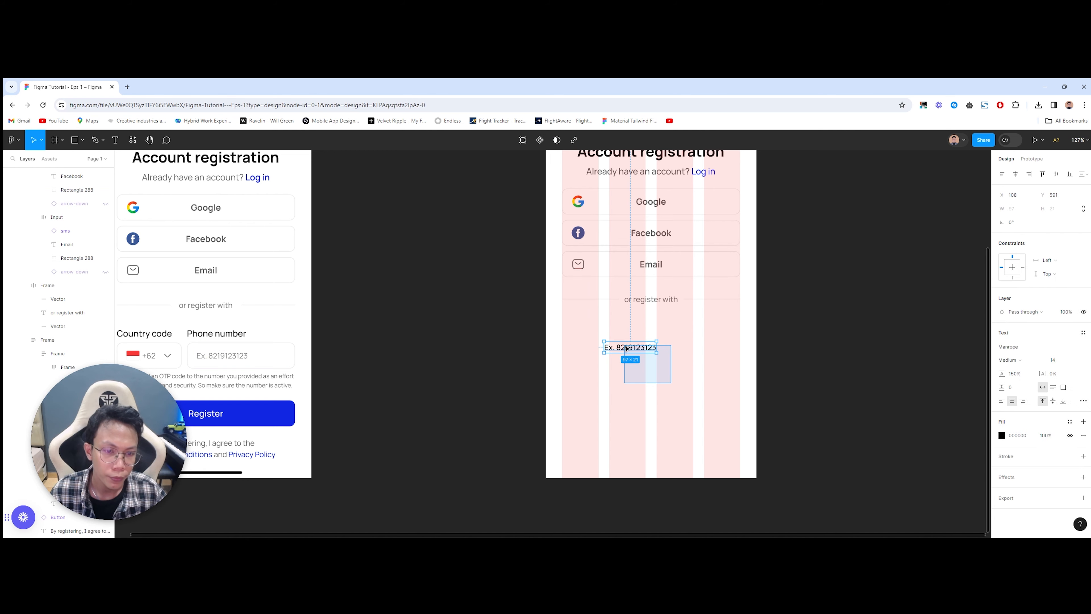
pyautogui.click(1028, 436)
pyautogui.hotkey('ctrl', 'v')
pyautogui.click(724, 400)
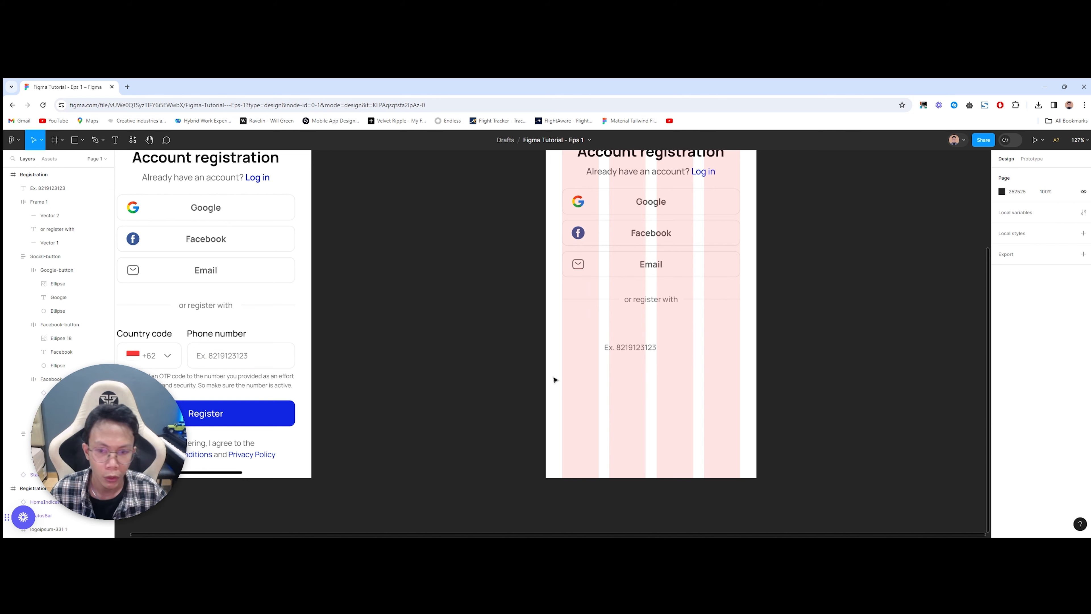
pyautogui.click(655, 348)
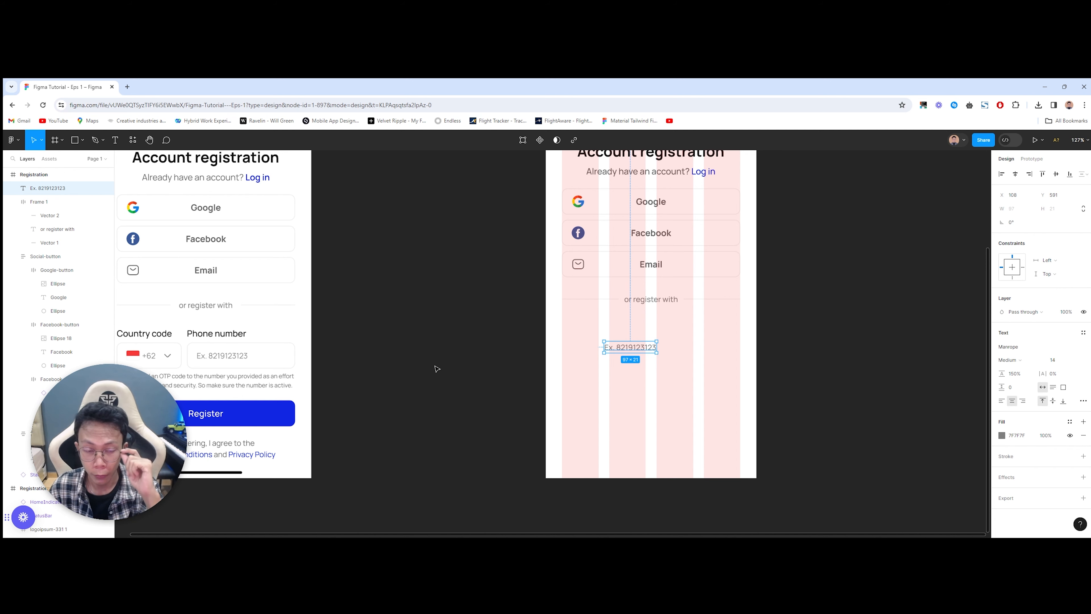
# Step: Wrap the placeholder text in auto layout and measure the reference input's padding
pyautogui.hotkey('shift', 'a')
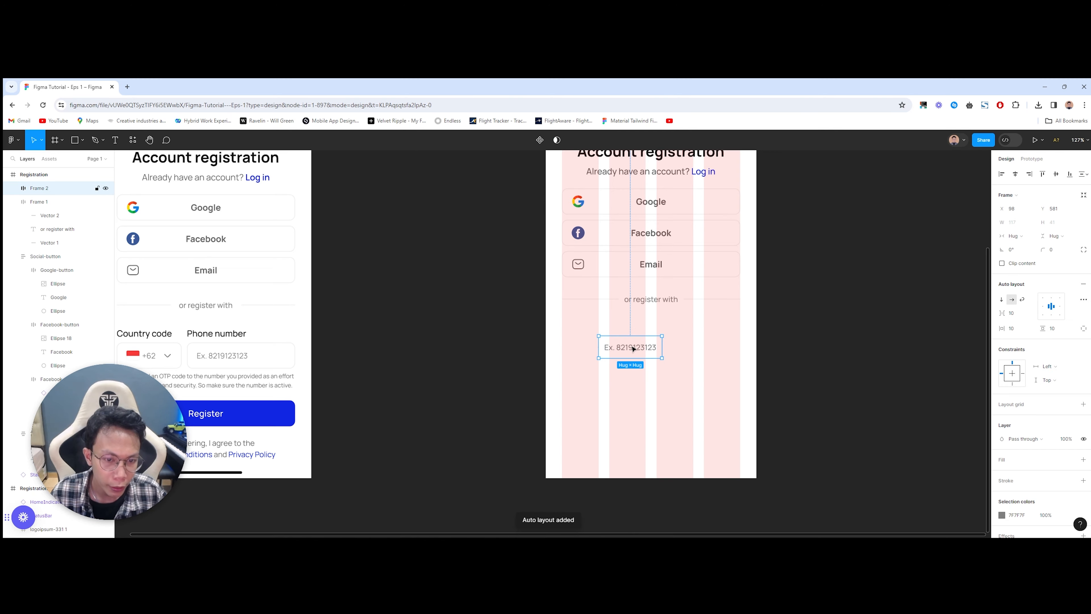
pyautogui.keyDown('ctrl'); pyautogui.scroll(5, 610, 356); pyautogui.keyUp('ctrl')
pyautogui.moveTo(633, 402); pyautogui.dragTo(669, 393)
pyautogui.keyDown('ctrl'); pyautogui.scroll(-6, 669, 393); pyautogui.keyUp('ctrl')
pyautogui.moveTo(407, 400); pyautogui.dragTo(483, 385)
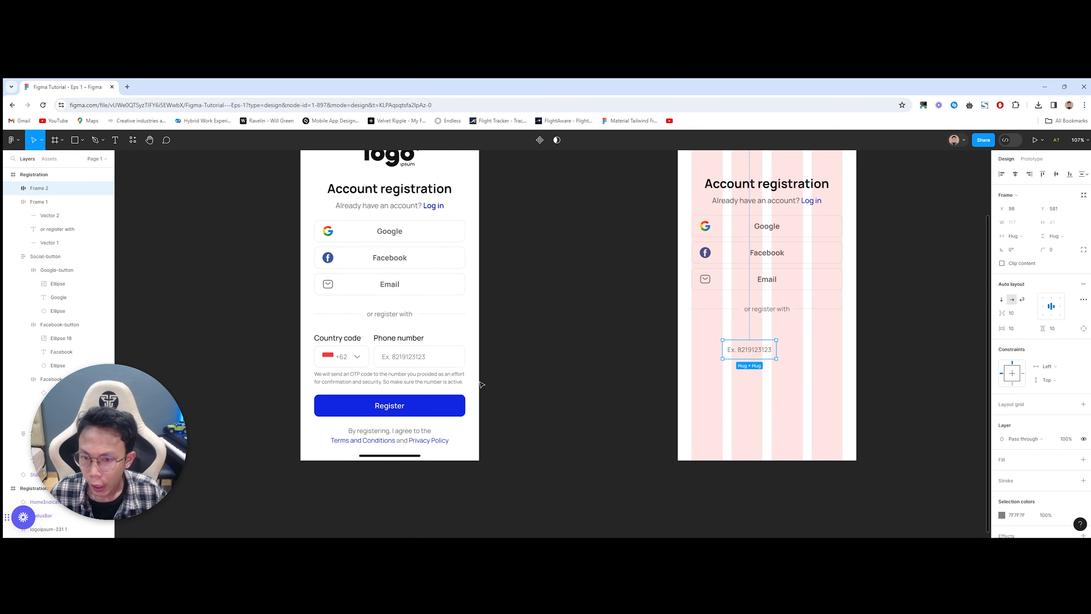
pyautogui.keyDown('ctrl'); pyautogui.scroll(10, 443, 372); pyautogui.keyUp('ctrl')
pyautogui.keyDown('ctrl'); pyautogui.click(387, 325); pyautogui.keyUp('ctrl')
pyautogui.press('alt')
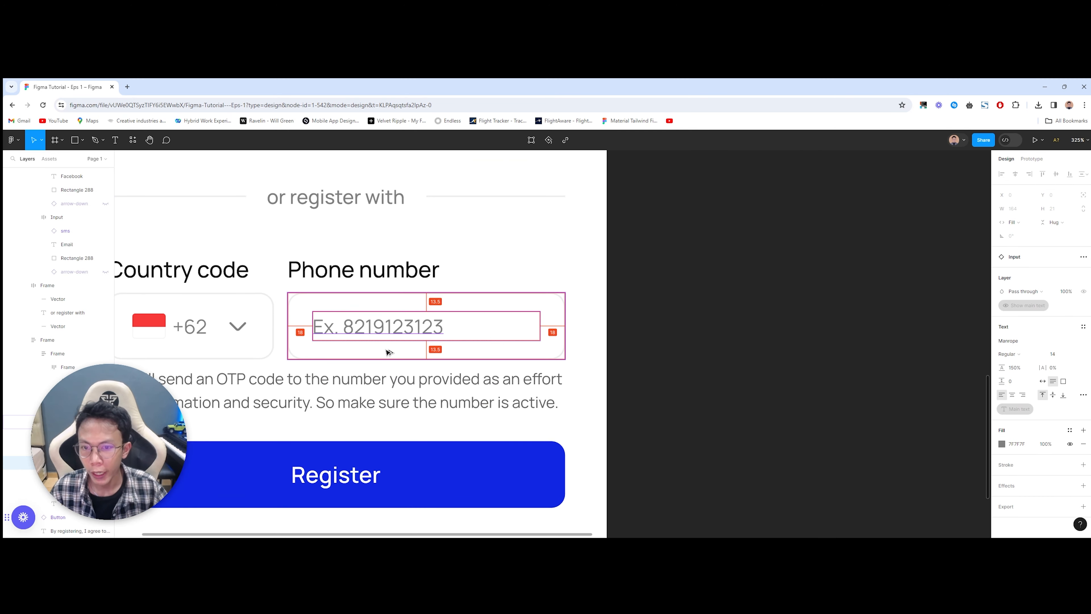
pyautogui.press('alt')
pyautogui.press('alt')
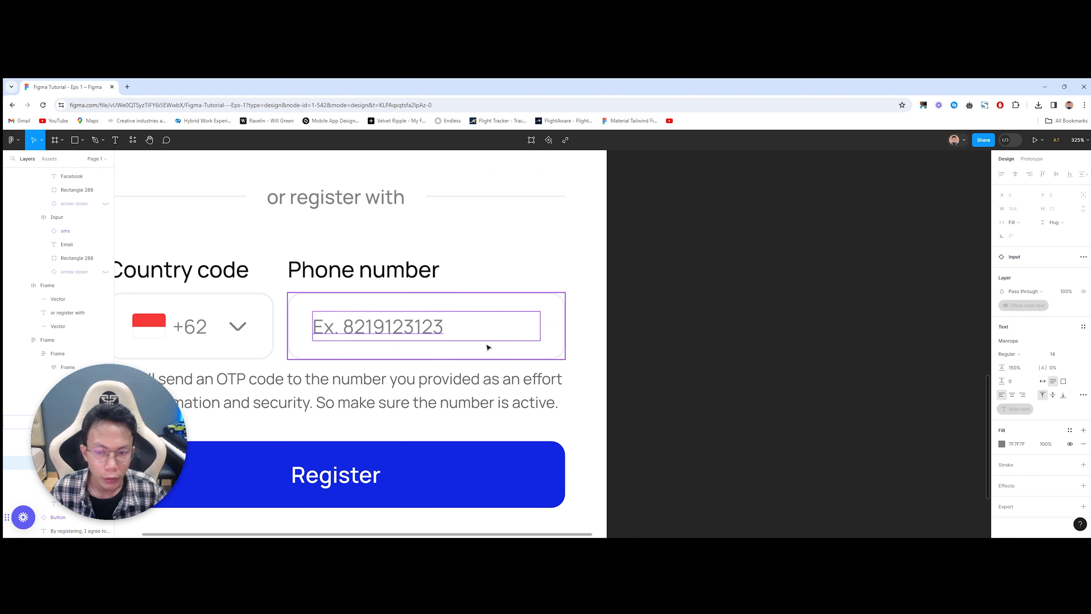
pyautogui.click(549, 351)
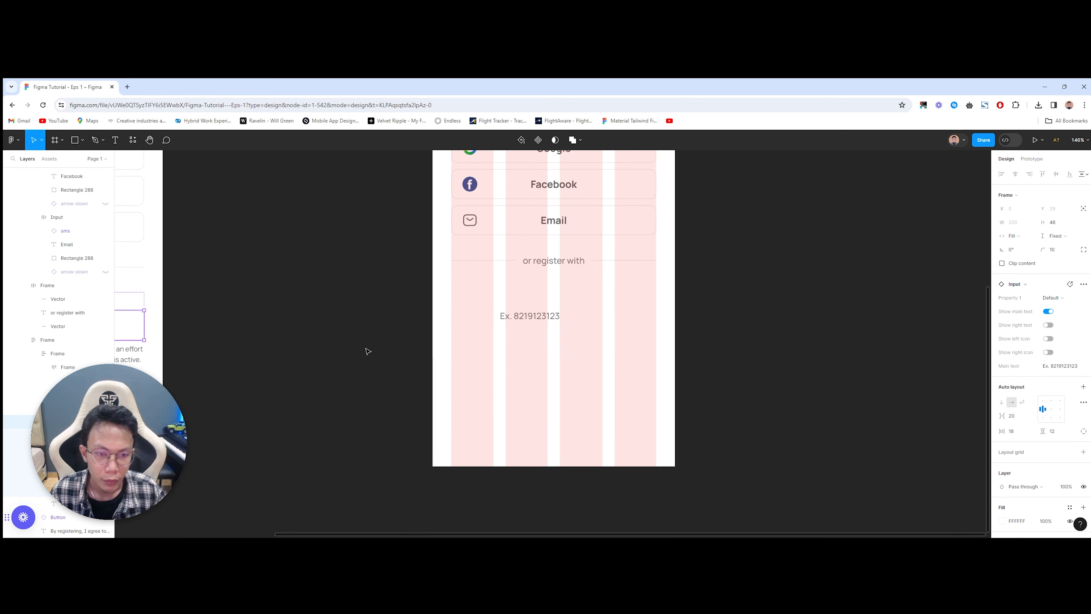
# Step: Give the box 18 horizontal and 12 vertical padding and add an ECECEC outline
pyautogui.click(513, 322)
pyautogui.click(1025, 329)
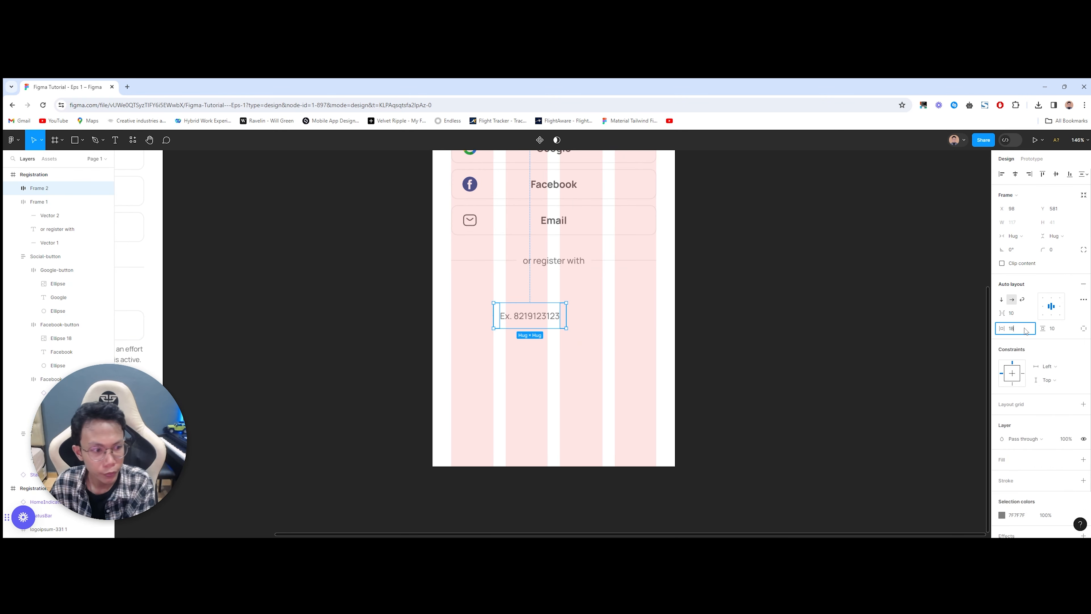
pyautogui.write('18')
pyautogui.press('Return')
pyautogui.press('Tab')
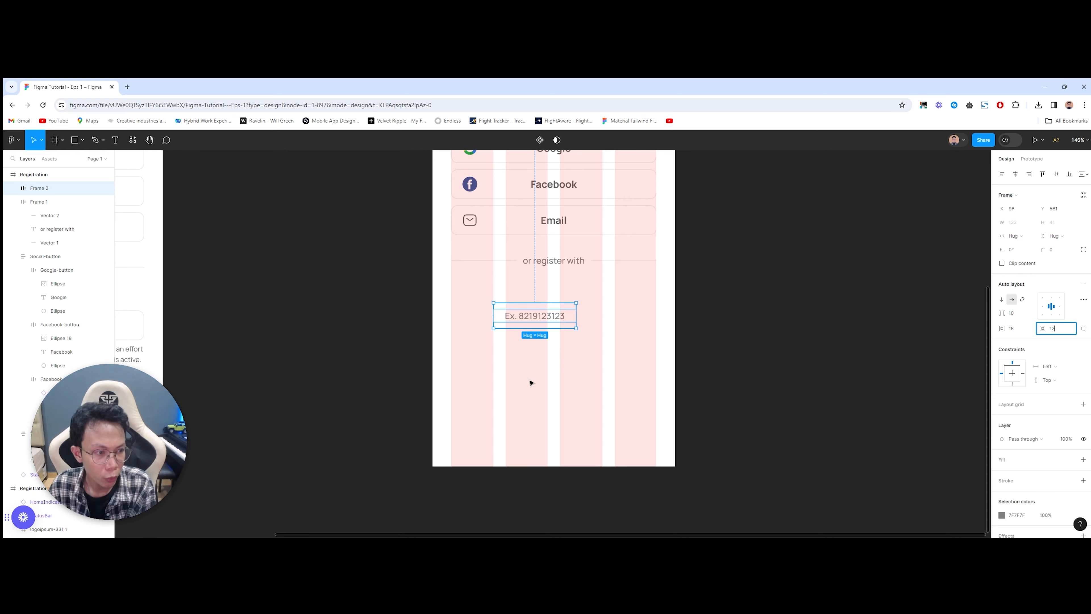
pyautogui.press('Return')
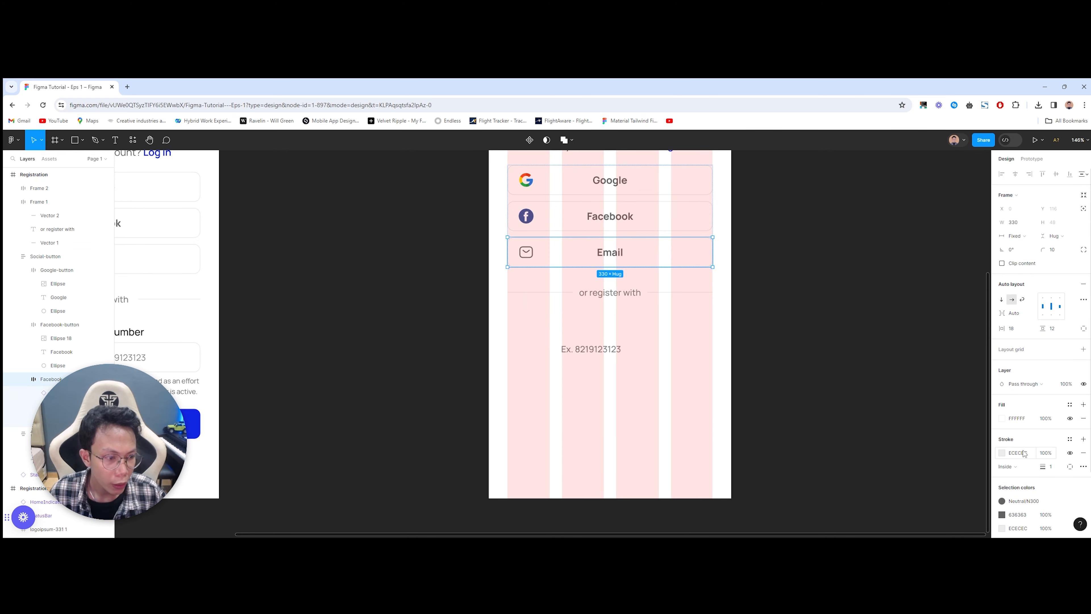
pyautogui.moveTo(674, 401); pyautogui.dragTo(551, 333)
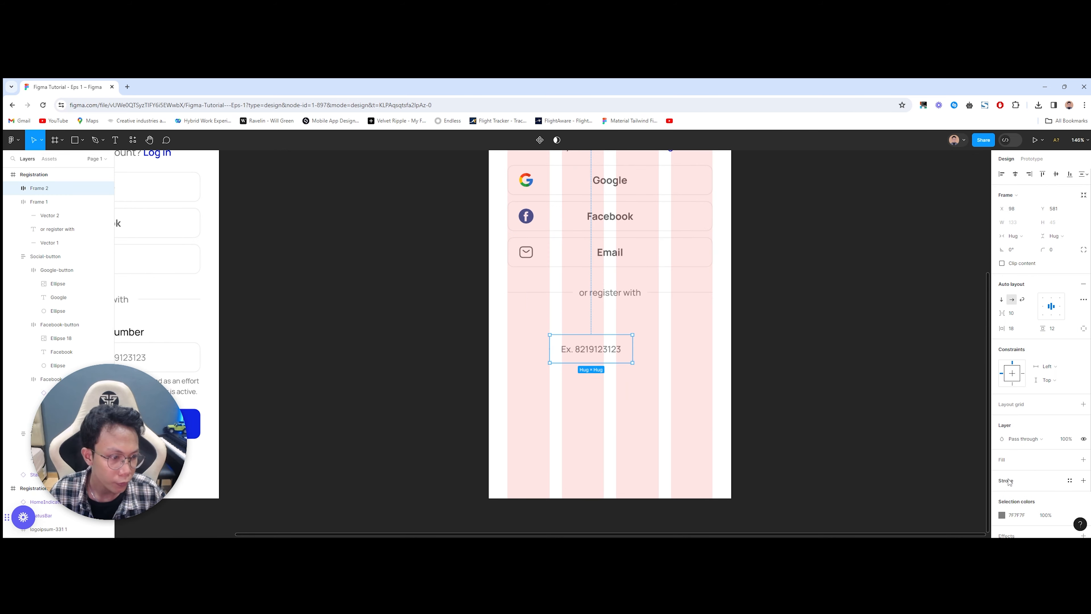
pyautogui.click(646, 404)
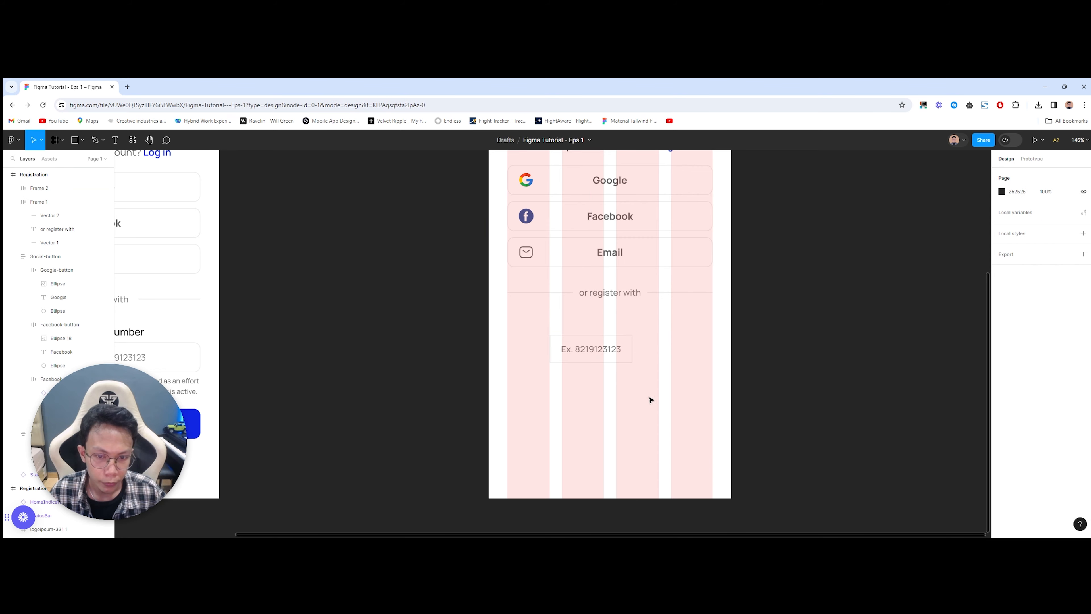
# Step: Align the placeholder box under the divider text
pyautogui.hscroll(-3, 657, 401)
pyautogui.click(643, 349)
pyautogui.hscroll(1, 665, 384)
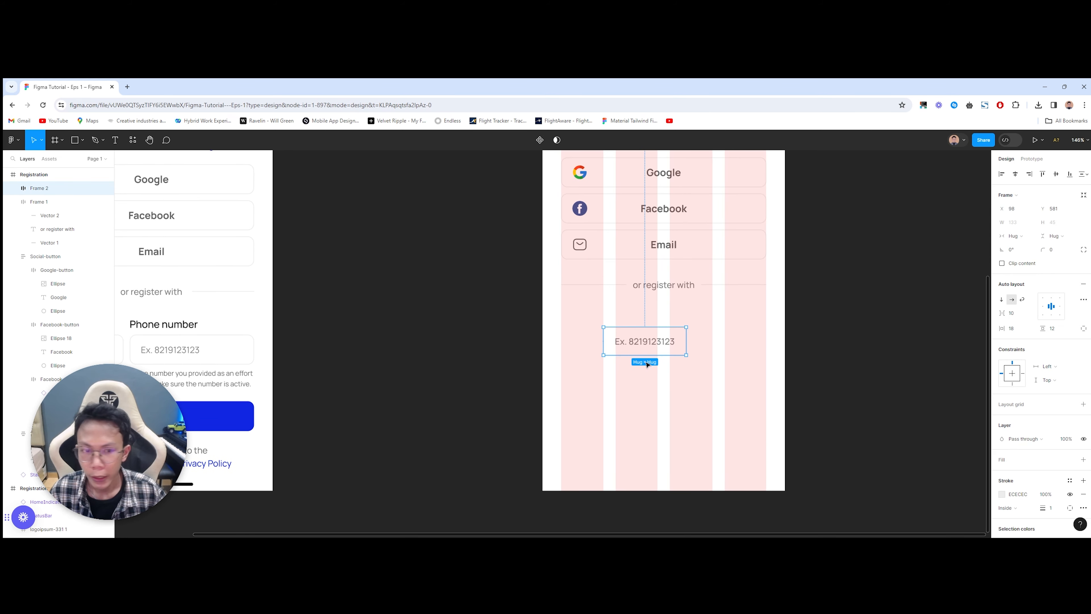
pyautogui.click(628, 414)
pyautogui.moveTo(652, 345); pyautogui.dragTo(658, 344)
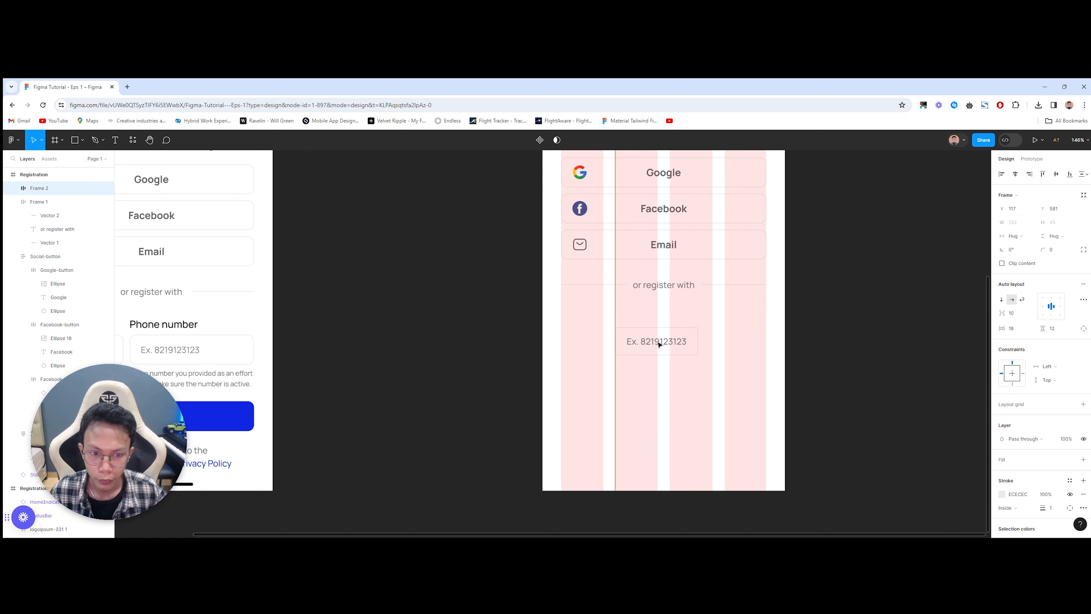
pyautogui.click(628, 405)
# Step: Add a 'Phone number' label above the input box
pyautogui.click(181, 325)
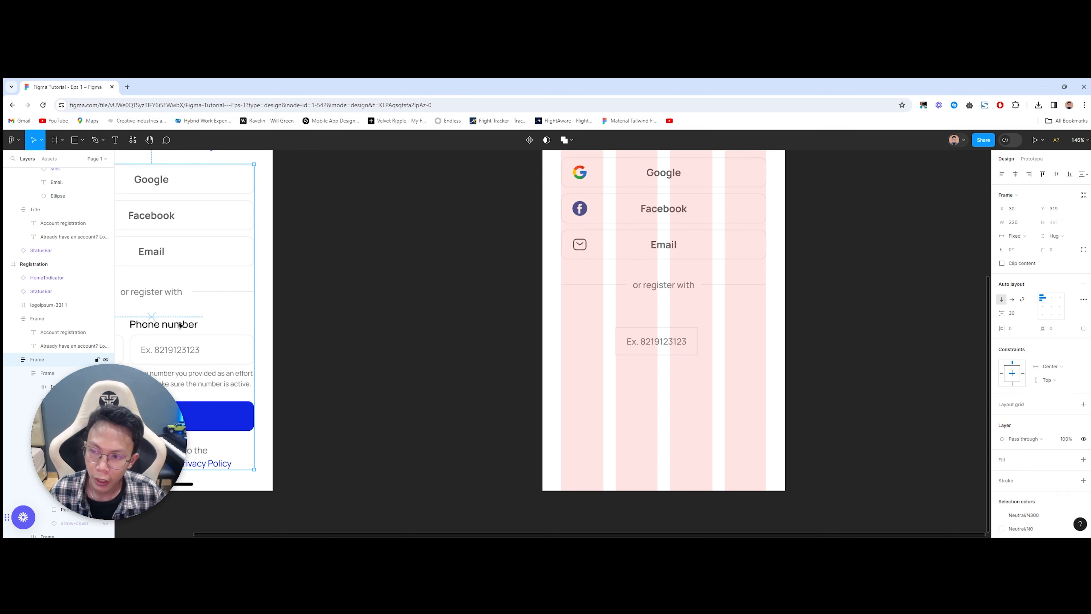
pyautogui.click(180, 325)
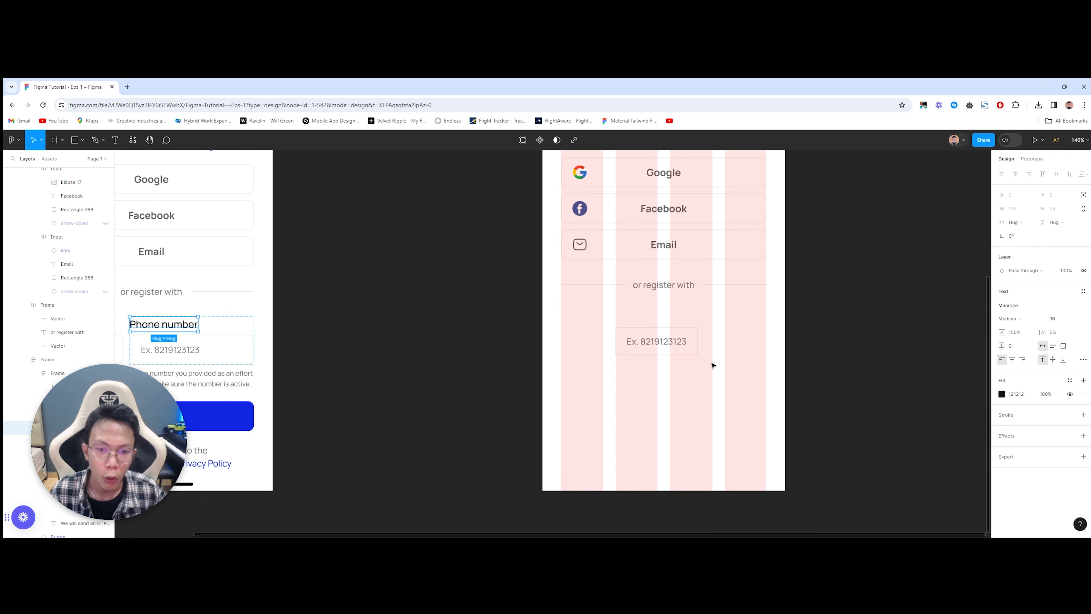
pyautogui.moveTo(713, 366); pyautogui.dragTo(635, 370)
pyautogui.scroll(3, 605, 351)
pyautogui.click(533, 327)
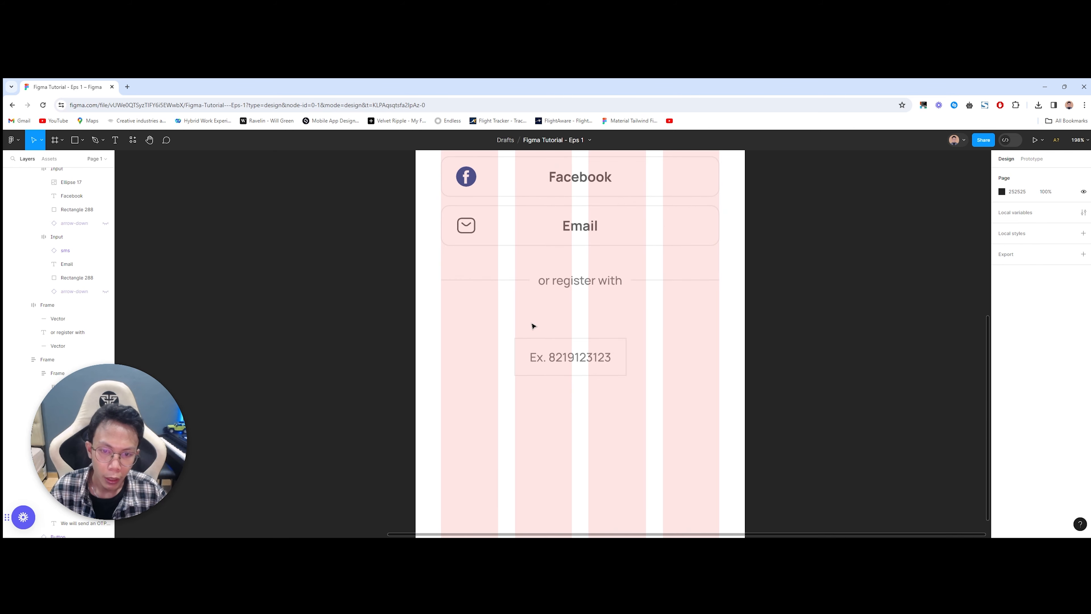
pyautogui.press('t')
pyautogui.click(516, 318)
pyautogui.write('Phone number')
pyautogui.press('Escape')
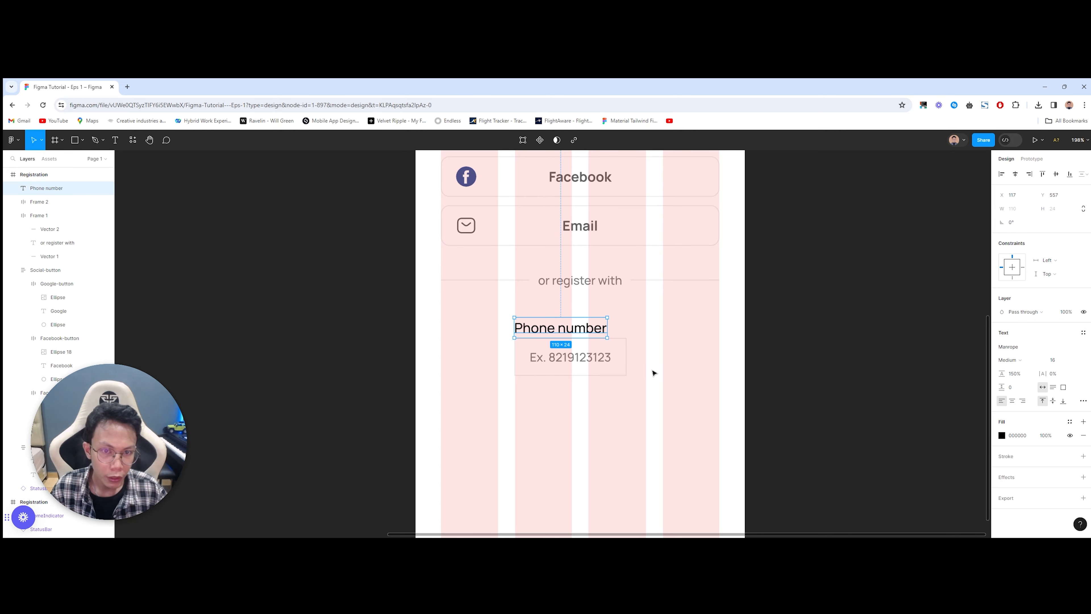
# Step: Color the Phone number label 121212, matching the title's fill
pyautogui.scroll(-4, 652, 376)
pyautogui.moveTo(650, 358); pyautogui.dragTo(622, 416)
pyautogui.keyDown('ctrl'); pyautogui.click(610, 263); pyautogui.keyUp('ctrl')
pyautogui.click(1024, 394)
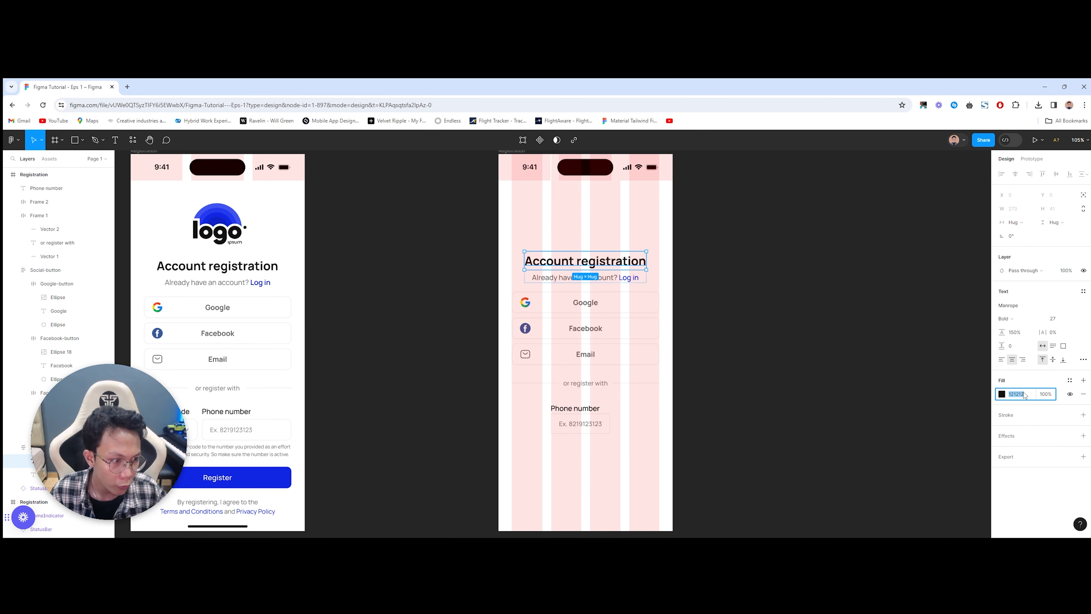
pyautogui.scroll(5, 611, 405)
pyautogui.click(537, 411)
pyautogui.click(1021, 435)
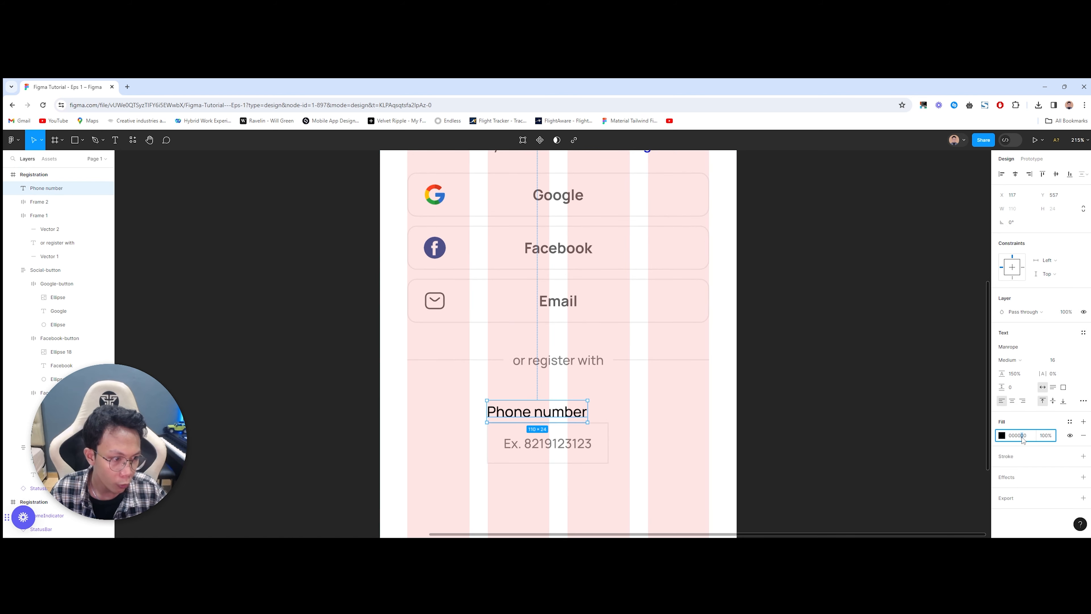
pyautogui.click(746, 488)
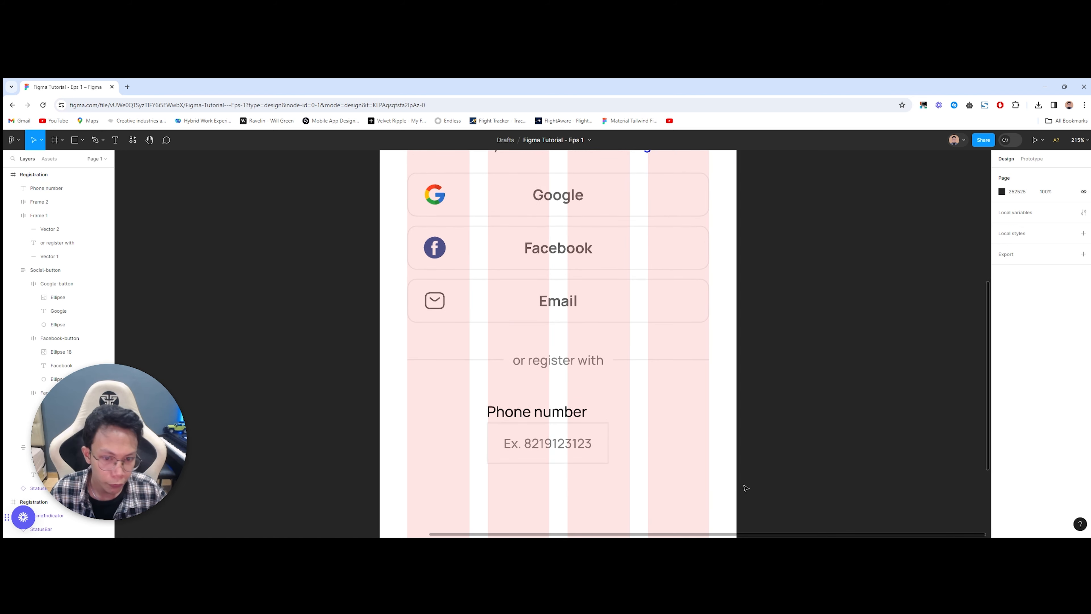
# Step: Nudge the label slightly left, then select it with the field and add auto layout
pyautogui.scroll(2, 563, 484)
pyautogui.click(504, 381)
pyautogui.moveTo(505, 381); pyautogui.dragTo(502, 383)
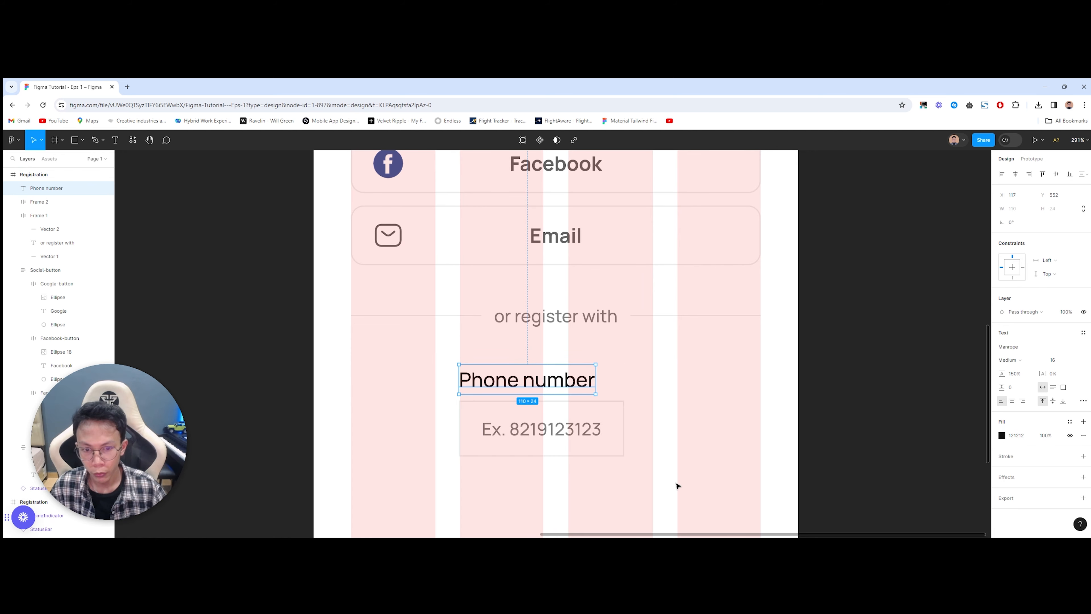
pyautogui.moveTo(674, 471); pyautogui.dragTo(469, 361)
pyautogui.hotkey('shift', 'a')
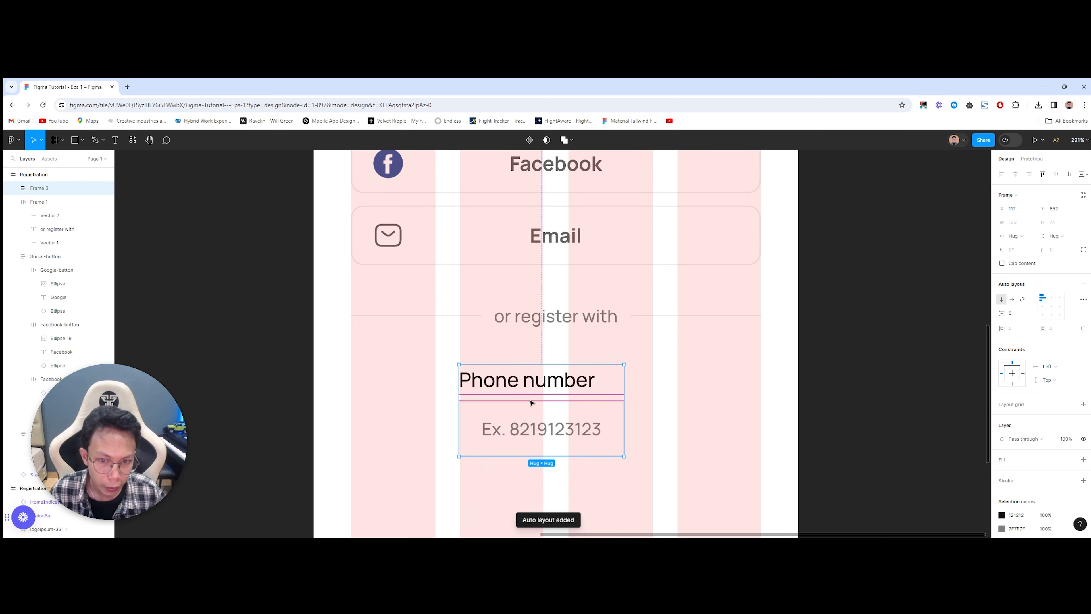
# Step: Rename the field frame input-box, the group input and the divider row devider
pyautogui.click(599, 429)
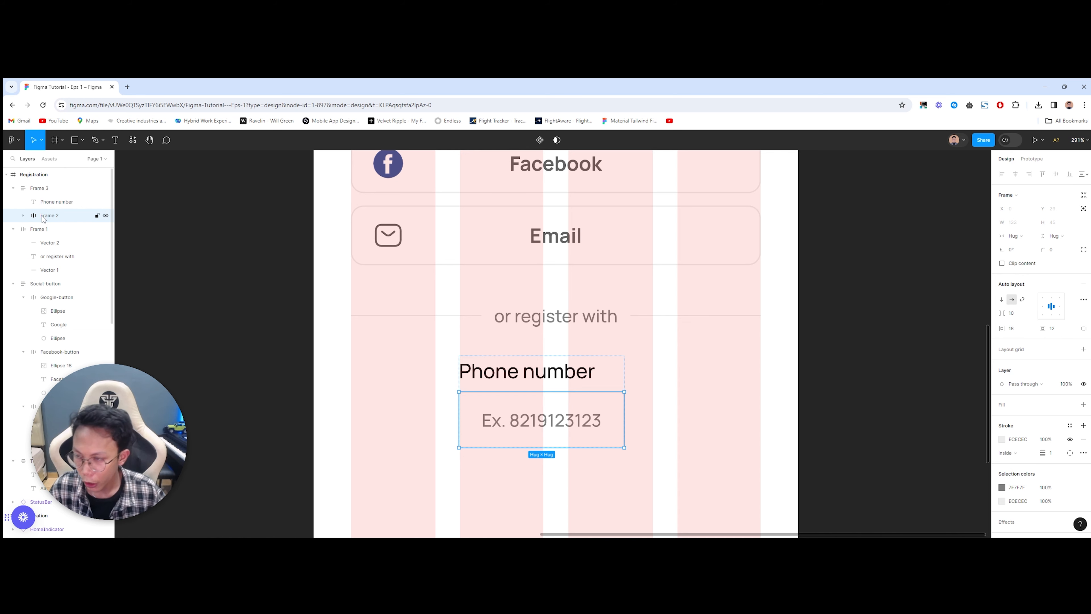
pyautogui.doubleClick(51, 215)
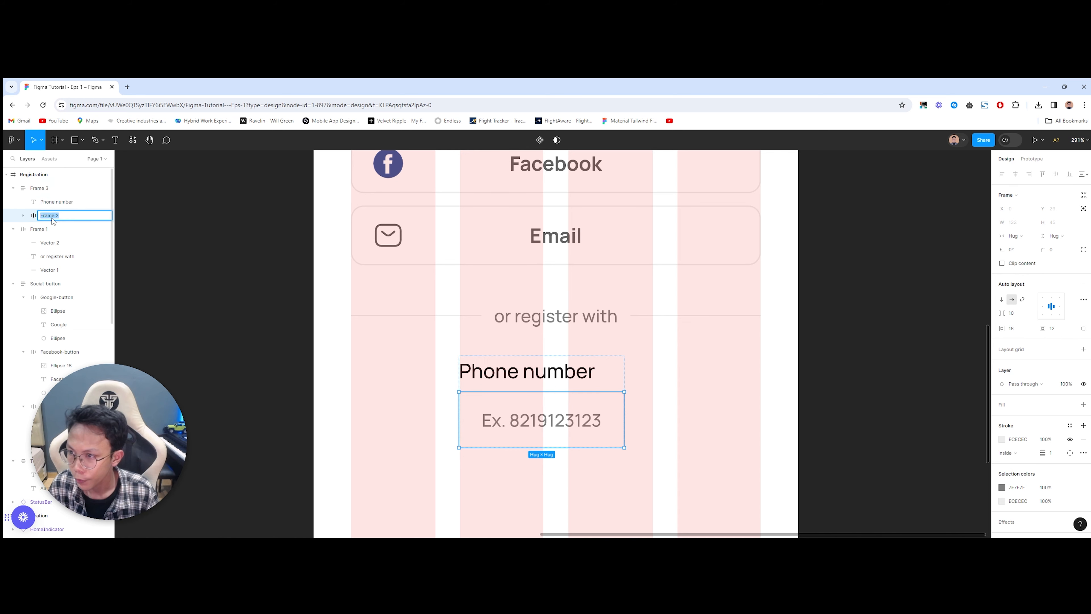
pyautogui.press('Return')
pyautogui.doubleClick(57, 188)
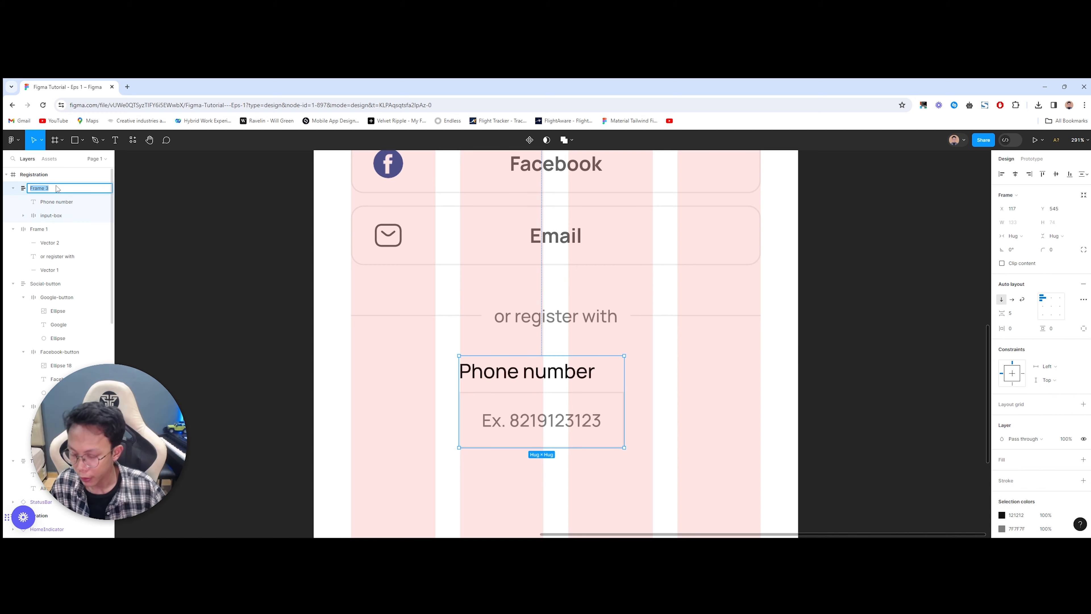
pyautogui.write('input')
pyautogui.press('Return')
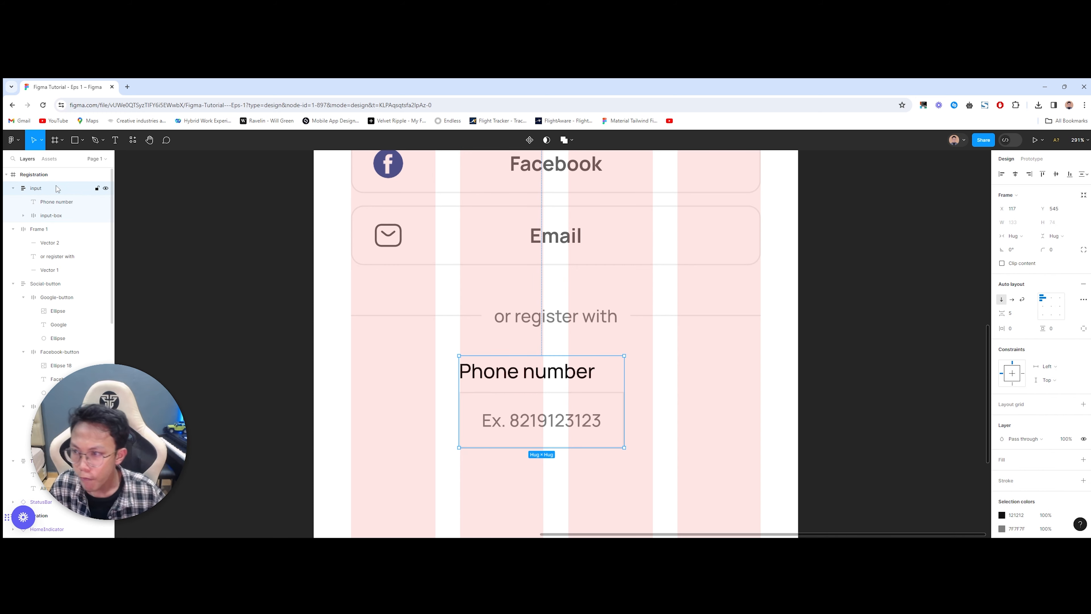
pyautogui.click(508, 326)
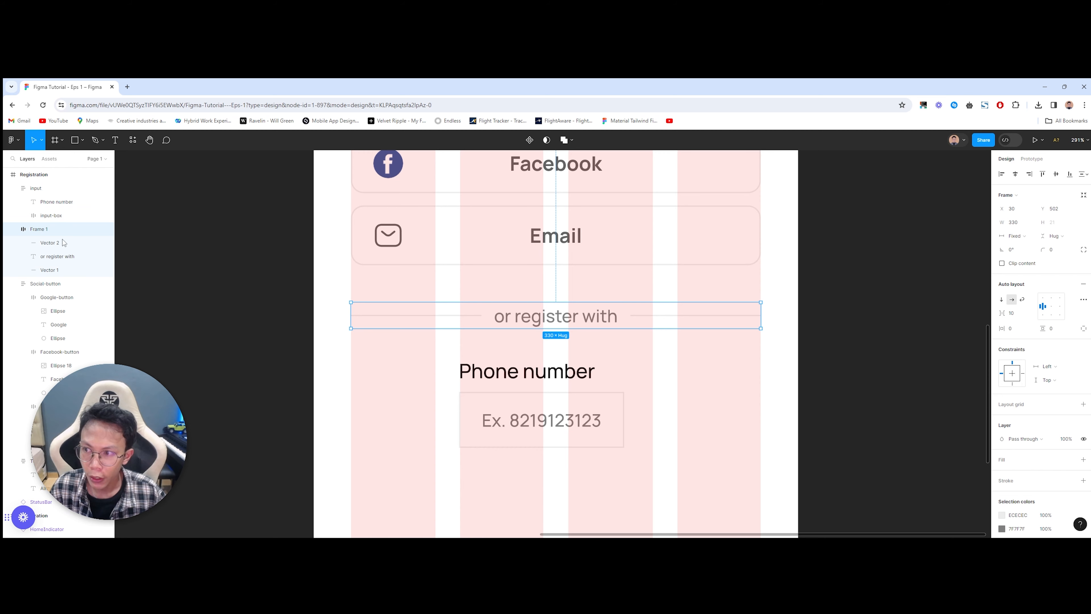
pyautogui.doubleClick(42, 230)
pyautogui.write('devide')
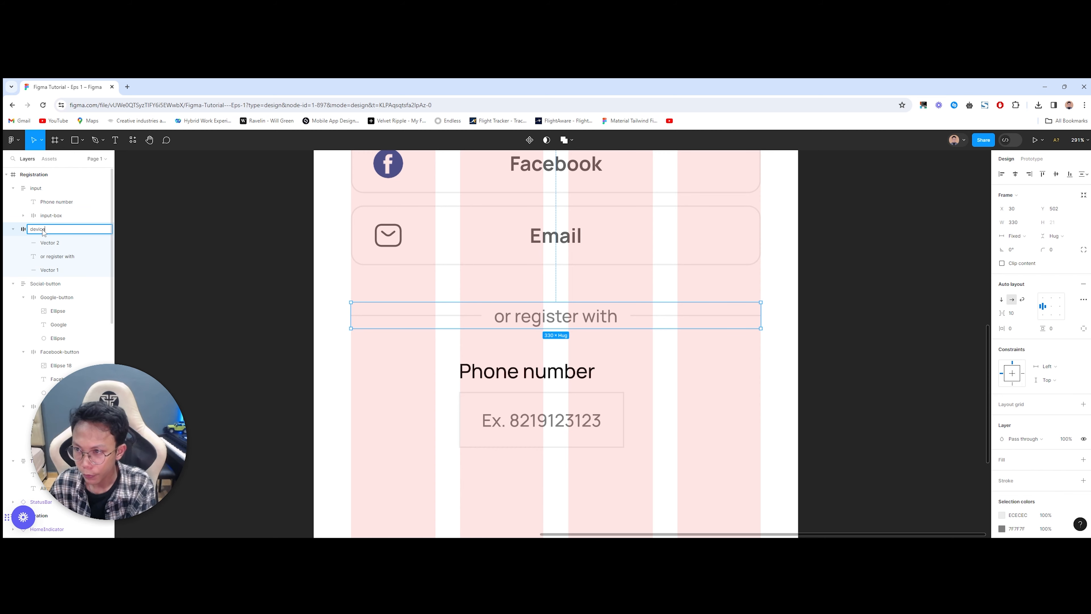
pyautogui.press('Return')
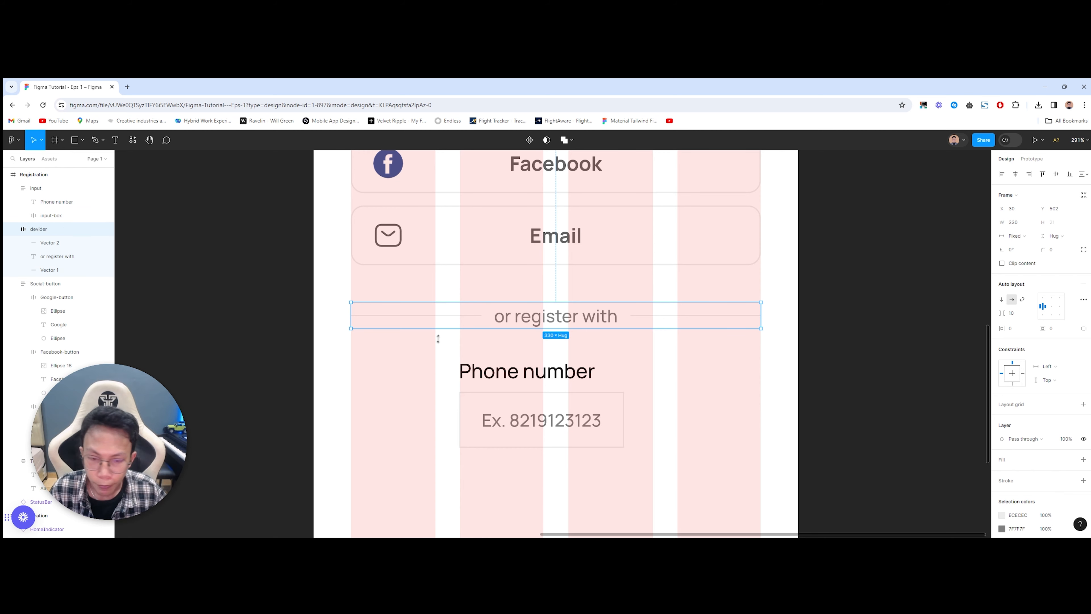
pyautogui.hotkey('shift', 'Return')
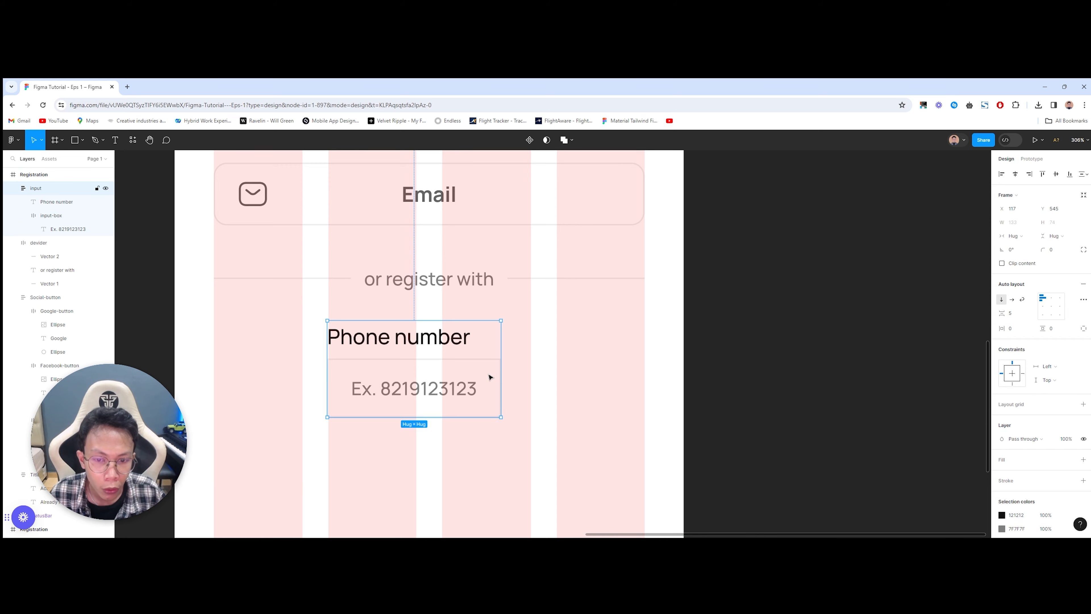
pyautogui.click(491, 377)
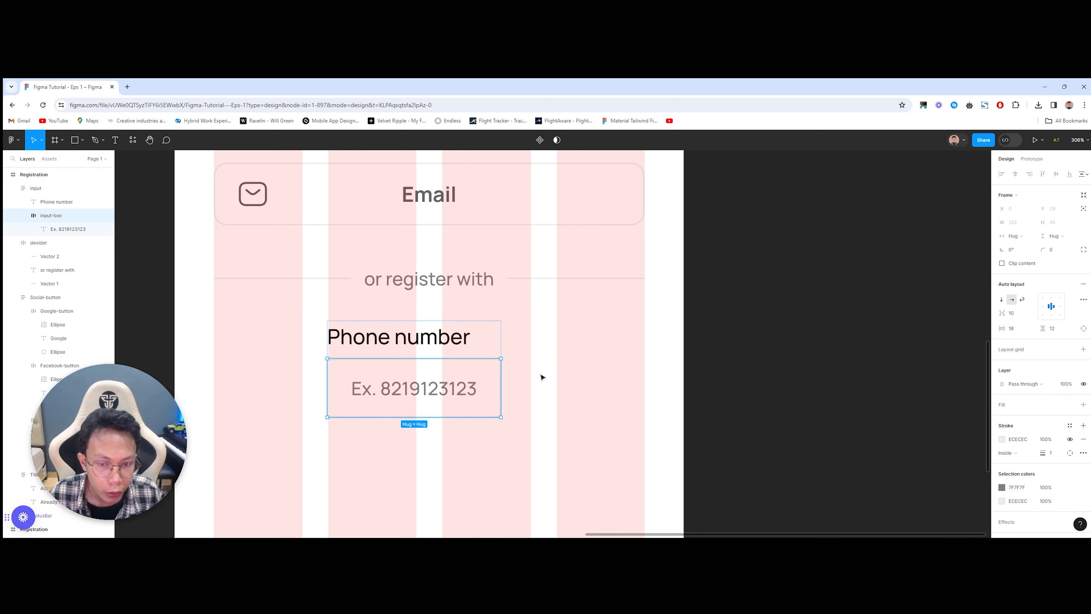
pyautogui.click(1061, 250)
pyautogui.write('10')
pyautogui.click(611, 435)
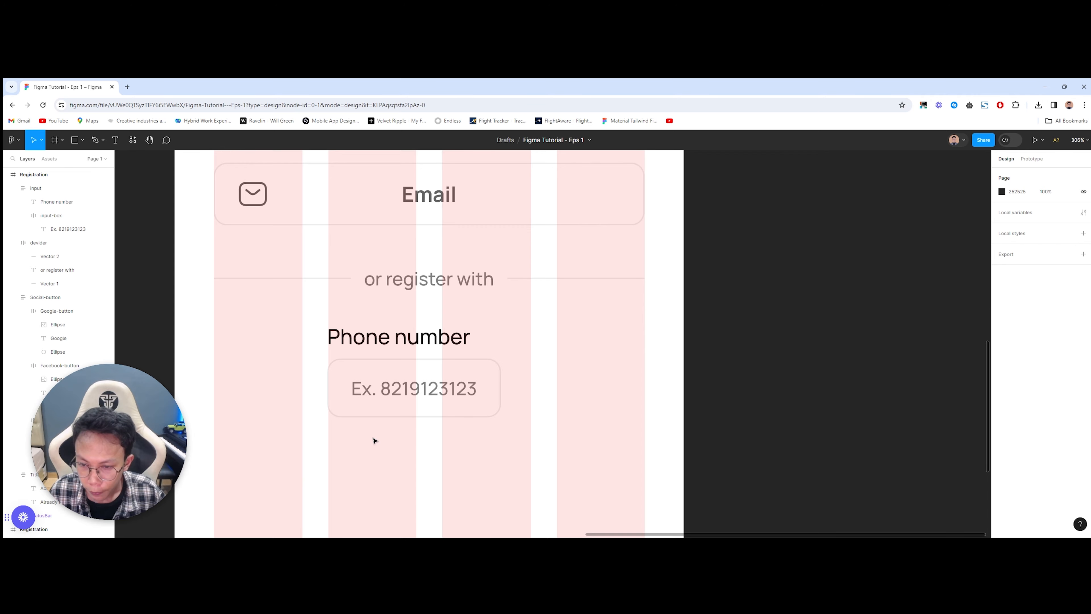
# Step: Move the phone input to the grid's right edge and inspect the reference country code row
pyautogui.scroll(-3, 378, 436)
pyautogui.click(407, 403)
pyautogui.moveTo(410, 403); pyautogui.dragTo(500, 405)
pyautogui.click(394, 472)
pyautogui.moveTo(424, 465); pyautogui.dragTo(499, 458)
pyautogui.hscroll(-10, 502, 447)
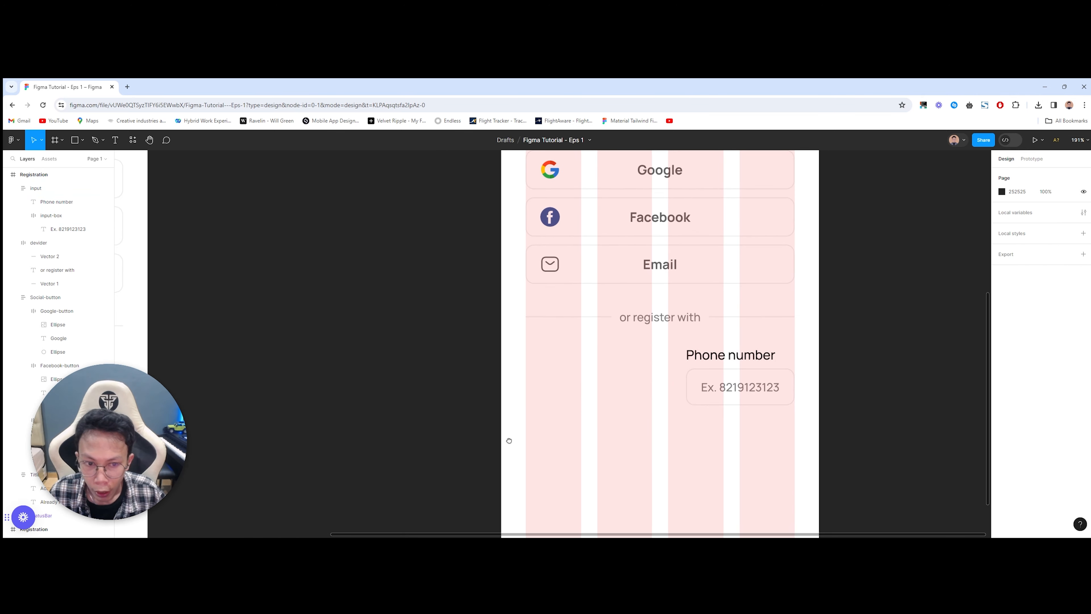
pyautogui.scroll(-2, 503, 447)
pyautogui.click(260, 356)
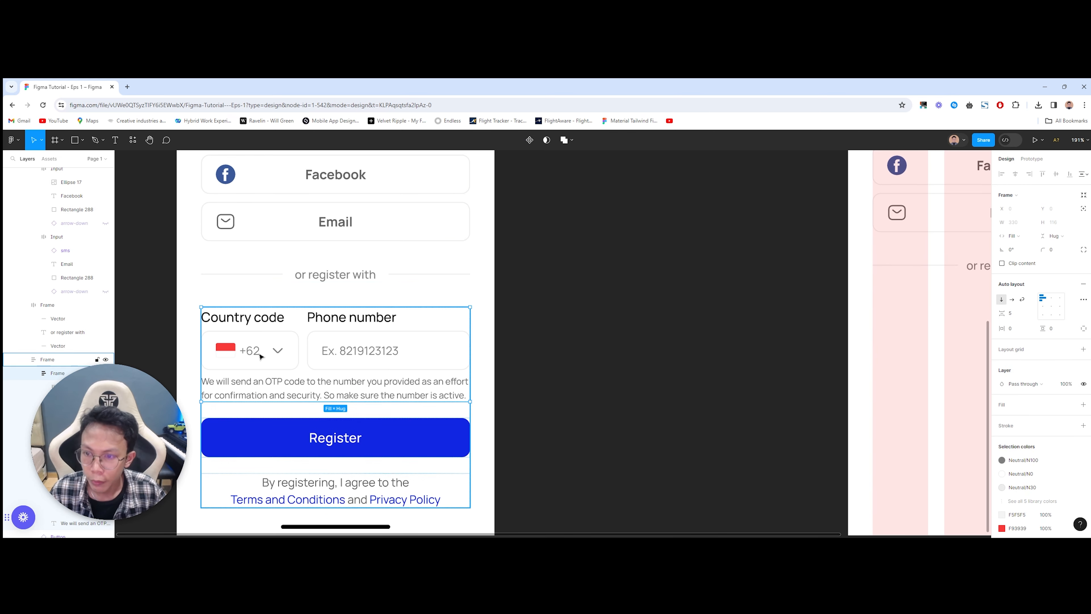
pyautogui.doubleClick(260, 354)
pyautogui.moveTo(764, 344); pyautogui.dragTo(385, 340)
pyautogui.click(551, 356)
# Step: Duplicate the phone input and place the copy in the left column
pyautogui.click(716, 322)
pyautogui.hotkey('ctrl', 'd')
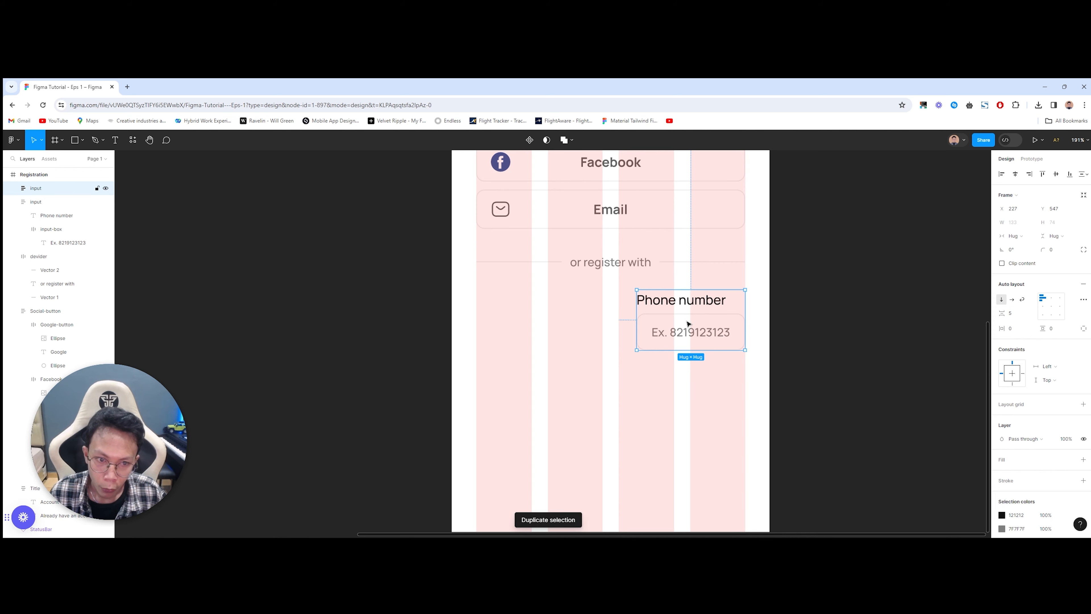
pyautogui.moveTo(685, 322); pyautogui.dragTo(529, 320)
pyautogui.click(505, 386)
pyautogui.moveTo(507, 387); pyautogui.dragTo(645, 382)
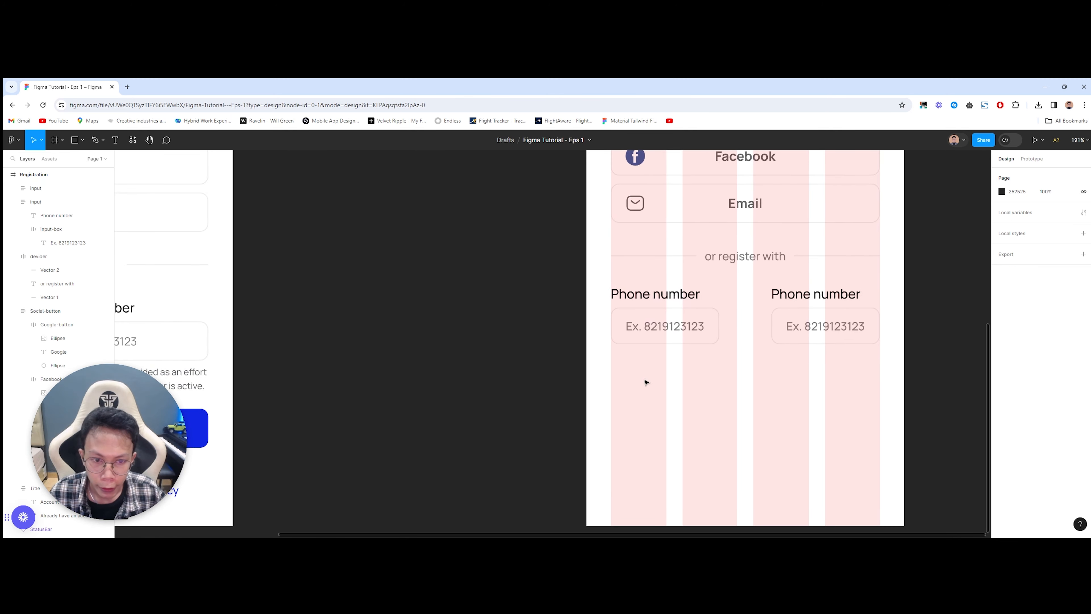
# Step: Set both placeholder texts to Regular weight
pyautogui.keyDown('ctrl'); pyautogui.click(665, 329); pyautogui.keyUp('ctrl')
pyautogui.hscroll(3, 571, 386)
pyautogui.keyDown('ctrl'); pyautogui.keyDown('shift'); pyautogui.click(659, 334); pyautogui.keyUp('shift'); pyautogui.keyUp('ctrl')
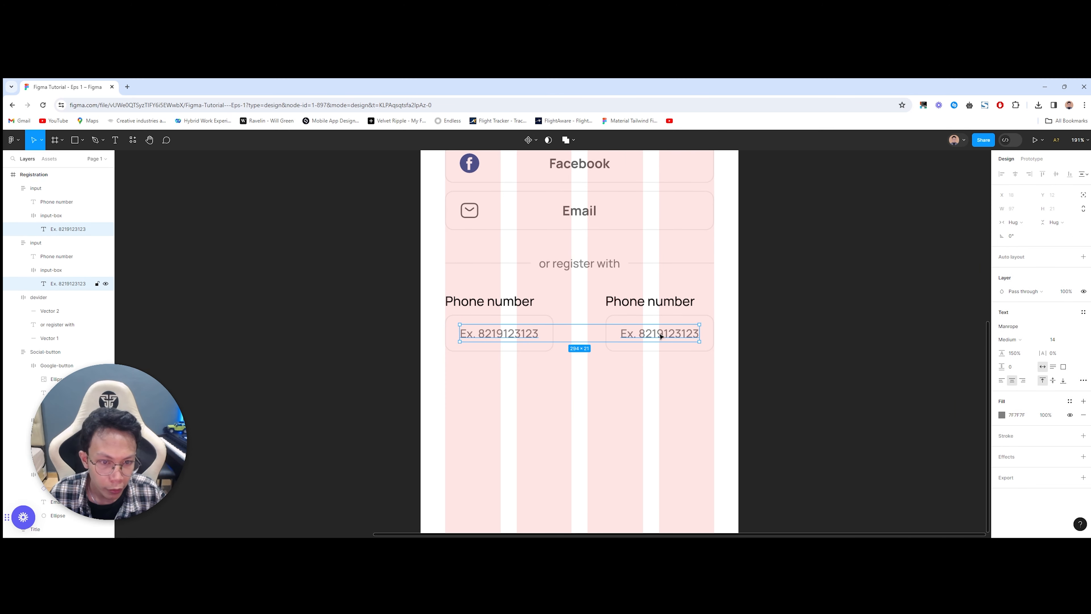
pyautogui.click(1017, 339)
pyautogui.click(1018, 329)
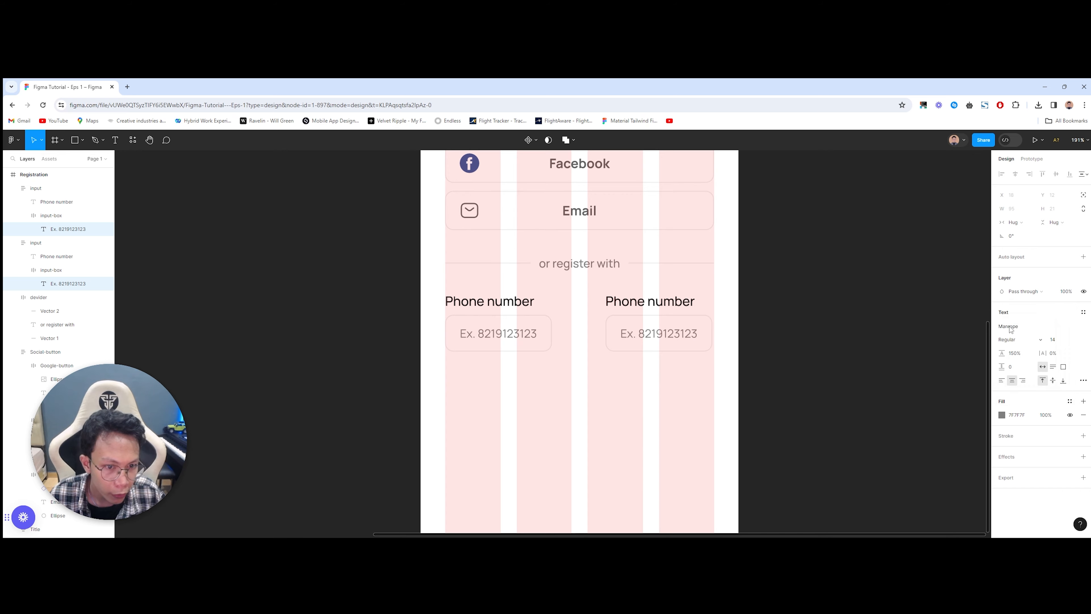
pyautogui.click(543, 394)
pyautogui.hscroll(-3, 538, 408)
pyautogui.keyDown('ctrl'); pyautogui.click(597, 336); pyautogui.keyUp('ctrl')
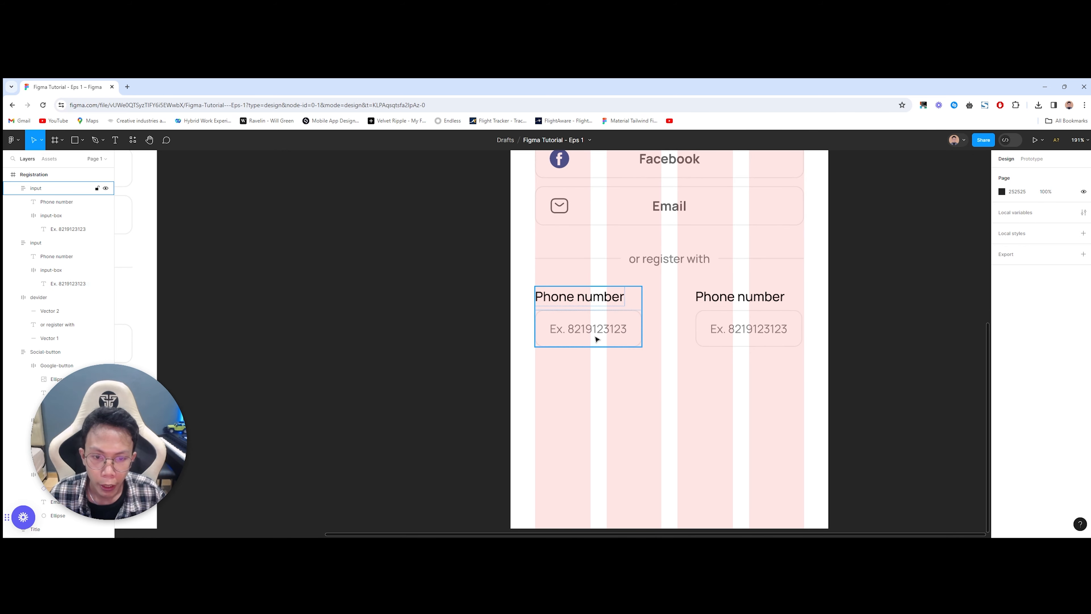
pyautogui.click(522, 381)
pyautogui.hscroll(-10, 499, 394)
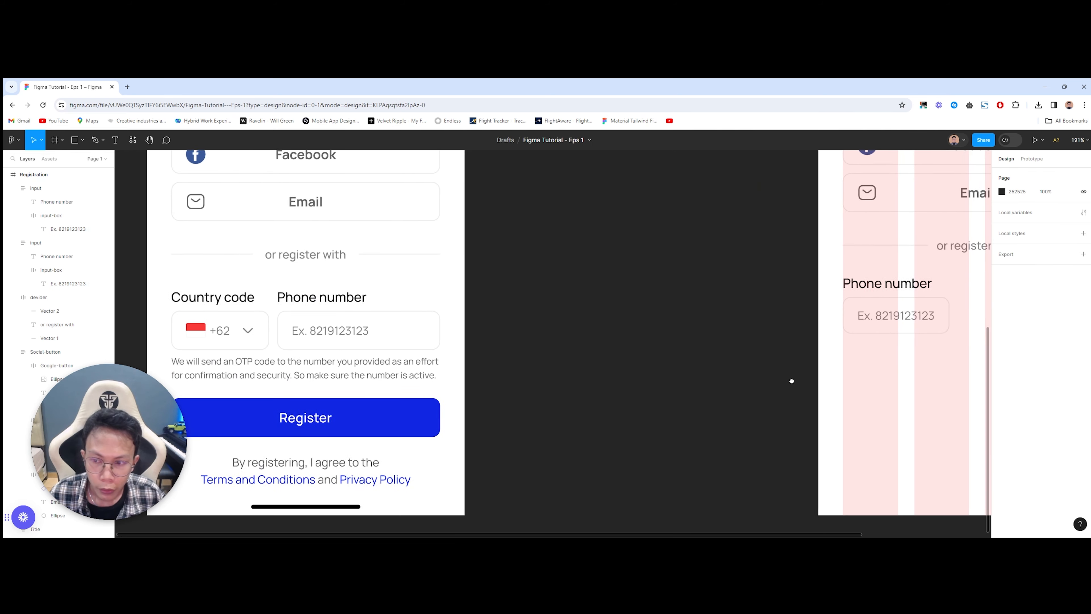
# Step: Copy the reference's red-and-white flag into the left field before the placeholder
pyautogui.doubleClick(196, 330)
pyautogui.doubleClick(196, 331)
pyautogui.doubleClick(196, 330)
pyautogui.doubleClick(196, 330)
pyautogui.hotkey('ctrl', 'd')
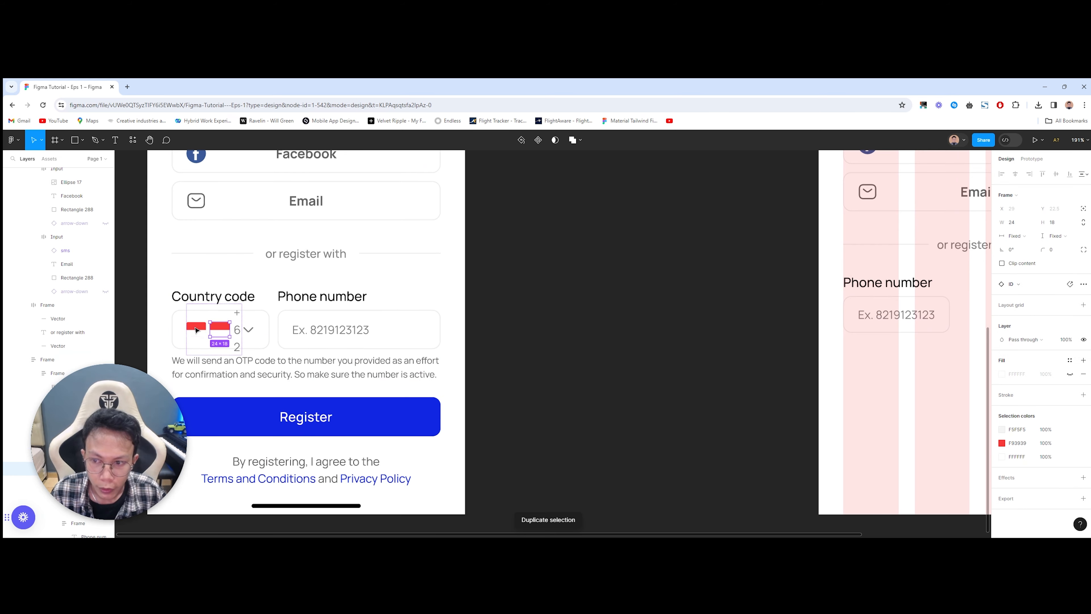
pyautogui.moveTo(224, 335); pyautogui.dragTo(513, 353)
pyautogui.hscroll(3, 516, 335)
pyautogui.hscroll(9, 574, 356)
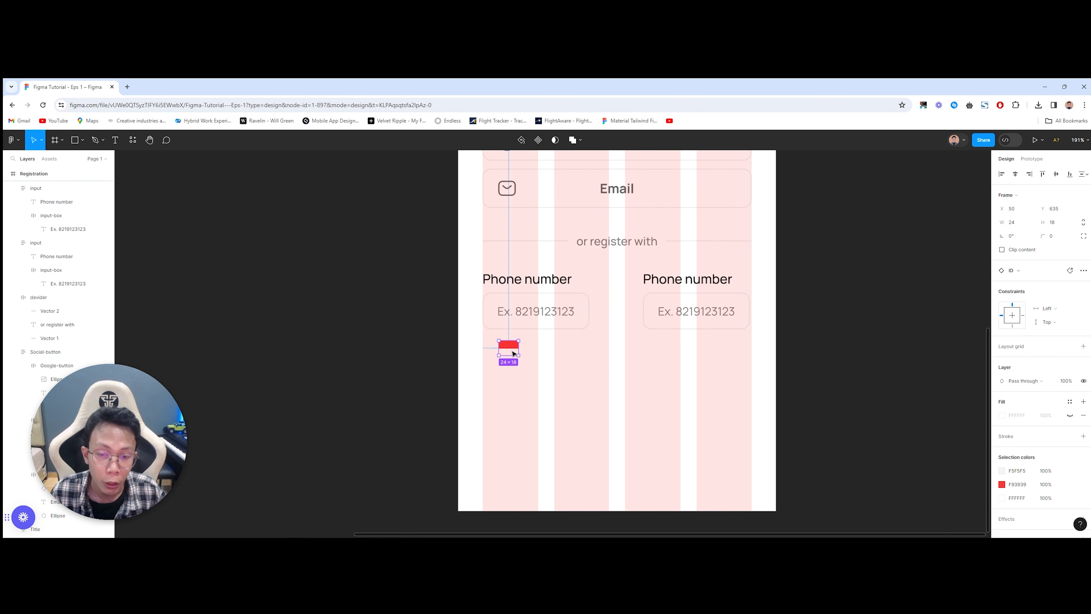
pyautogui.scroll(5, 560, 324)
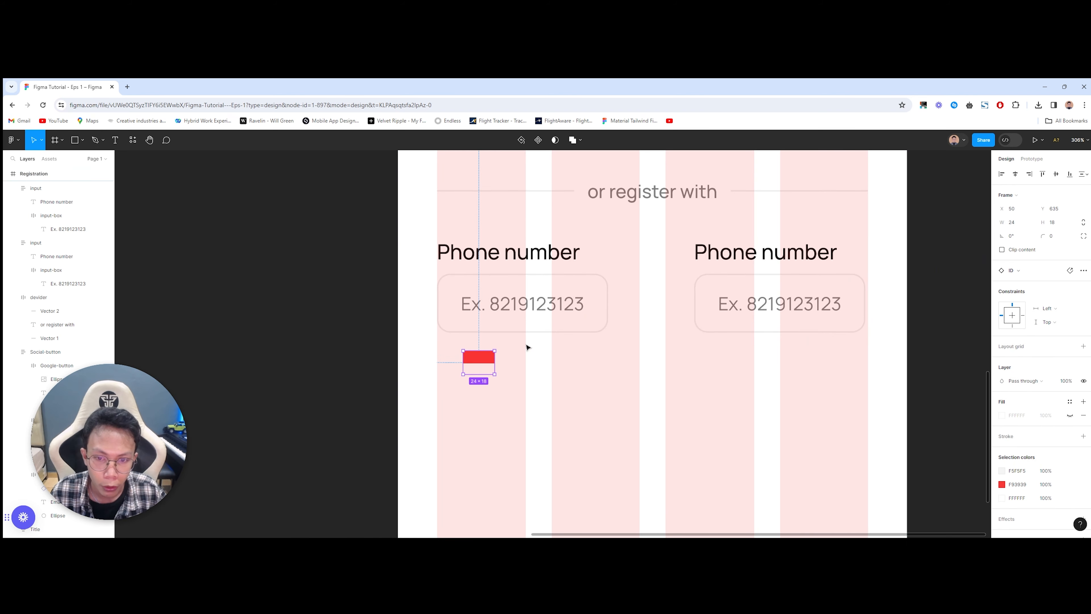
pyautogui.moveTo(481, 366); pyautogui.dragTo(463, 310)
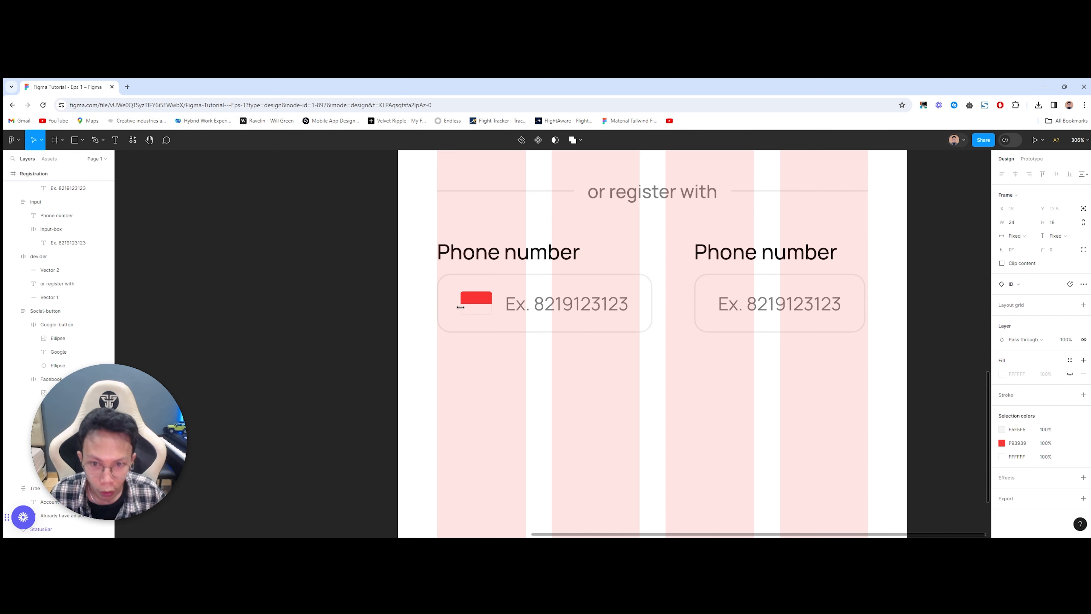
pyautogui.click(493, 420)
# Step: Replace the left field's placeholder text with +62
pyautogui.doubleClick(533, 310)
pyautogui.scroll(-5, 522, 335)
pyautogui.hscroll(-3, 527, 347)
pyautogui.hscroll(5, 529, 347)
pyautogui.write('+62')
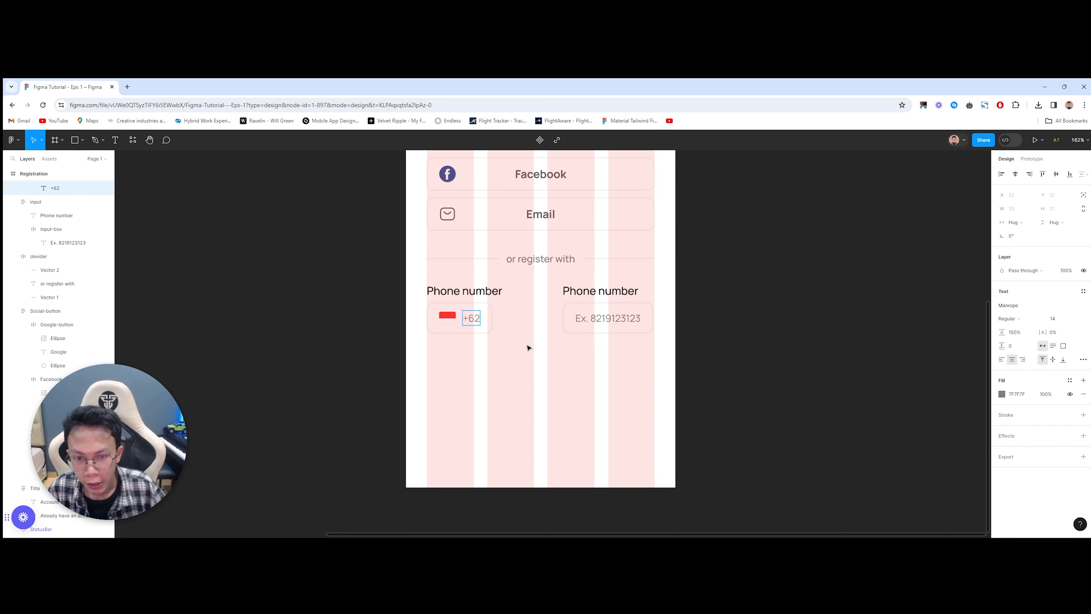
pyautogui.press('Escape')
pyautogui.press('Escape')
# Step: Inspect the reference country code input's flag and +62 row
pyautogui.moveTo(424, 384); pyautogui.dragTo(870, 357)
pyautogui.doubleClick(354, 305)
pyautogui.doubleClick(354, 307)
pyautogui.doubleClick(355, 307)
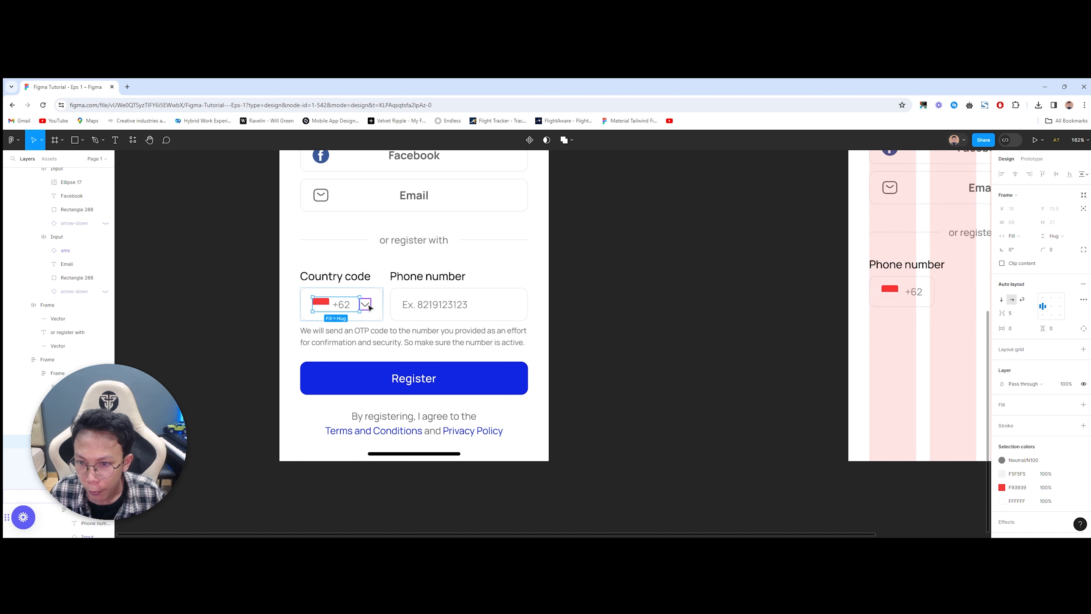
pyautogui.moveTo(689, 328); pyautogui.dragTo(373, 327)
# Step: Copy the reference's down chevron into the +62 field
pyautogui.moveTo(191, 325); pyautogui.dragTo(309, 326)
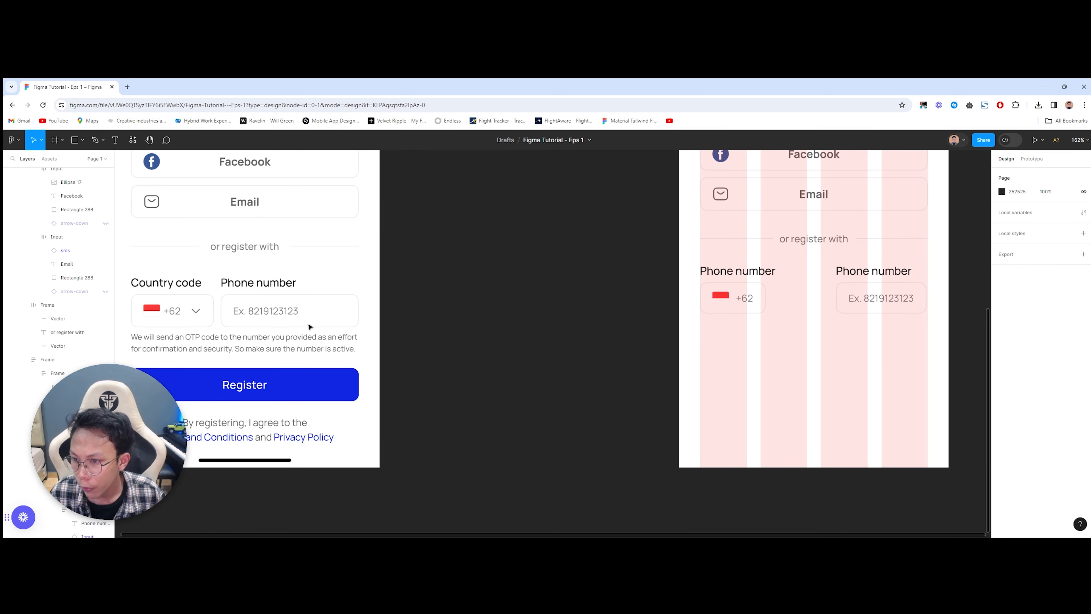
pyautogui.doubleClick(196, 311)
pyautogui.doubleClick(196, 311)
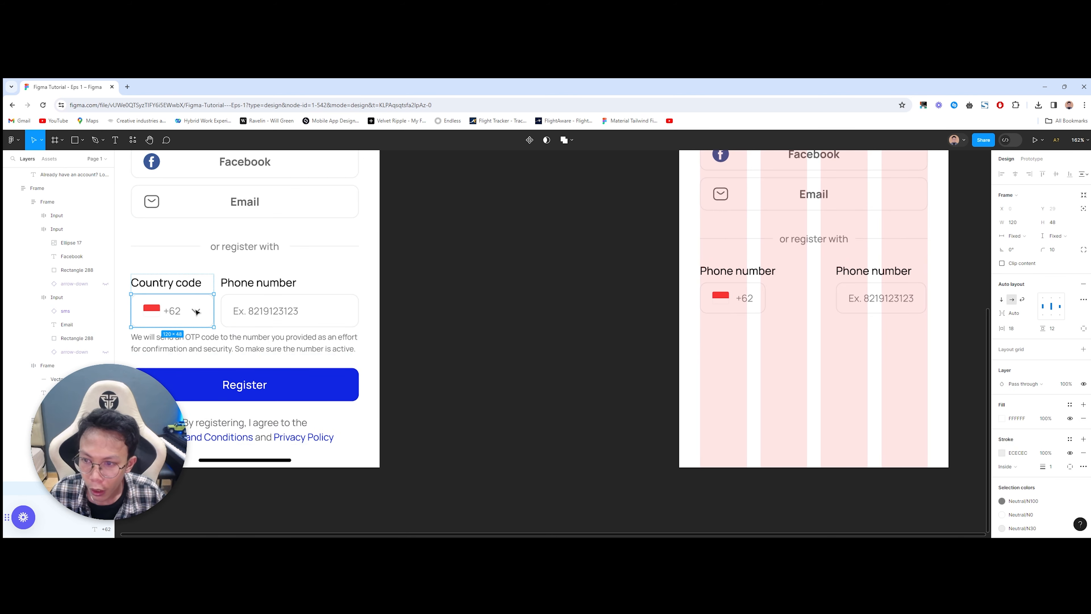
pyautogui.doubleClick(195, 312)
pyautogui.hotkey('ctrl', 'd')
pyautogui.moveTo(196, 313); pyautogui.dragTo(574, 298)
pyautogui.hscroll(4, 599, 343)
pyautogui.click(589, 360)
pyautogui.moveTo(589, 362); pyautogui.dragTo(426, 378)
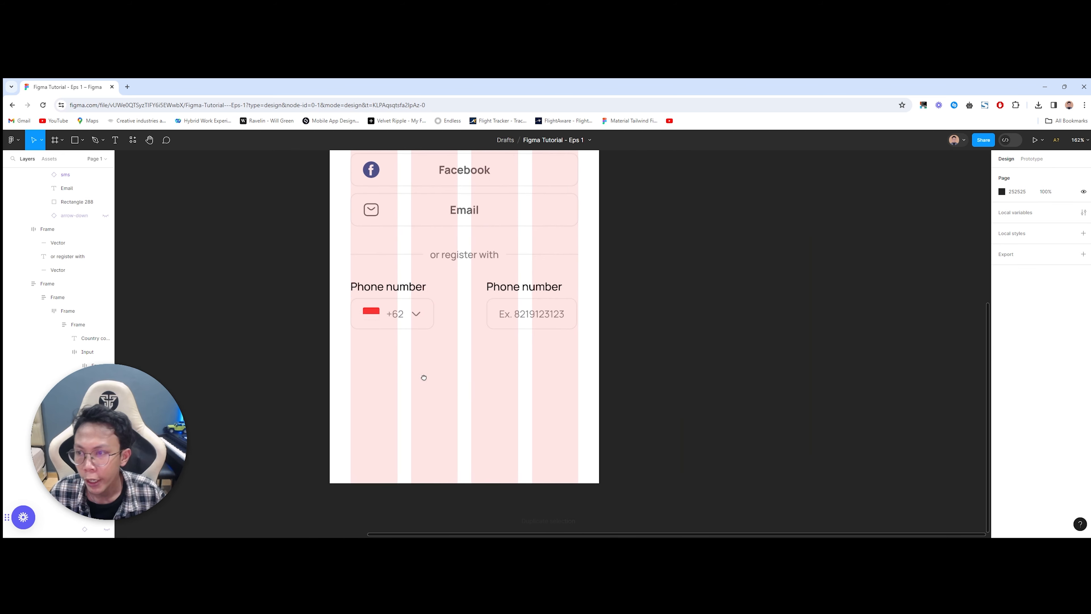
pyautogui.scroll(5, 422, 344)
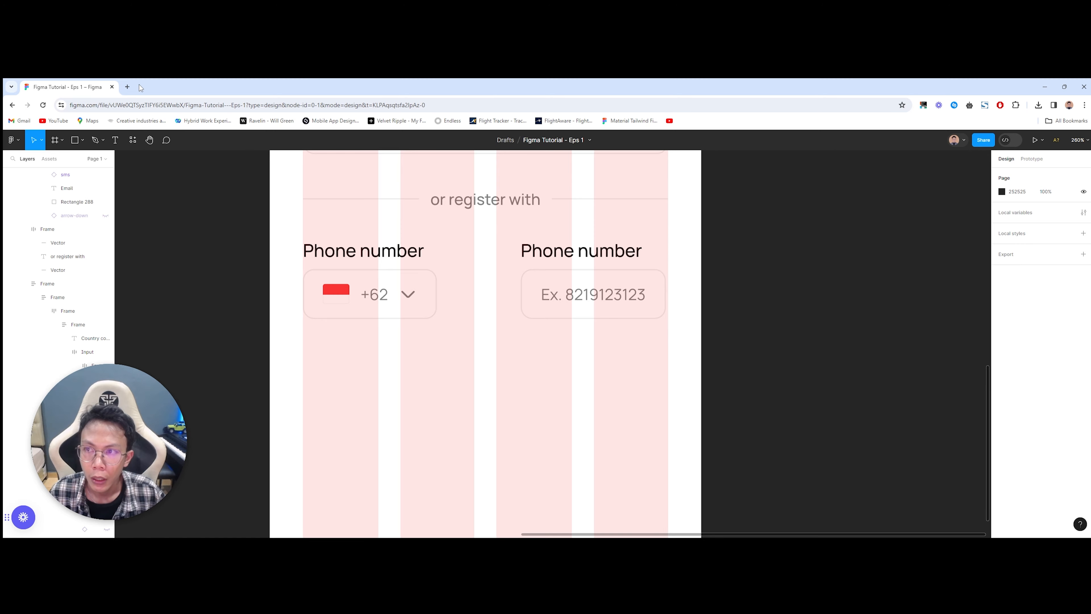
# Step: Open the Phosphor Icons site (phosphoricons.com) in a new browser tab
pyautogui.click(130, 83)
pyautogui.write('phosporicon')
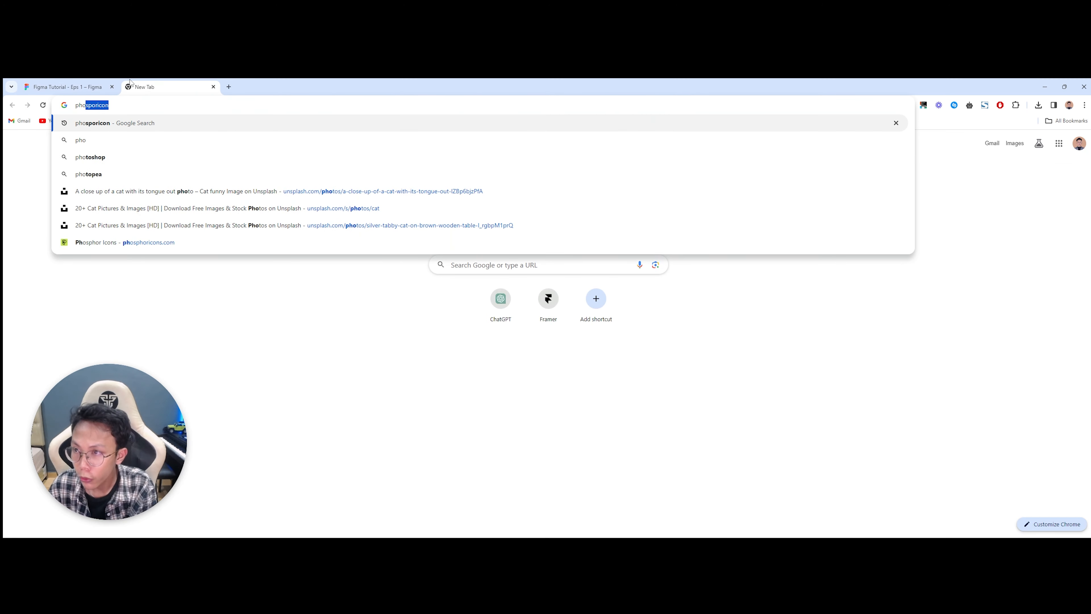
pyautogui.write('s.com')
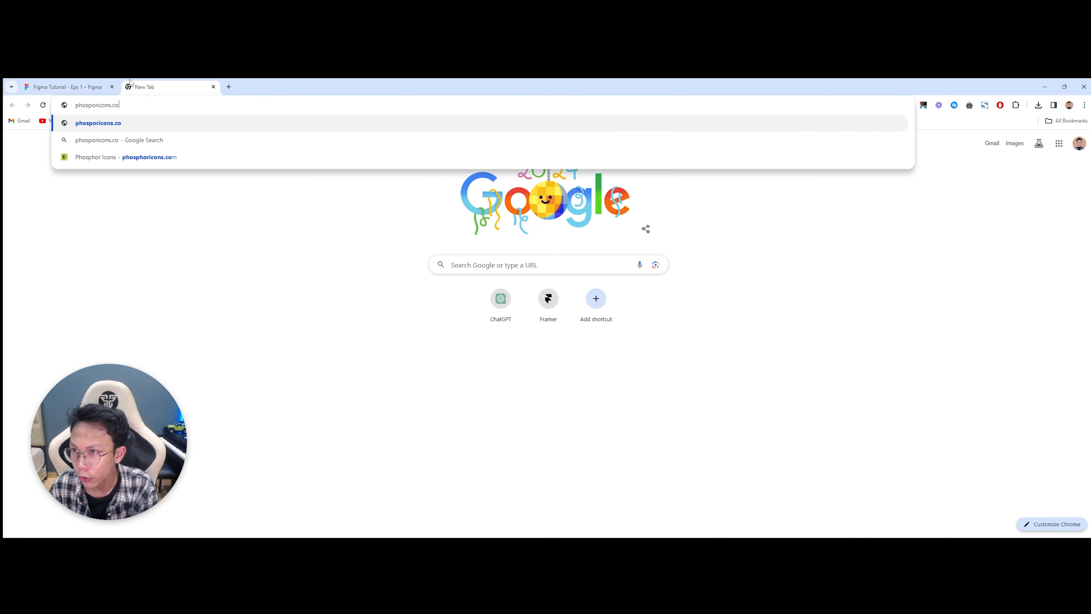
pyautogui.press('Return')
pyautogui.click(150, 108)
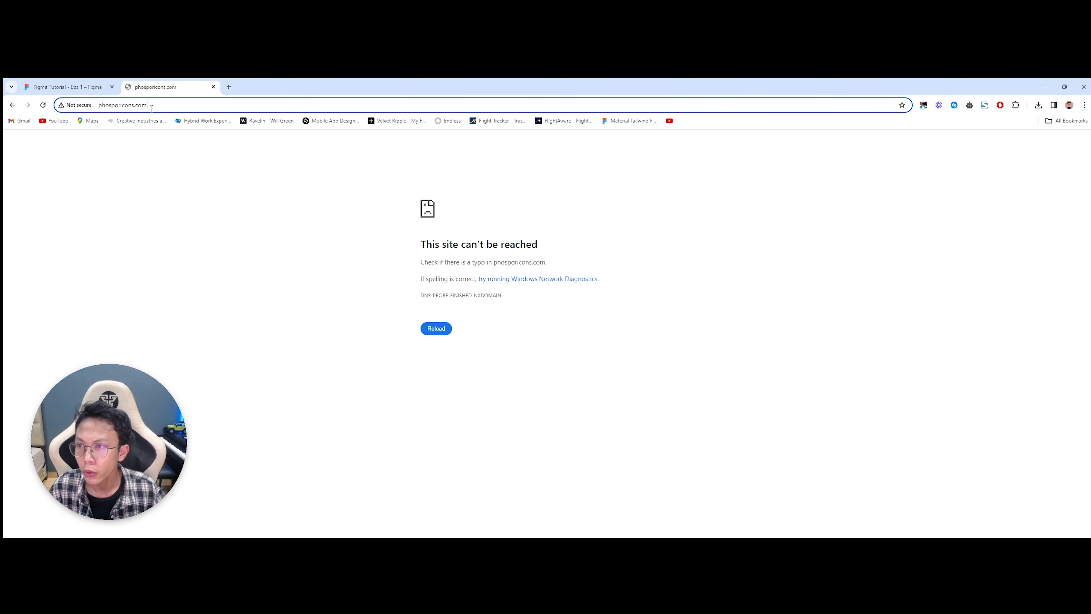
pyautogui.write('phos')
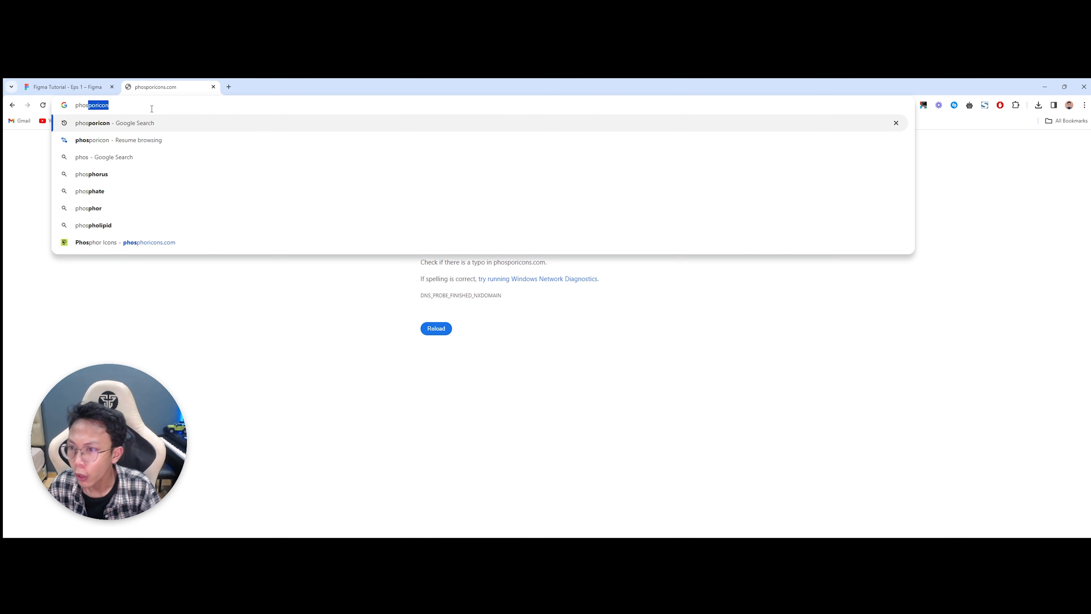
pyautogui.click(188, 242)
# Step: Load the Remix Icon site in another browser tab
pyautogui.click(229, 87)
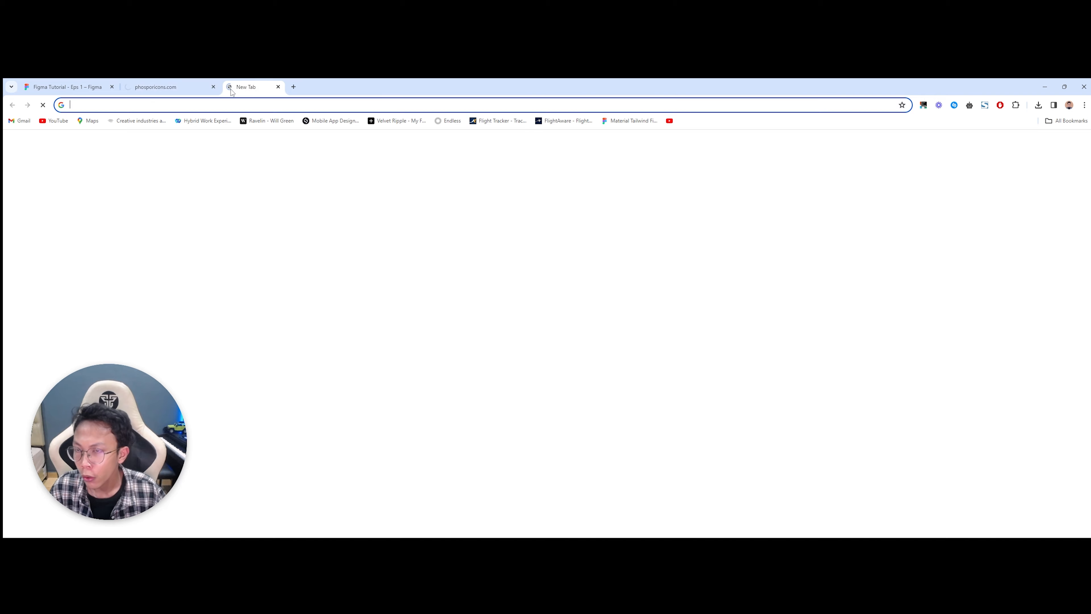
pyautogui.write('remixicon')
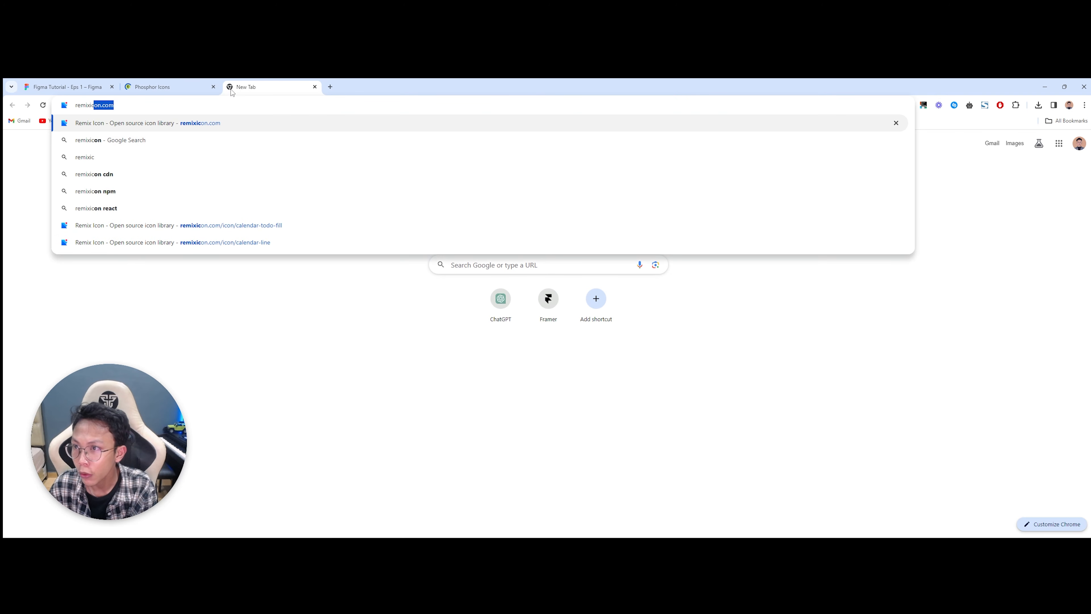
pyautogui.press('Return')
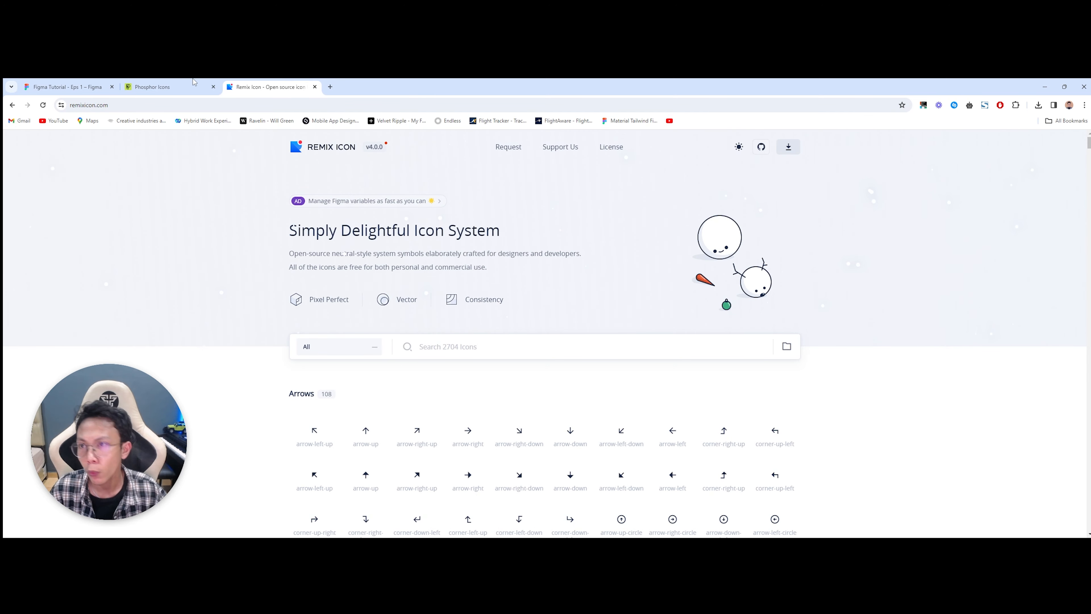
# Step: Search Phosphor Icons for 'arrow' and copy the caret-down icon as SVG
pyautogui.click(172, 87)
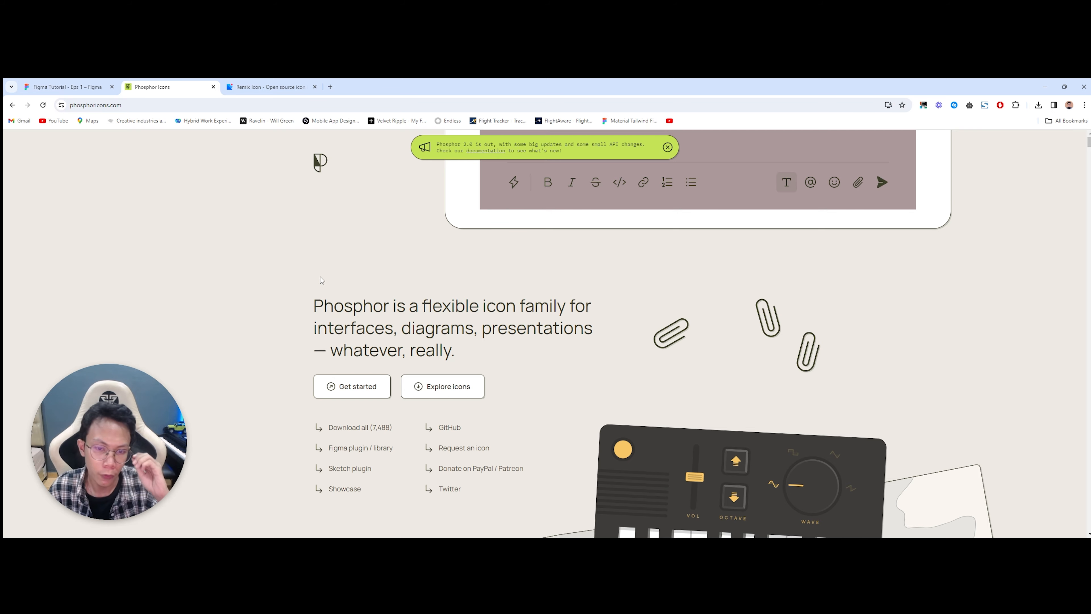
pyautogui.click(457, 396)
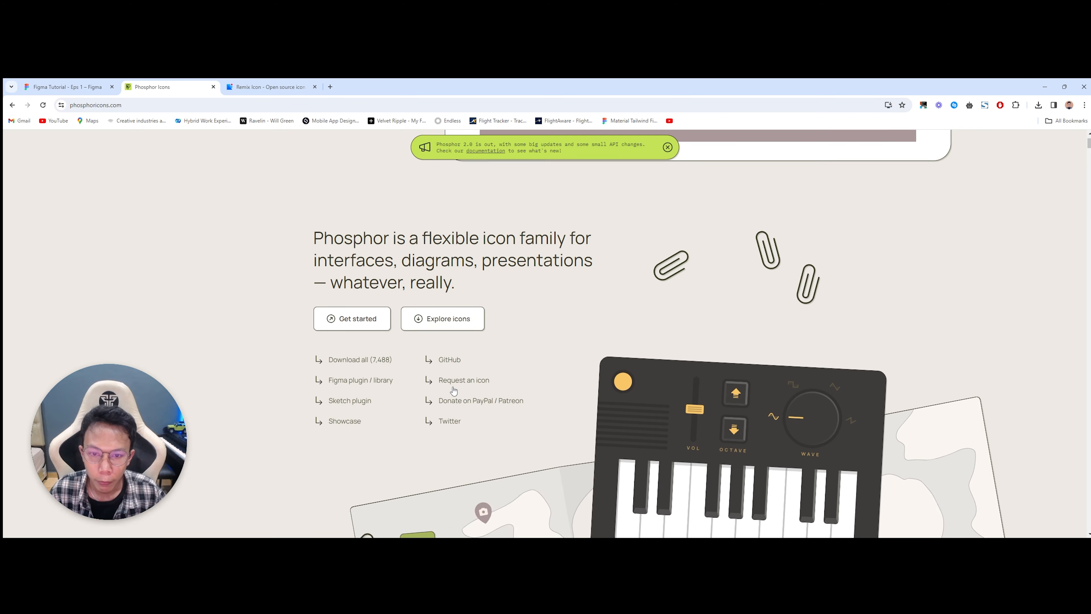
pyautogui.write('arro')
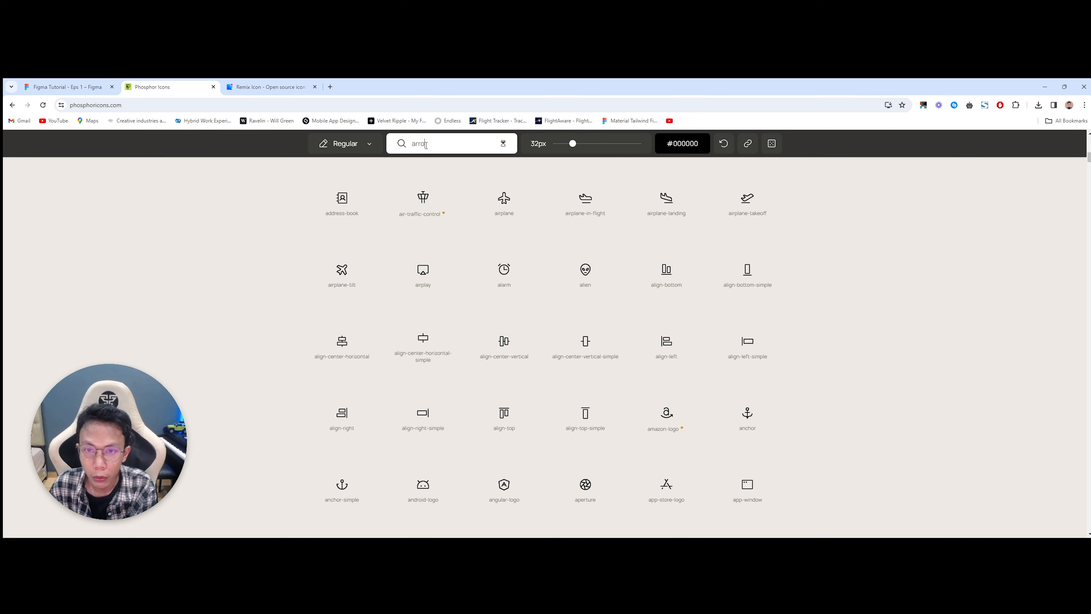
pyautogui.write('w')
pyautogui.click(664, 255)
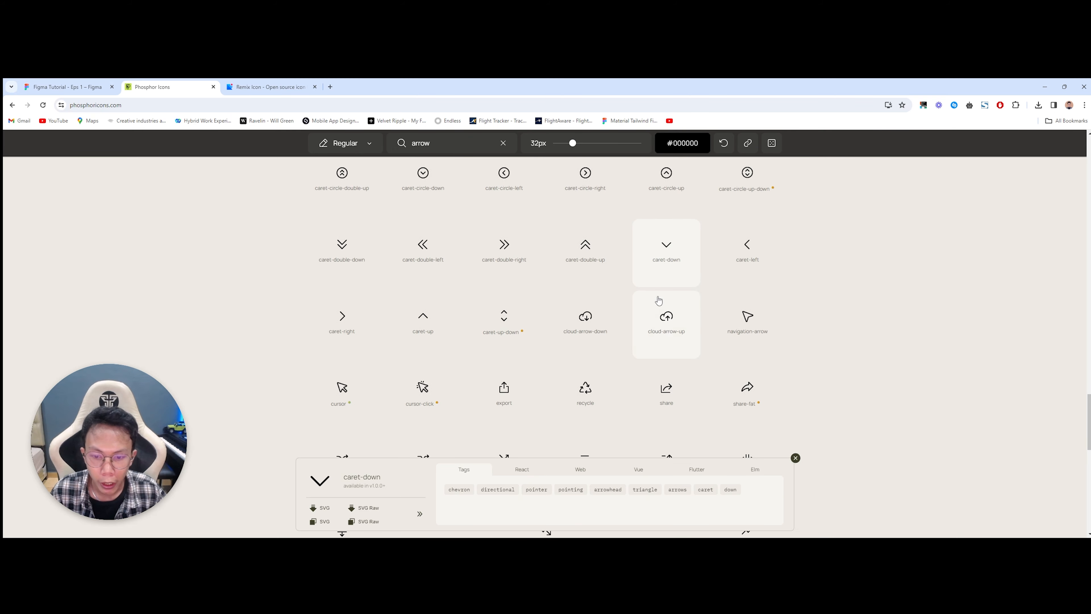
pyautogui.scroll(-4, 659, 300)
pyautogui.click(322, 476)
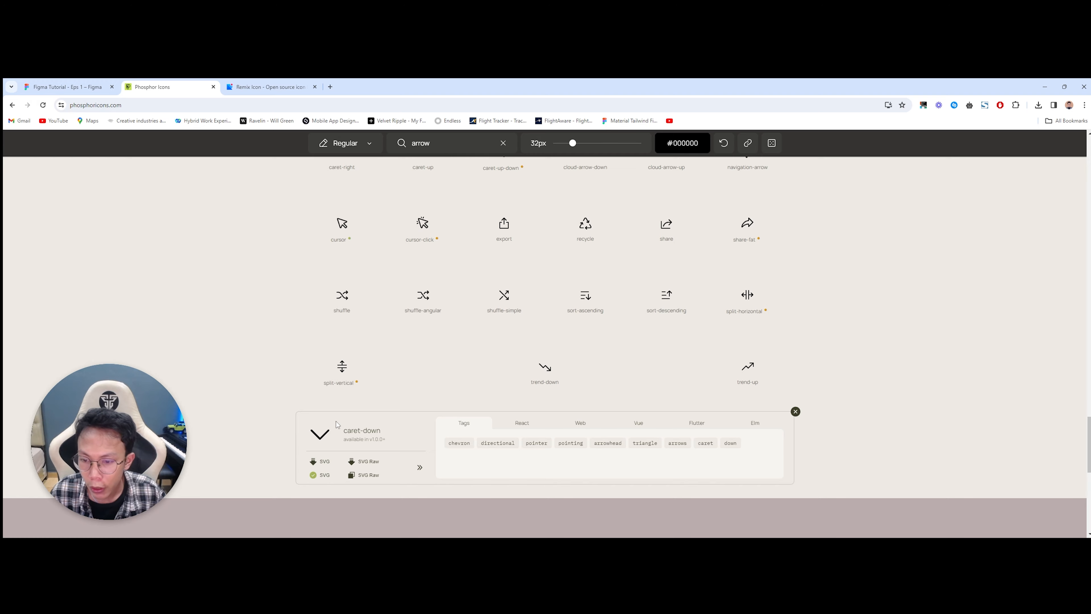
pyautogui.click(67, 86)
pyautogui.hscroll(5, 293, 317)
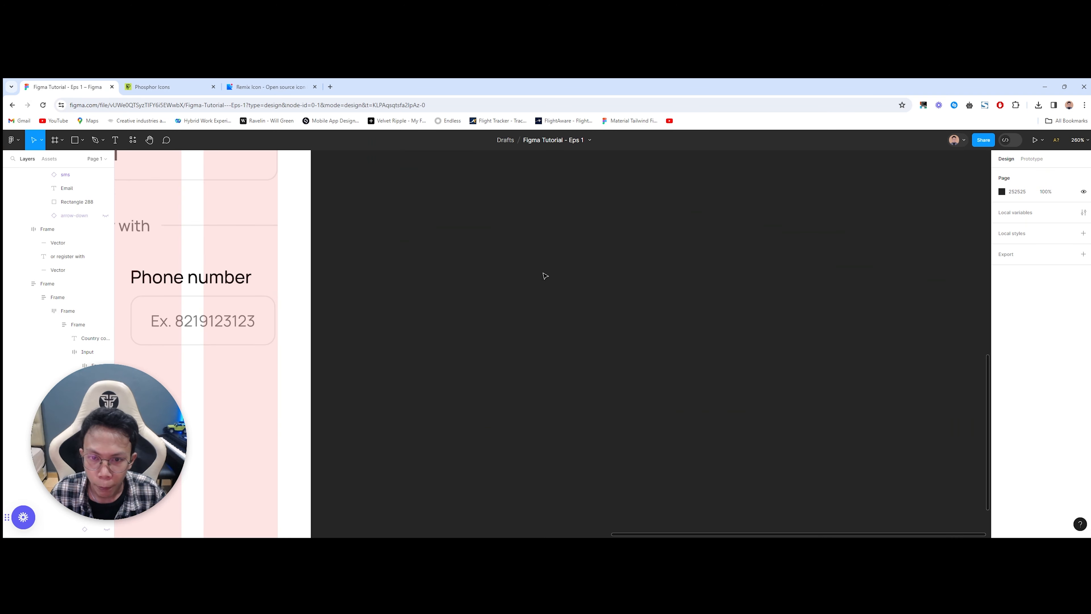
# Step: Paste the copied caret-down icon onto the canvas, then delete the pasted frame
pyautogui.hotkey('ctrl', 'v')
pyautogui.moveTo(452, 337); pyautogui.dragTo(598, 295)
pyautogui.click(840, 292)
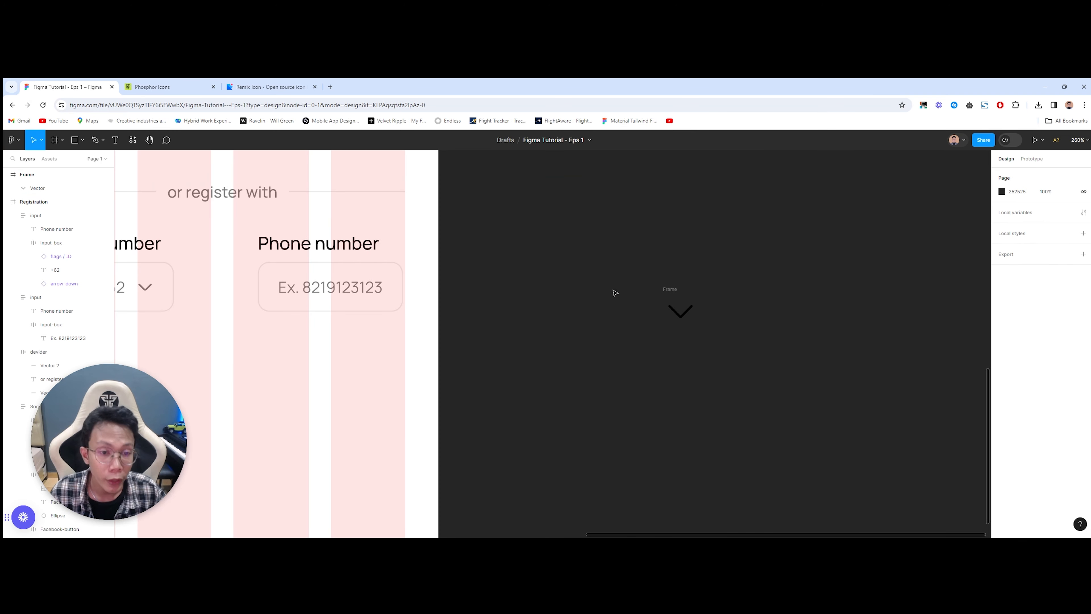
pyautogui.click(671, 293)
pyautogui.press('Delete')
# Step: Inspect the country field's flag and +62 text and measure the spacing between them
pyautogui.moveTo(234, 297); pyautogui.dragTo(697, 302)
pyautogui.scroll(2, 638, 304)
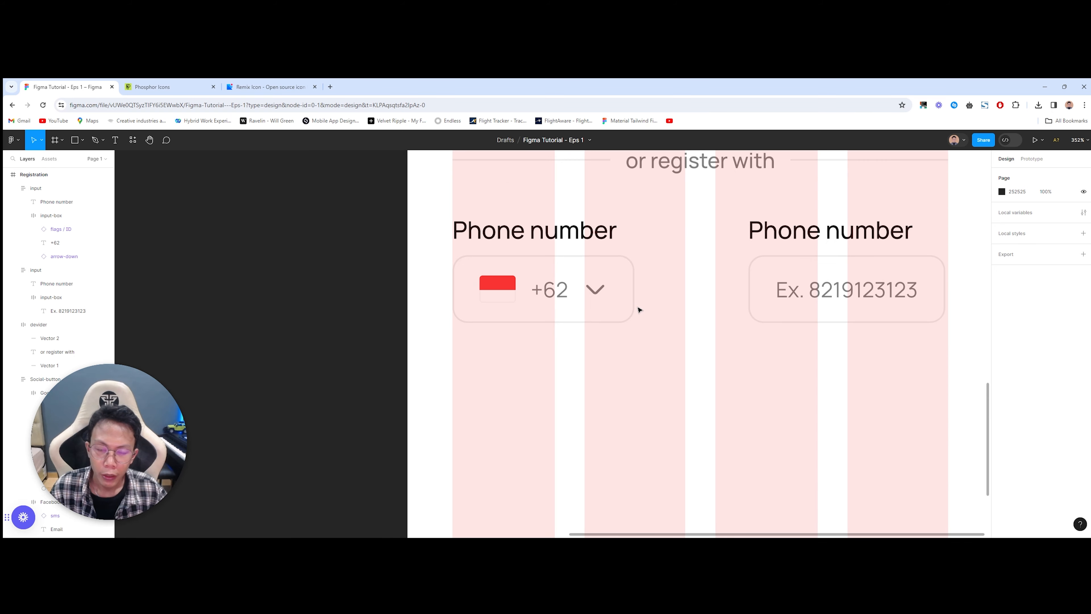
pyautogui.scroll(3, 589, 299)
pyautogui.scroll(2, 591, 298)
pyautogui.doubleClick(571, 289)
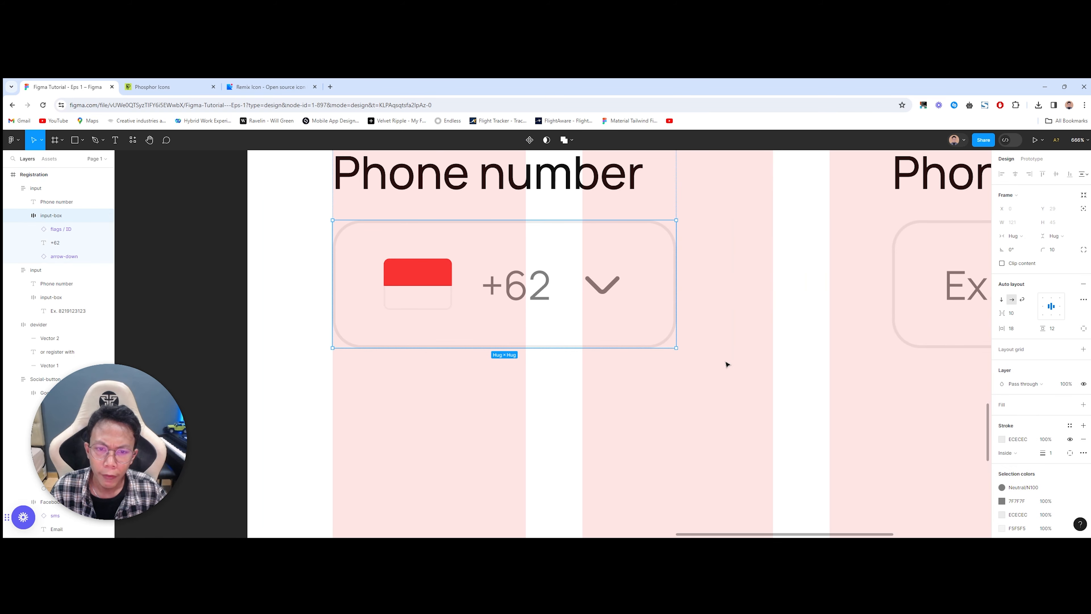
pyautogui.click(515, 296)
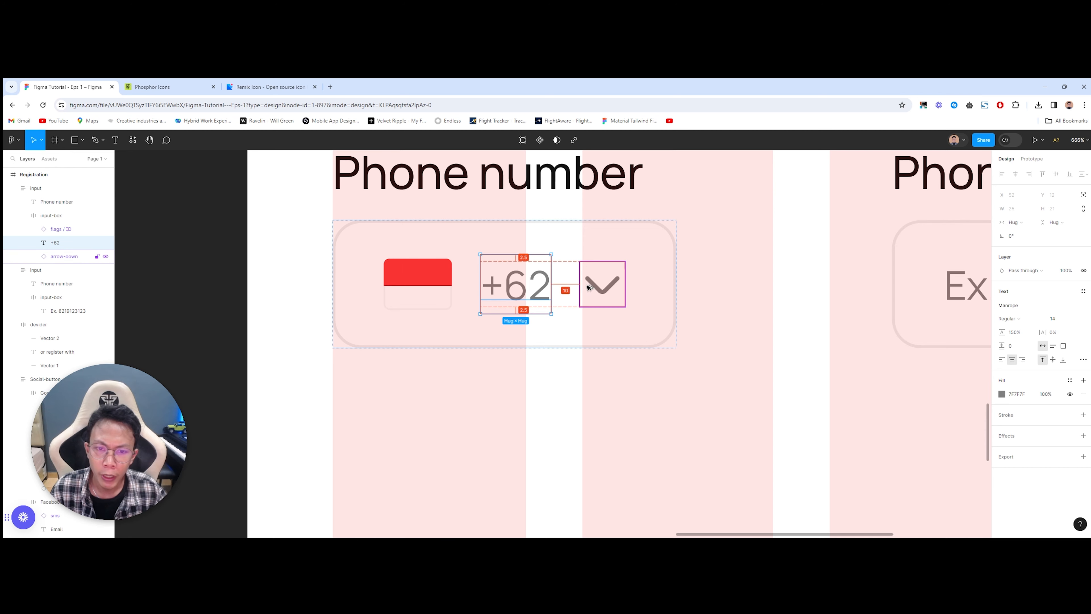
pyautogui.click(481, 366)
pyautogui.doubleClick(498, 288)
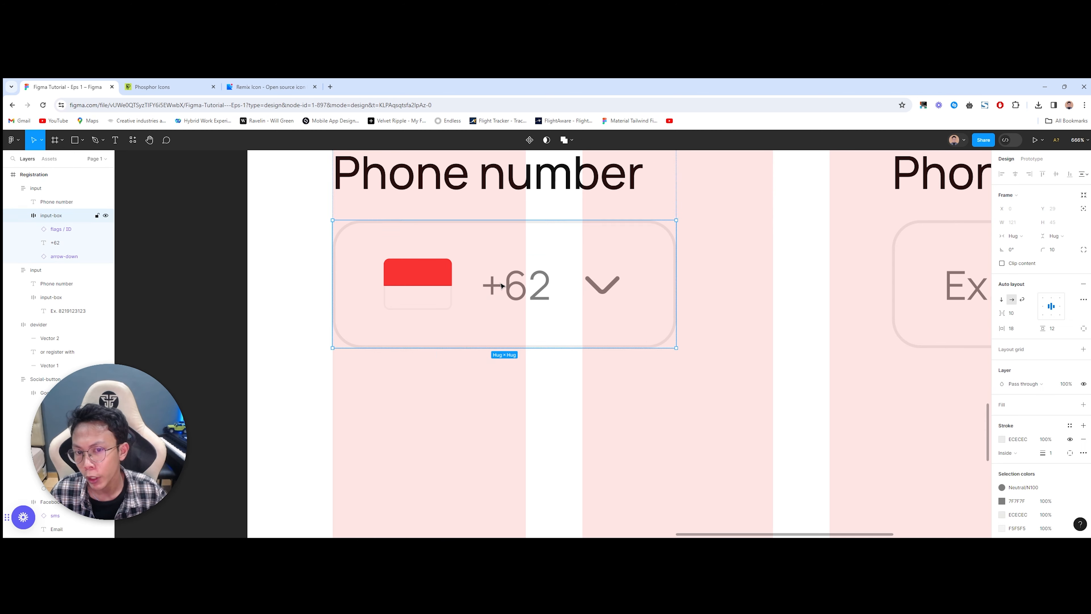
pyautogui.doubleClick(501, 285)
pyautogui.keyDown('shift'); pyautogui.click(447, 291); pyautogui.keyUp('shift')
pyautogui.click(540, 360)
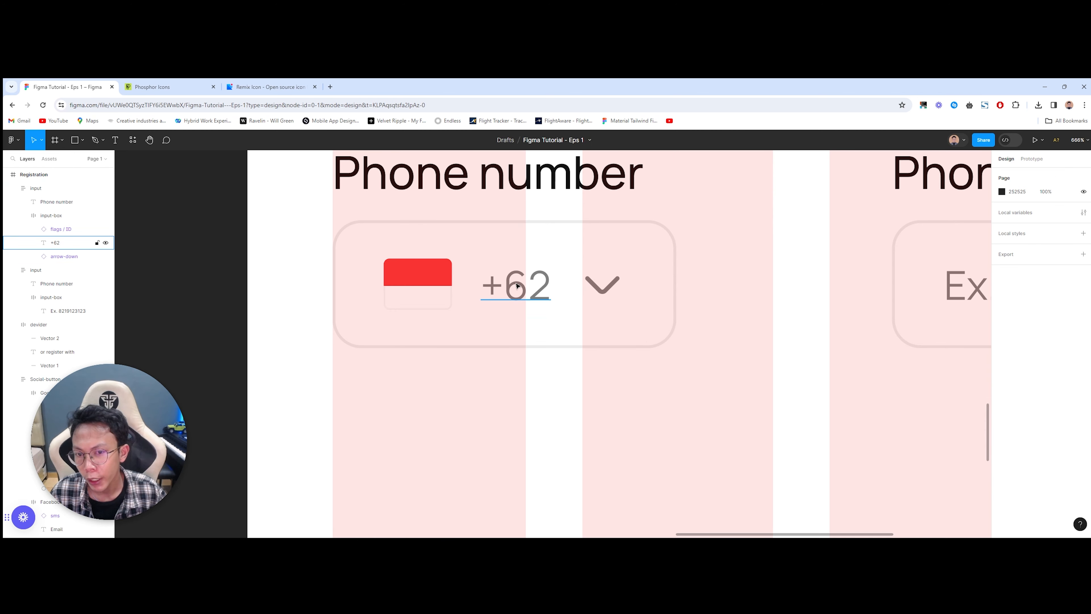
pyautogui.keyDown('ctrl'); pyautogui.click(516, 287); pyautogui.keyUp('ctrl')
pyautogui.press('alt')
pyautogui.press('Escape')
# Step: Wrap flag and +62 in an auto-layout frame named country-code with gap 5
pyautogui.doubleClick(601, 295)
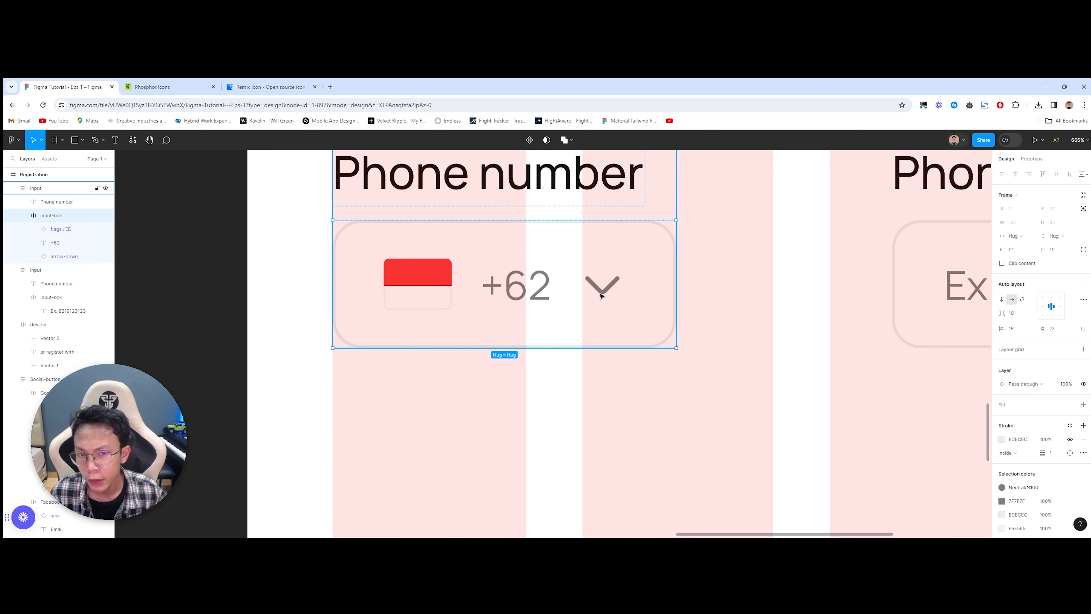
pyautogui.doubleClick(601, 295)
pyautogui.click(587, 356)
pyautogui.doubleClick(516, 290)
pyautogui.click(515, 290)
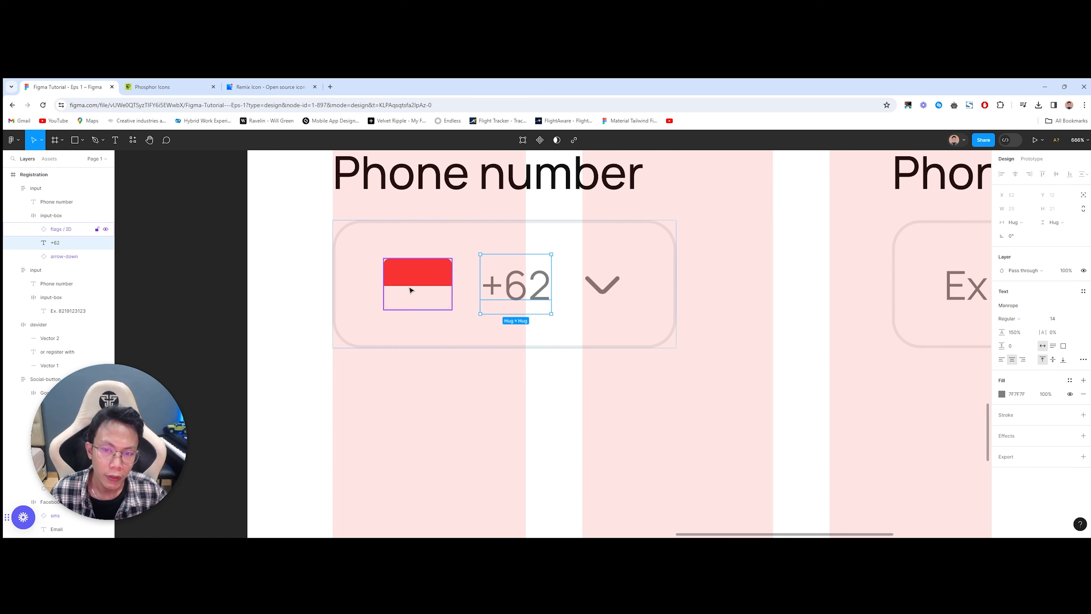
pyautogui.keyDown('shift'); pyautogui.click(411, 289); pyautogui.keyUp('shift')
pyautogui.hotkey('shift', 'a')
pyautogui.doubleClick(79, 231)
pyautogui.write('country')
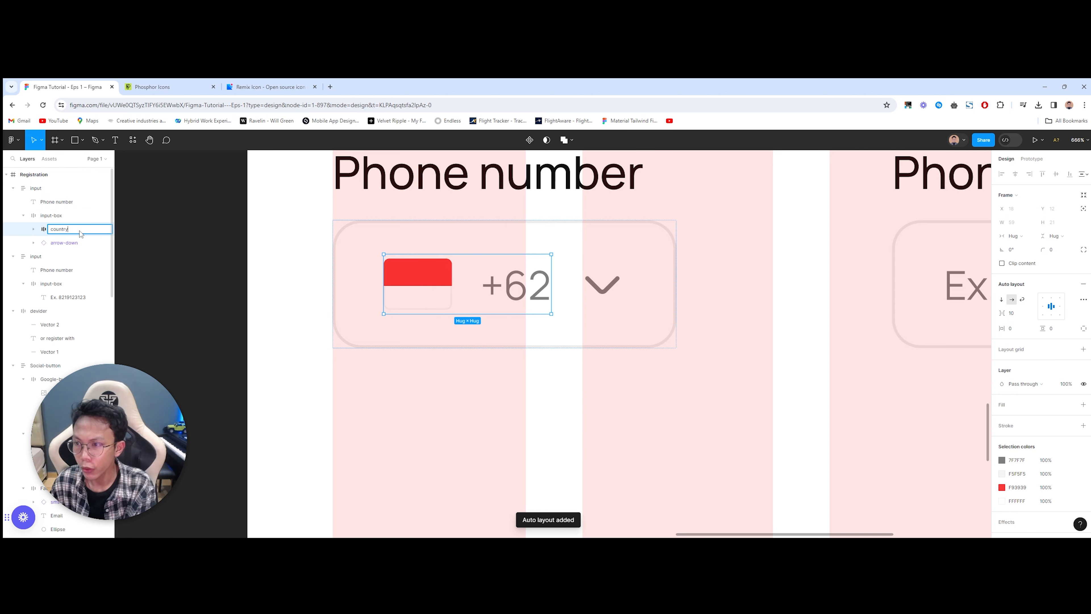
pyautogui.write('-code')
pyautogui.press('Return')
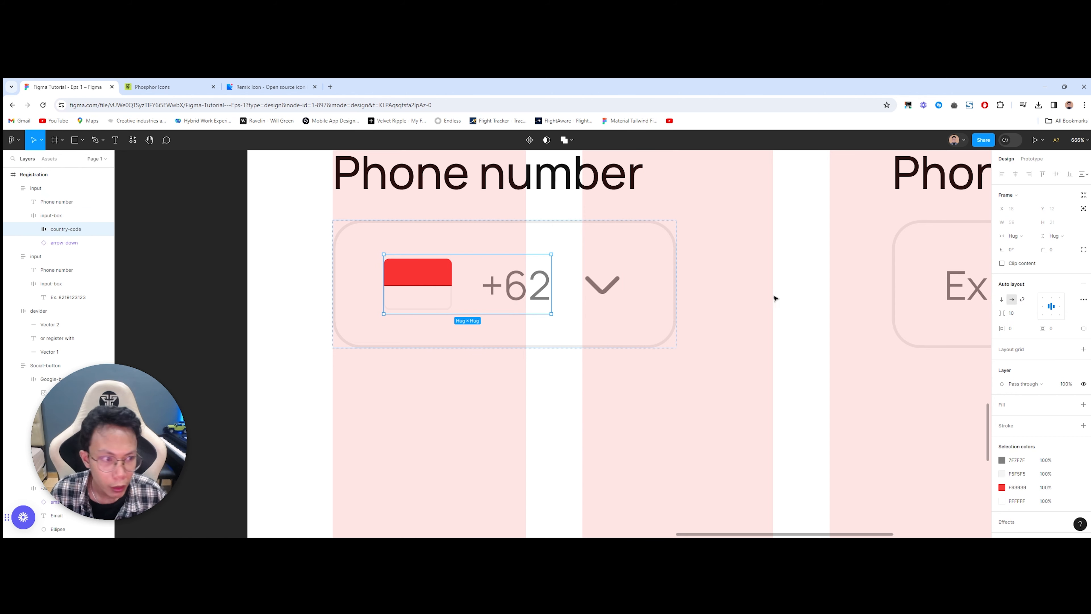
pyautogui.click(1019, 313)
pyautogui.write('5')
# Step: Check spacing between country-code and the chevron, and relabel the left field 'Country code'
pyautogui.click(655, 393)
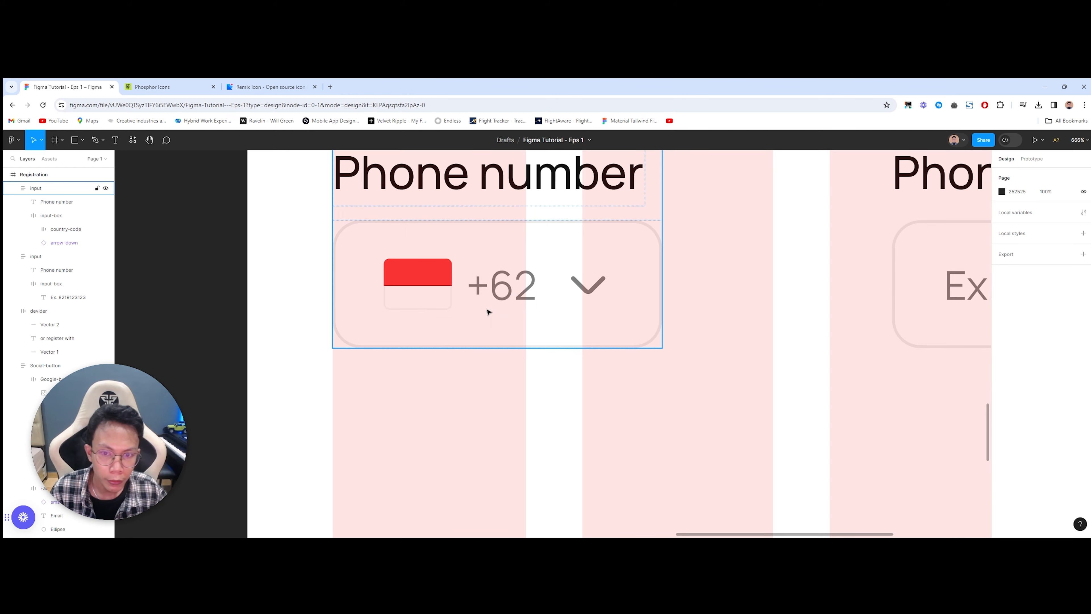
pyautogui.scroll(-3, 487, 312)
pyautogui.click(360, 263)
pyautogui.doubleClick(361, 263)
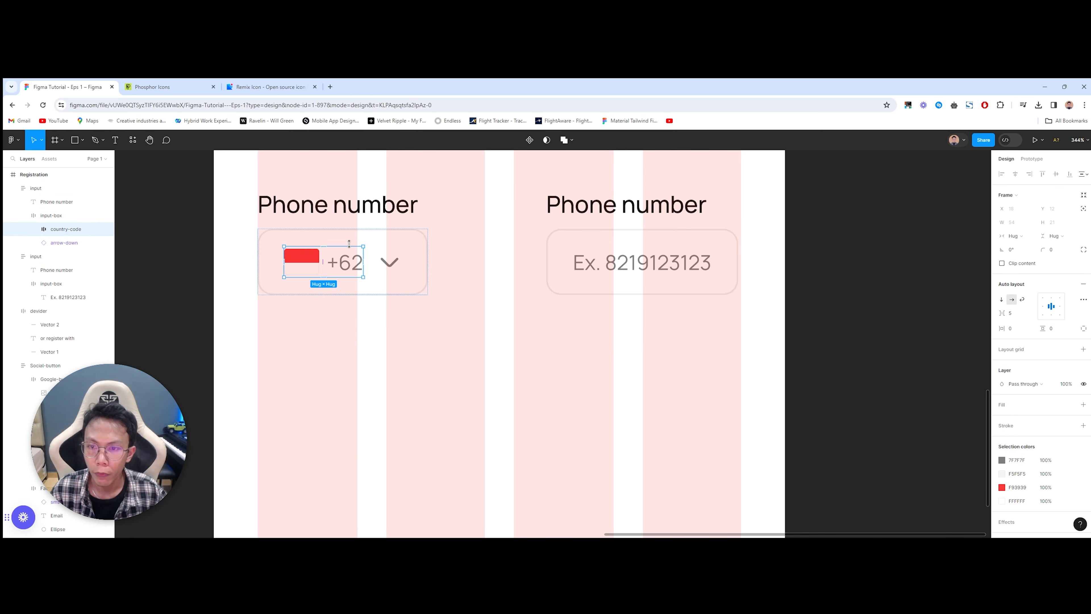
pyautogui.press('alt')
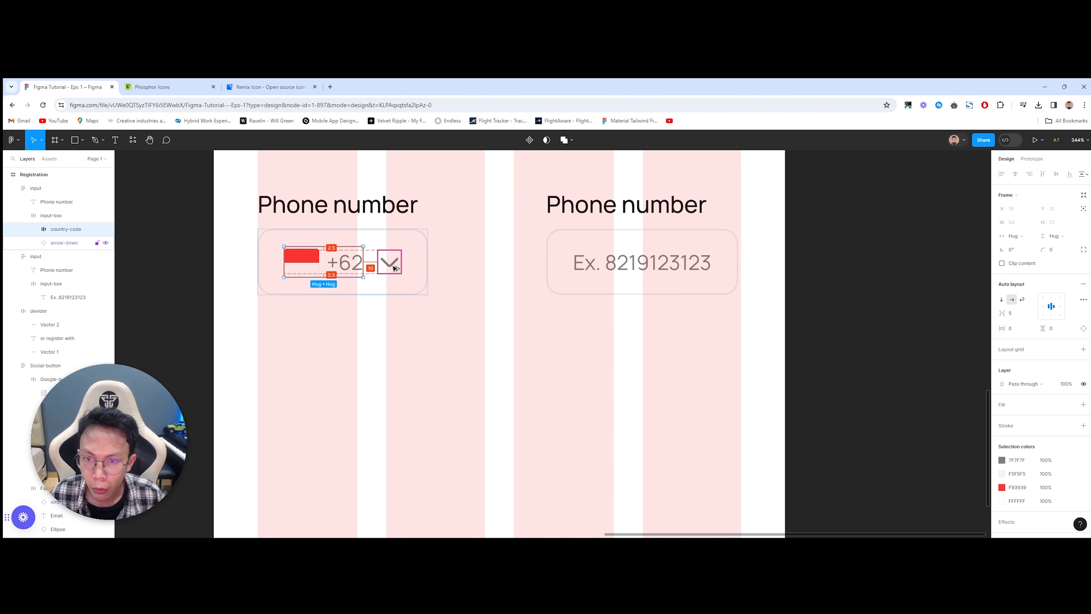
pyautogui.click(439, 303)
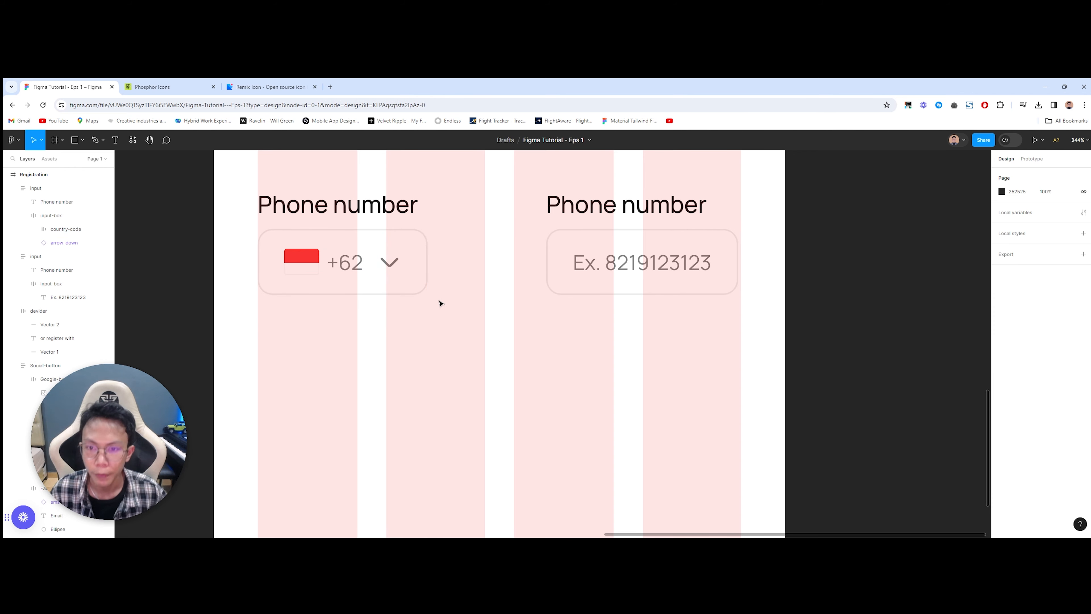
pyautogui.scroll(2, 440, 303)
pyautogui.doubleClick(382, 223)
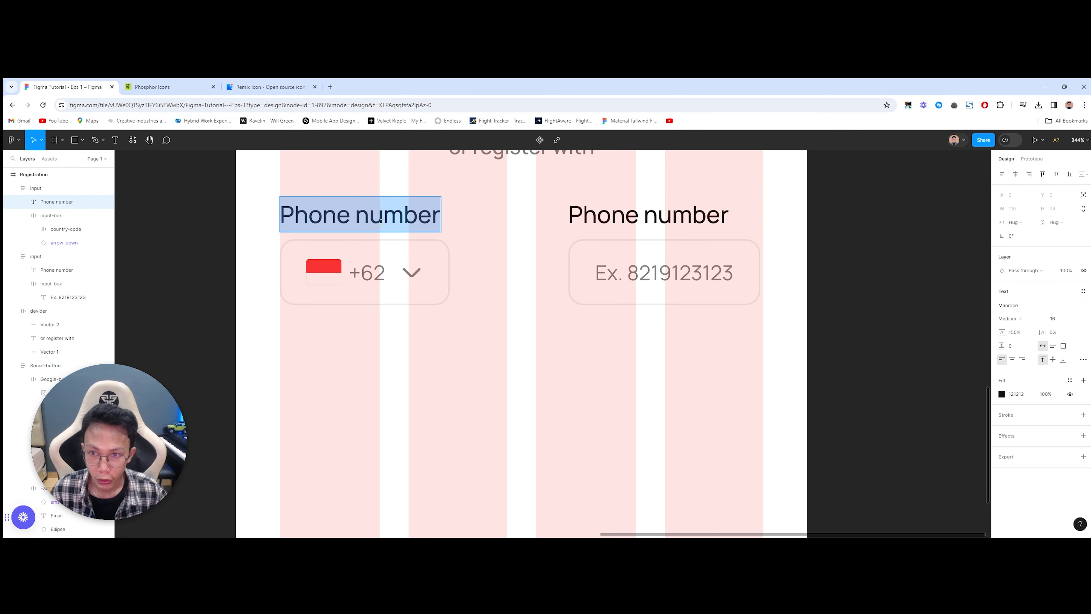
pyautogui.write('Country')
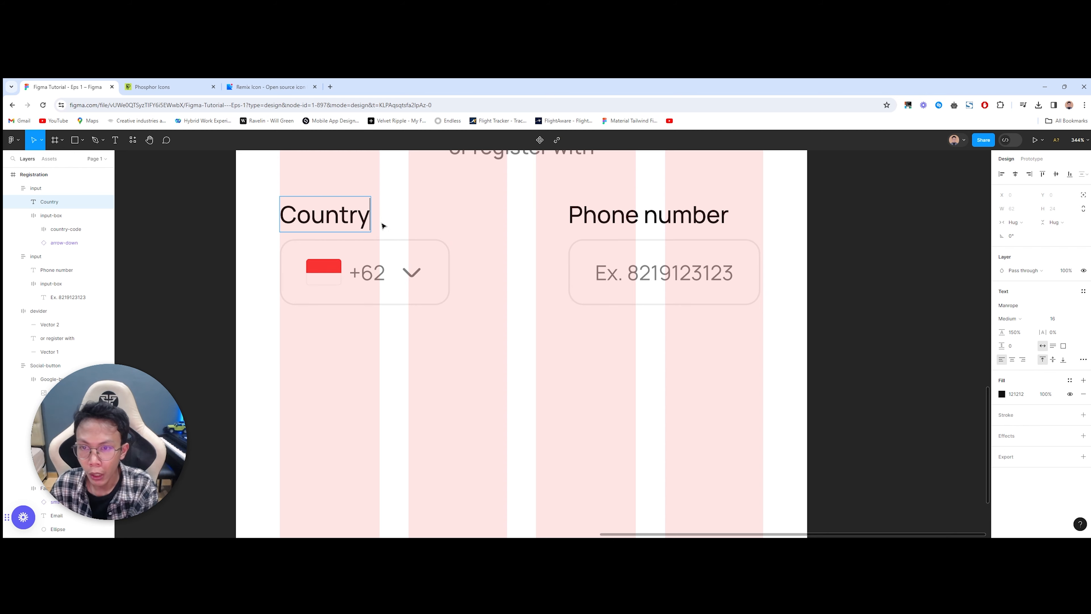
pyautogui.write(' code')
# Step: Move the Phone number field next to the Country code field, comparing with the reference
pyautogui.click(470, 358)
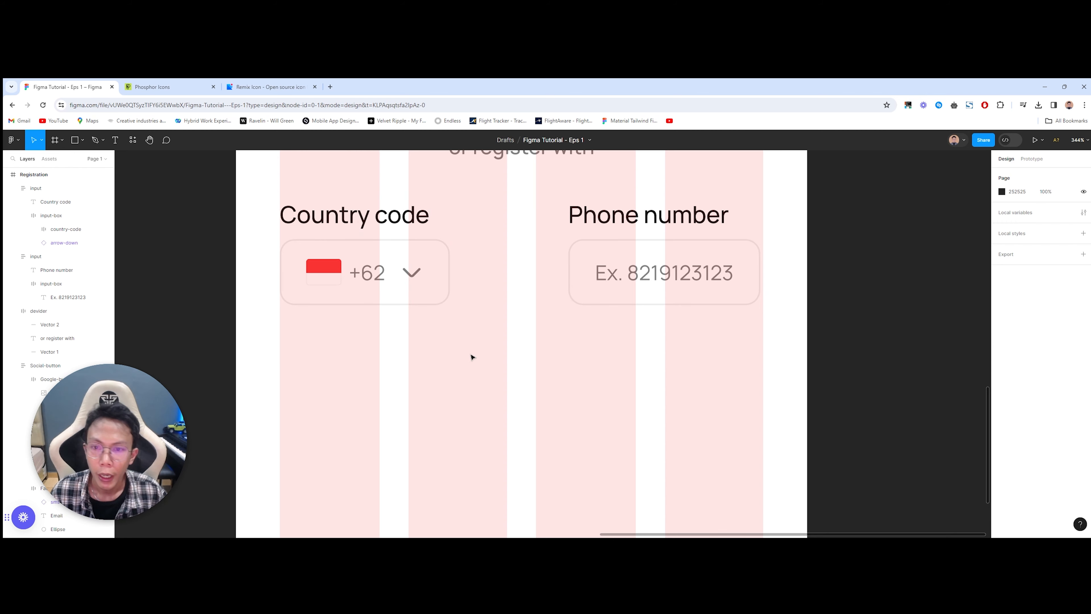
pyautogui.moveTo(626, 251); pyautogui.dragTo(521, 247)
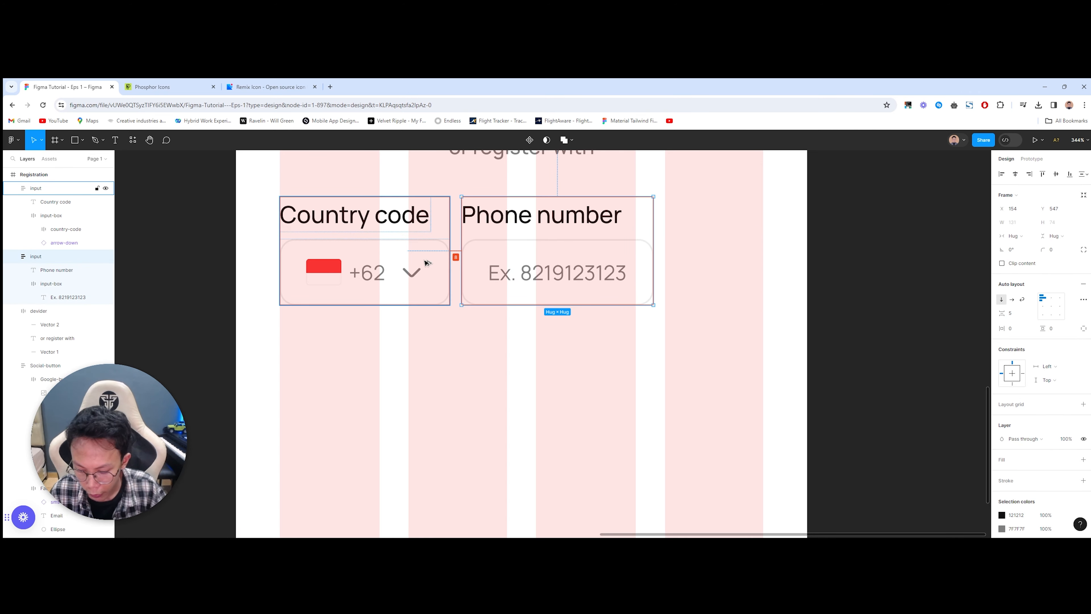
pyautogui.press('Right')
pyautogui.press('Right')
pyautogui.scroll(-3, 406, 288)
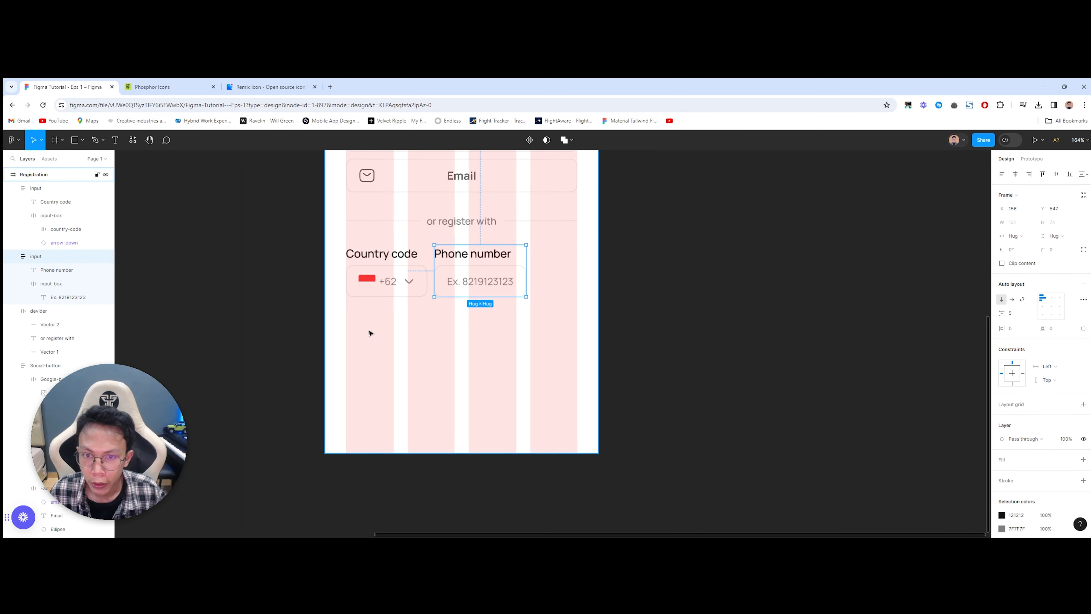
pyautogui.moveTo(369, 333); pyautogui.dragTo(750, 317)
pyautogui.moveTo(655, 317); pyautogui.dragTo(173, 334)
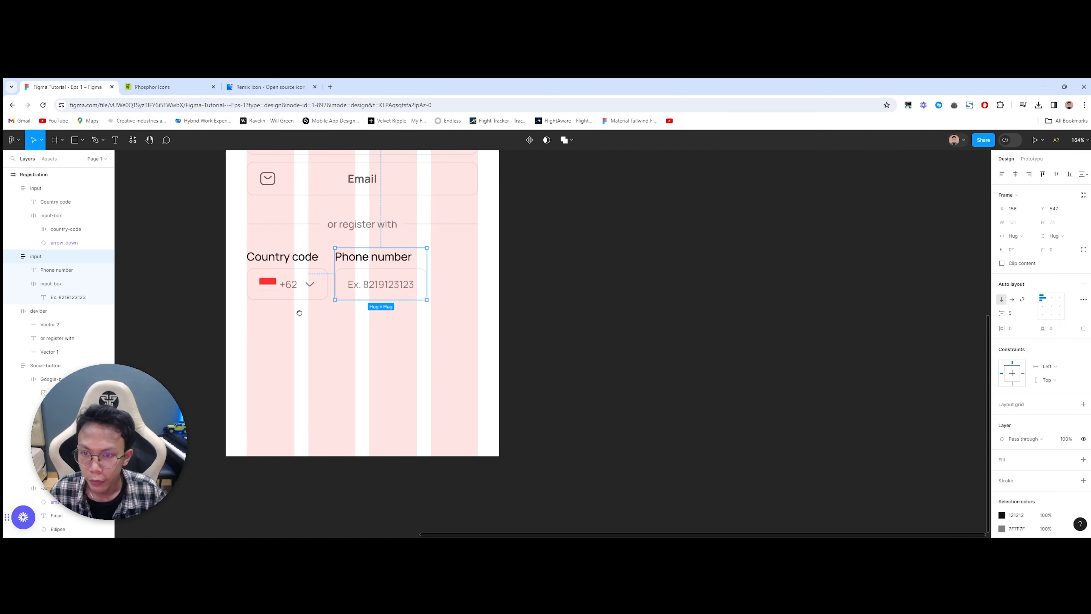
pyautogui.scroll(3, 319, 275)
# Step: Widen the Phone number field to 201, set its box to Fill container, and left-align the placeholder
pyautogui.moveTo(524, 280); pyautogui.dragTo(619, 288)
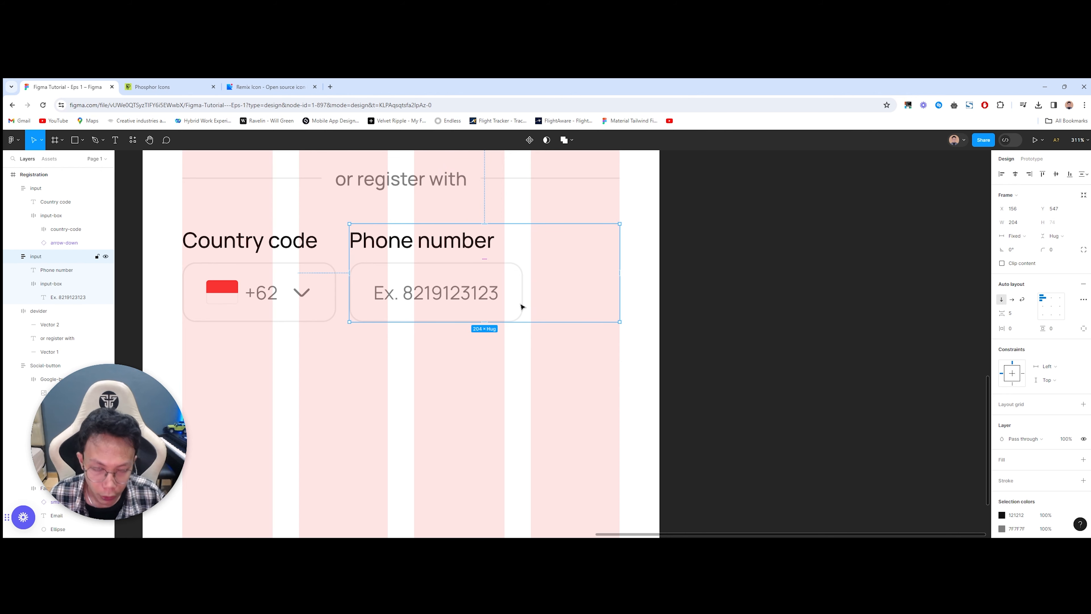
pyautogui.click(482, 294)
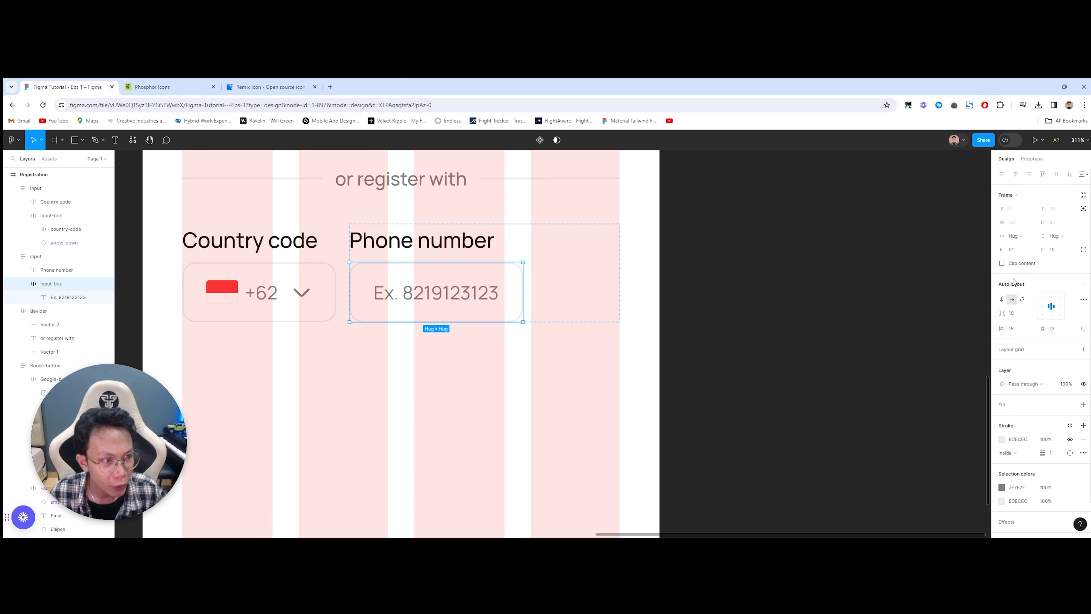
pyautogui.click(1020, 237)
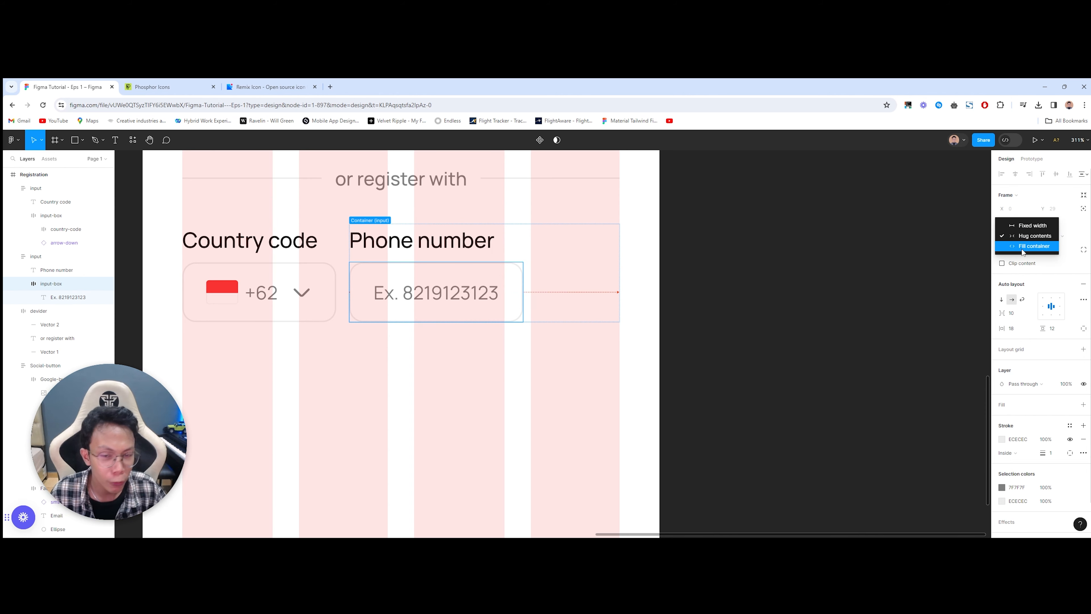
pyautogui.click(1022, 247)
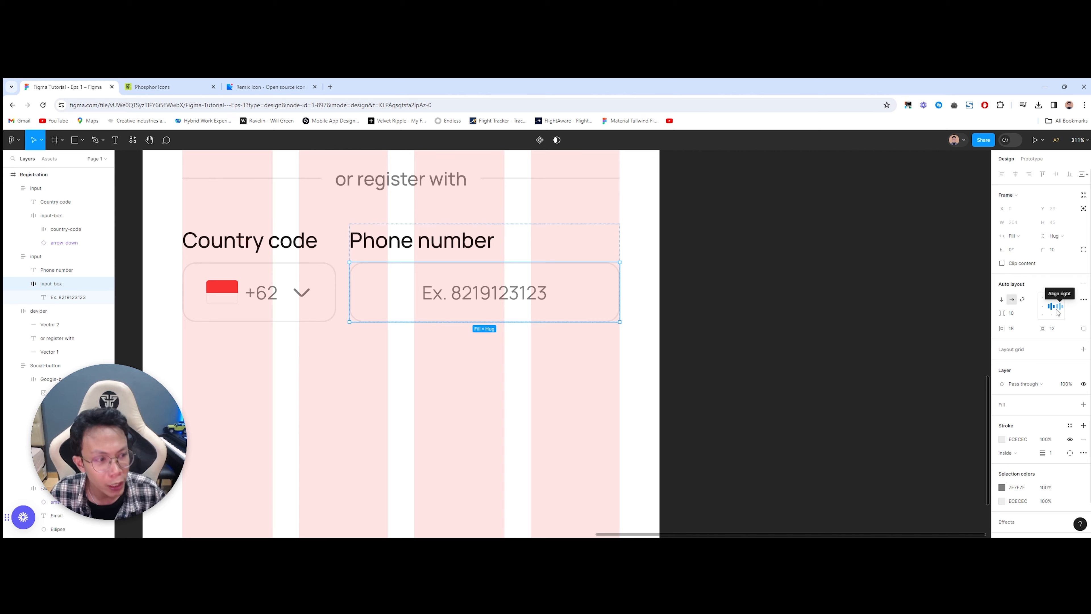
pyautogui.click(1045, 309)
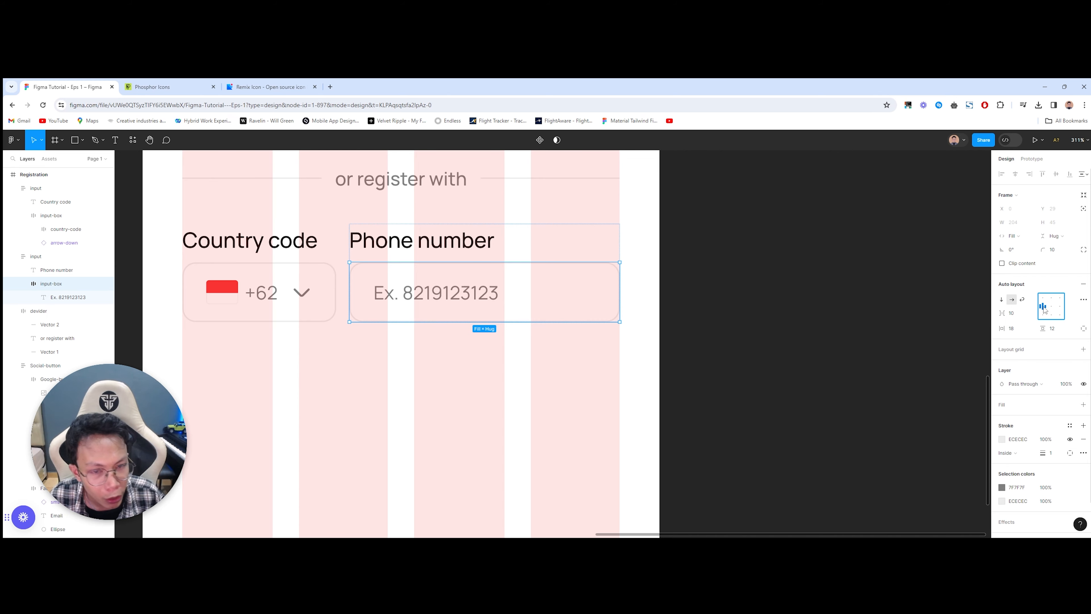
pyautogui.click(563, 365)
# Step: Wrap the Country code and Phone number fields in an auto-layout frame named input-group
pyautogui.scroll(-5, 562, 366)
pyautogui.scroll(5, 443, 335)
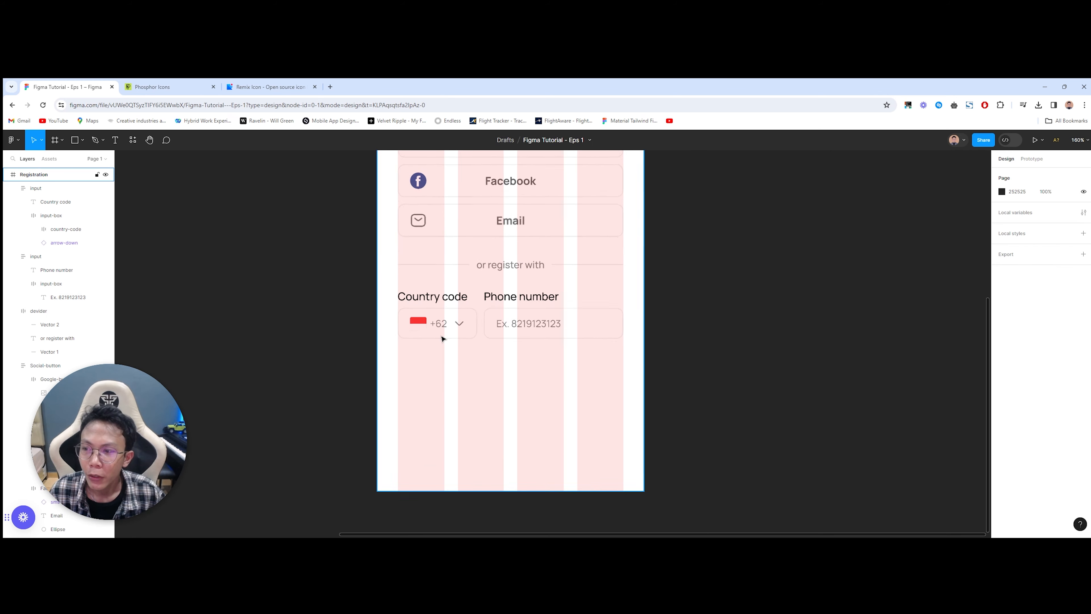
pyautogui.scroll(2, 473, 308)
pyautogui.click(553, 331)
pyautogui.click(470, 357)
pyautogui.moveTo(731, 417); pyautogui.dragTo(426, 309)
pyautogui.hotkey('shift', 'a')
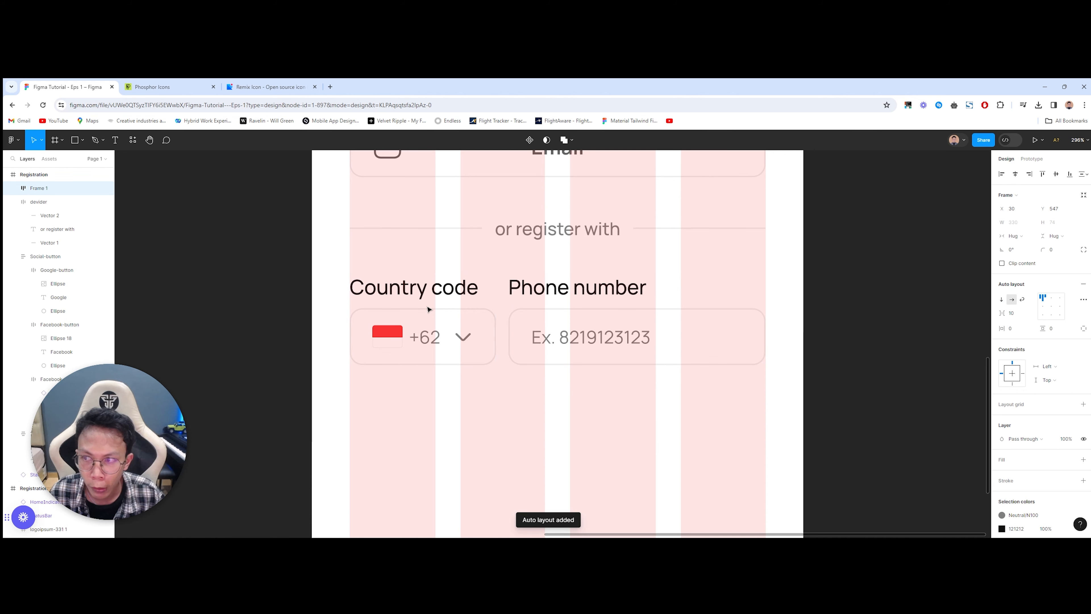
pyautogui.doubleClick(74, 189)
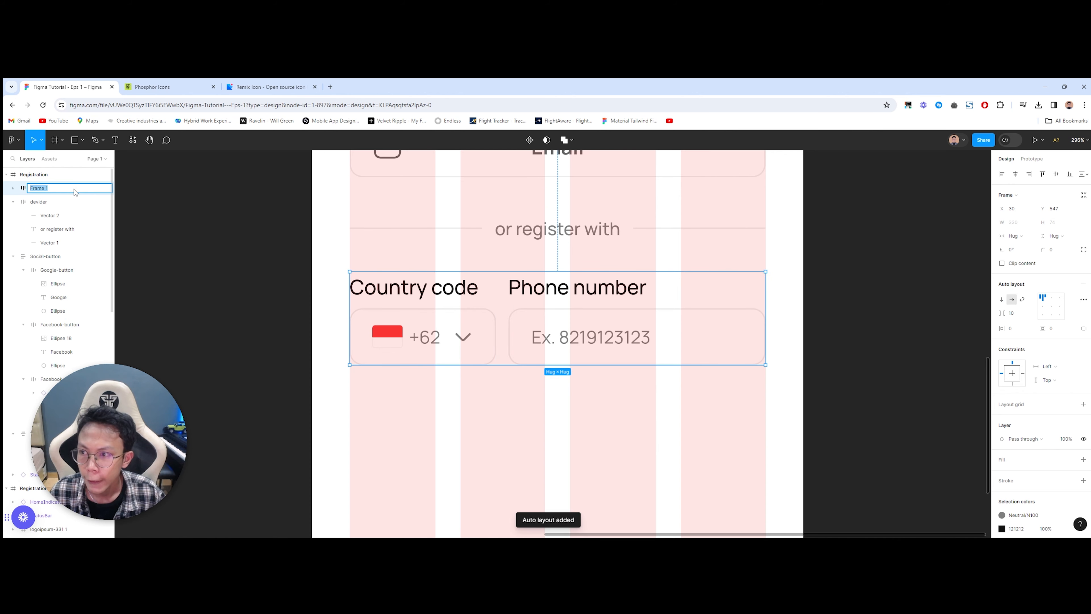
pyautogui.write('input-grou')
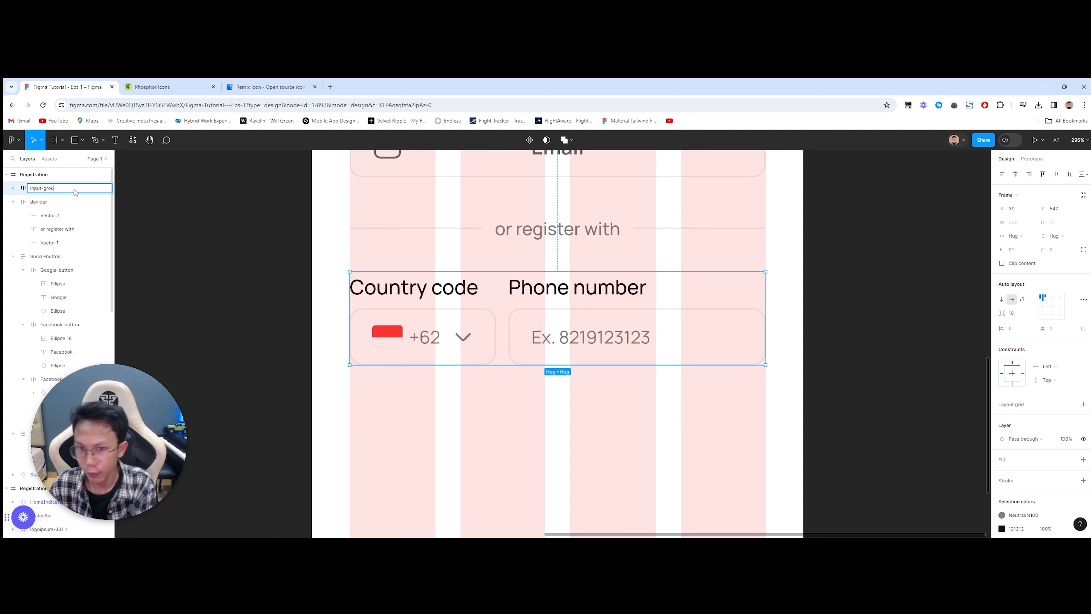
pyautogui.write('p')
pyautogui.press('Return')
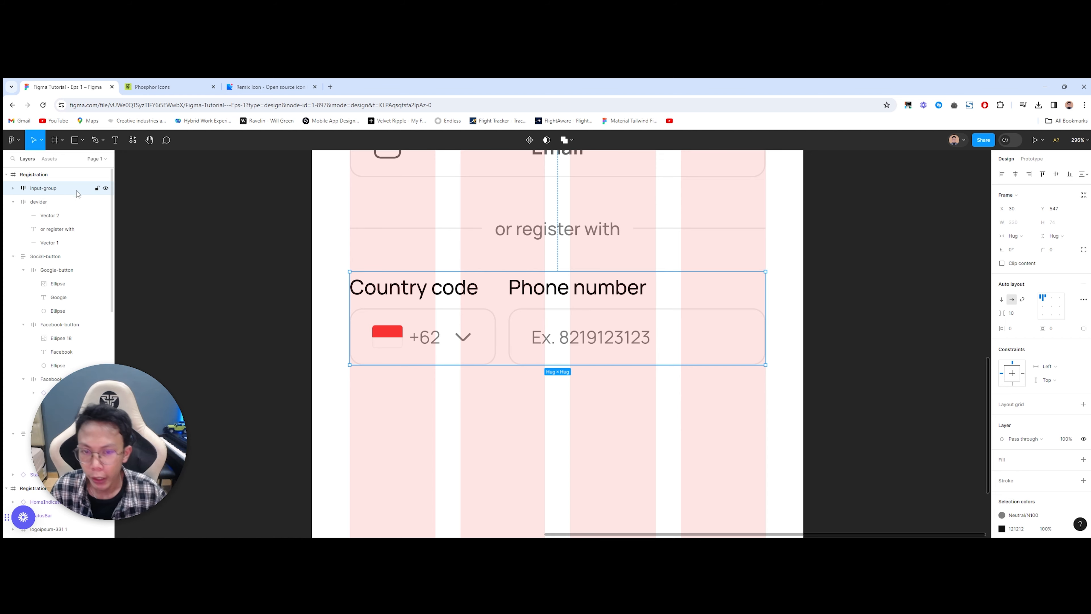
# Step: Measure the gap below the divider and nudge input-group down
pyautogui.scroll(-2, 448, 289)
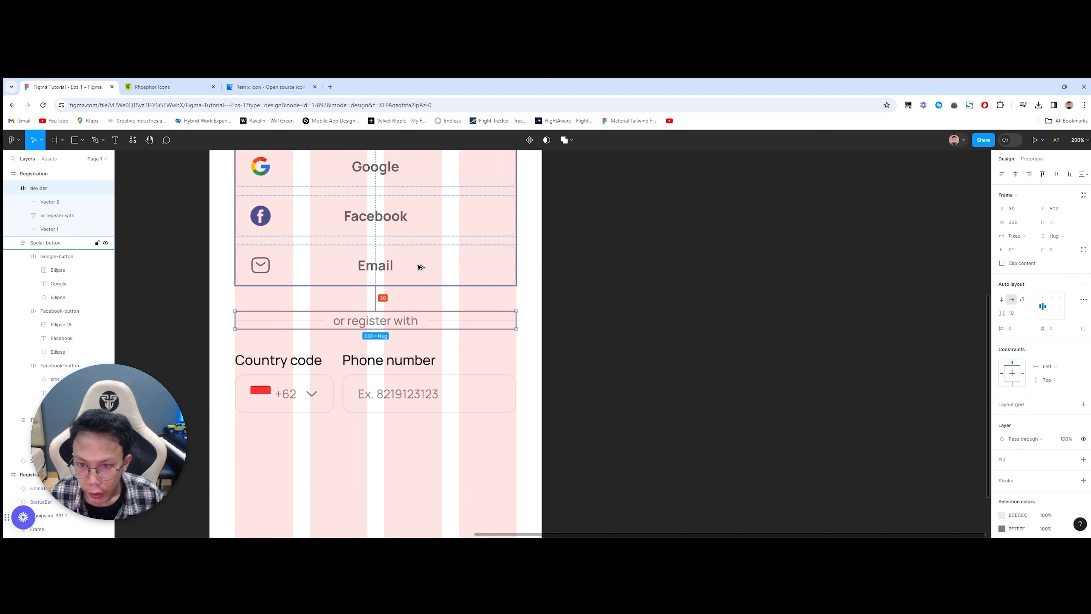
pyautogui.press('alt')
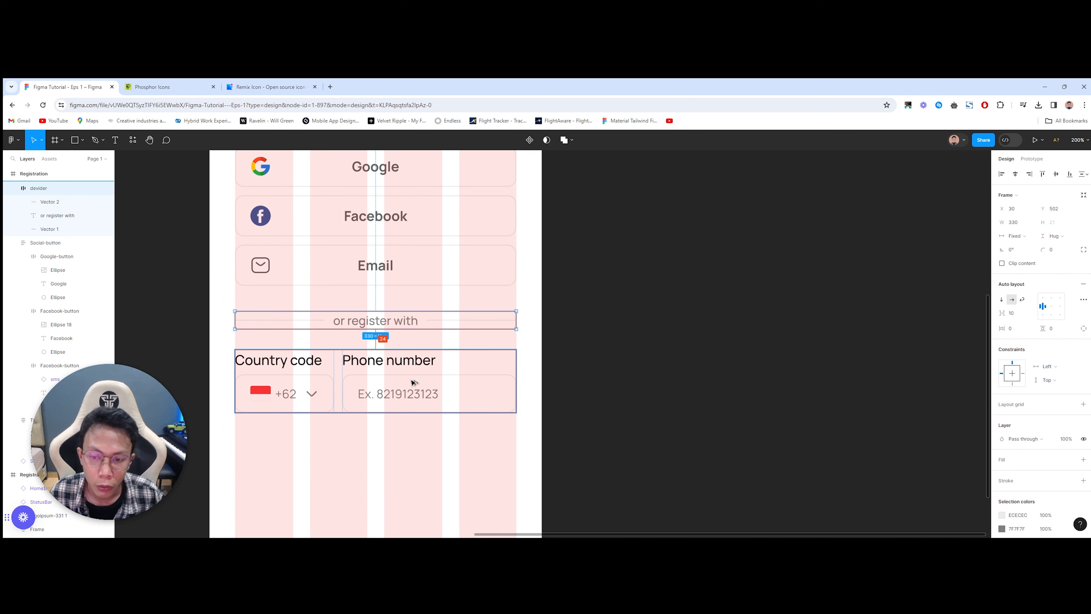
pyautogui.click(414, 382)
pyautogui.press('Down')
pyautogui.press('Down')
pyautogui.press('Down')
pyautogui.press('Down')
pyautogui.press('Down')
pyautogui.press('Down')
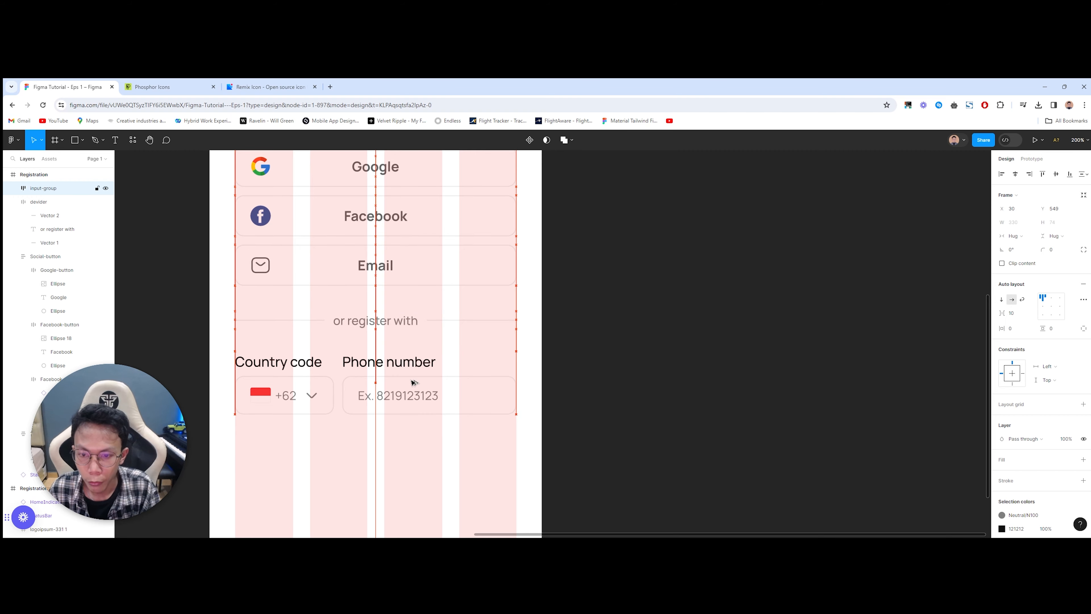
pyautogui.press('Escape')
pyautogui.scroll(-5, 468, 373)
pyautogui.scroll(3, 497, 273)
pyautogui.scroll(-4, 499, 275)
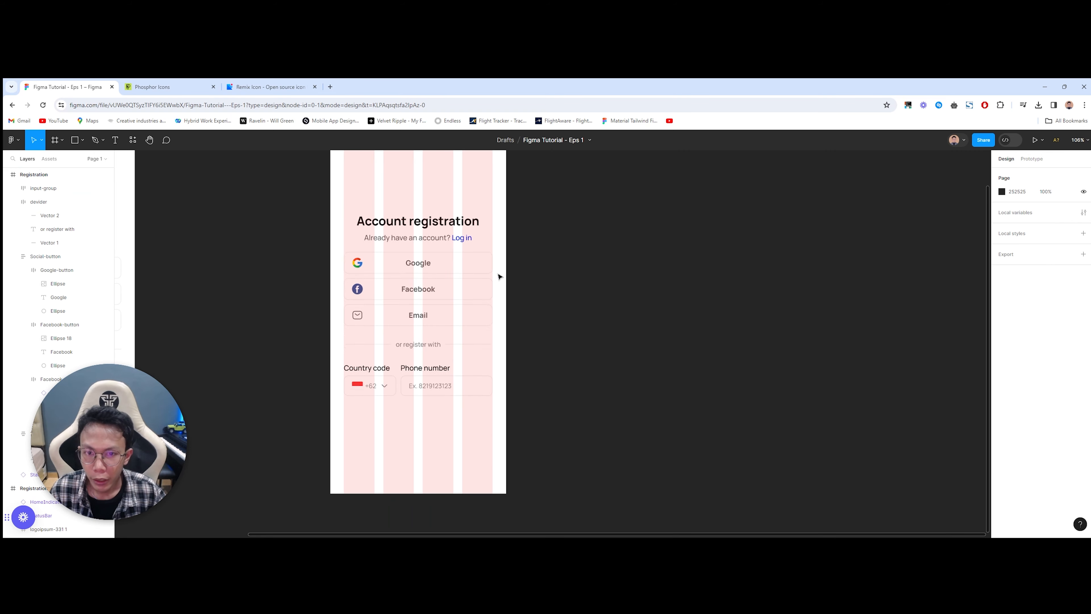
# Step: Toggle the layout grid columns with Ctrl+Shift+4 and compare against the reference's OTP hint
pyautogui.scroll(1, 486, 306)
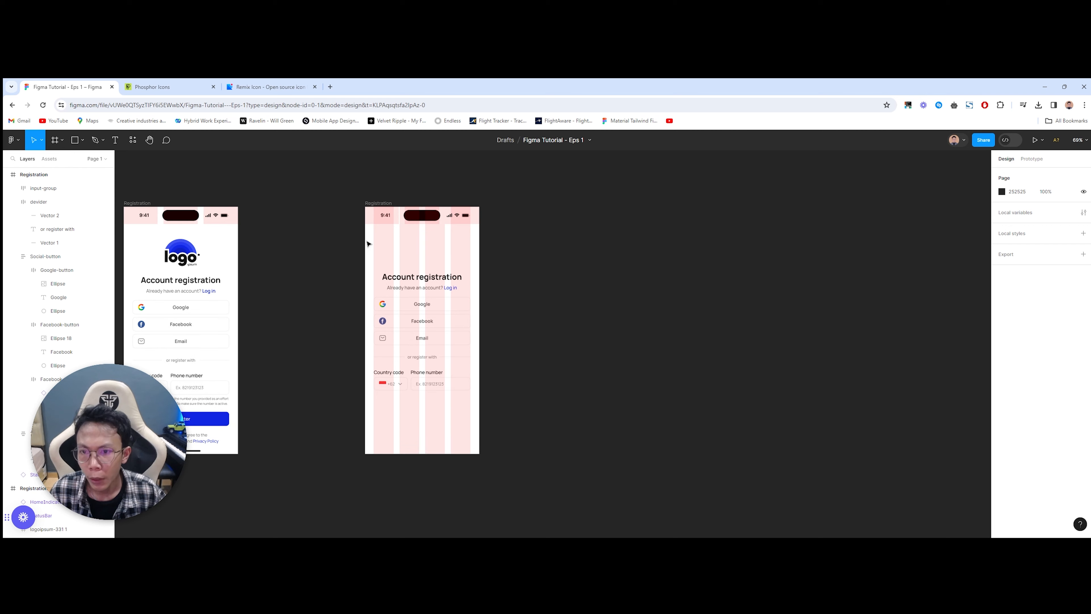
pyautogui.moveTo(366, 239); pyautogui.dragTo(572, 263)
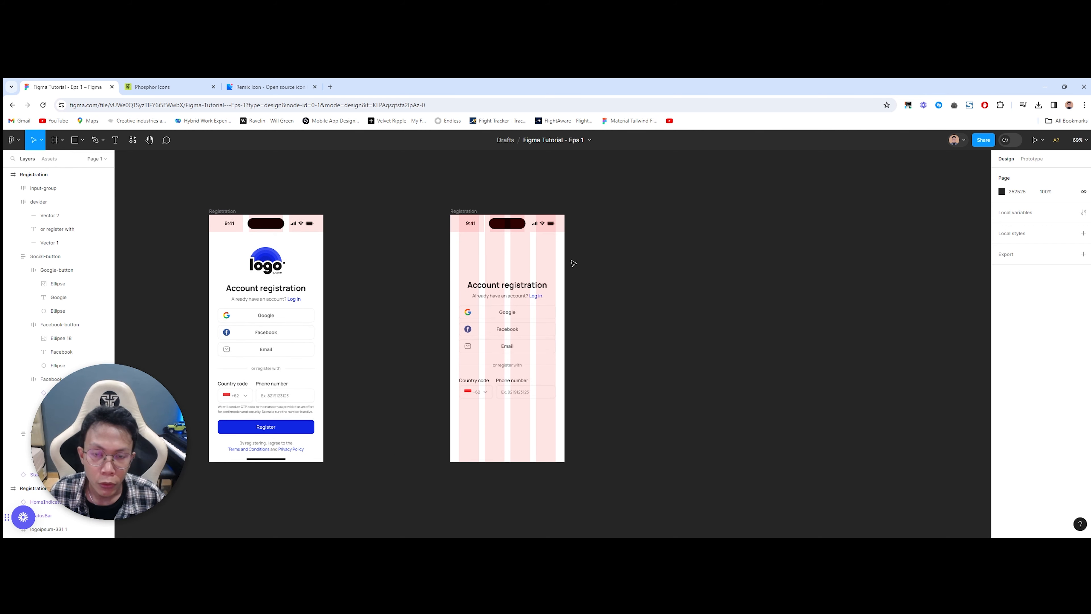
pyautogui.hotkey('ctrl', 'shift', '4')
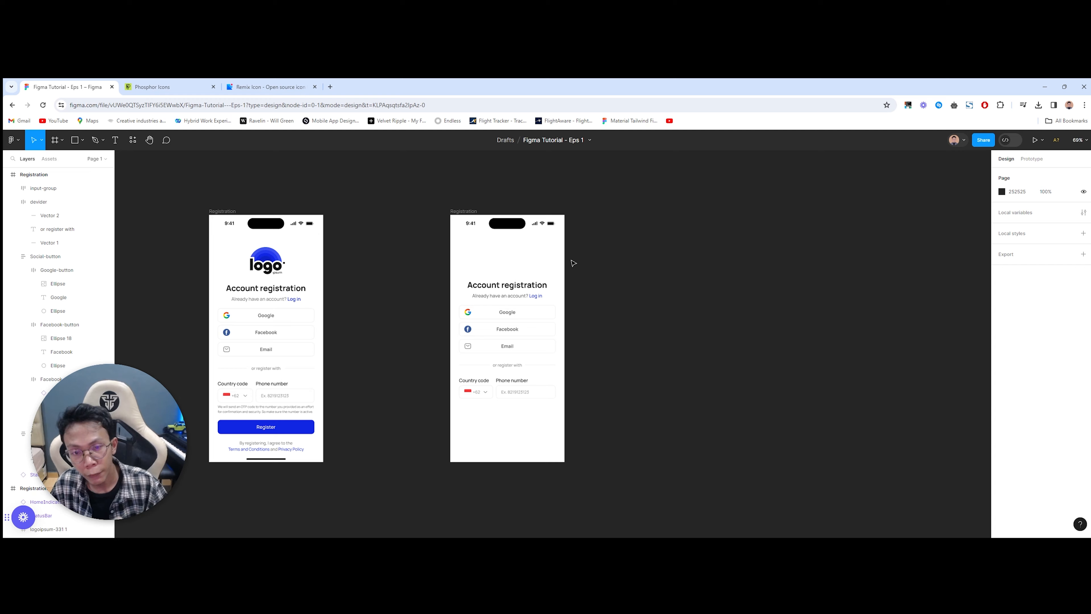
pyautogui.hotkey('ctrl', 'shift', '4')
pyautogui.hotkey('ctrl', 'shift', '4')
pyautogui.scroll(3, 543, 407)
pyautogui.scroll(2, 548, 406)
pyautogui.scroll(-3, 550, 402)
pyautogui.scroll(1, 549, 395)
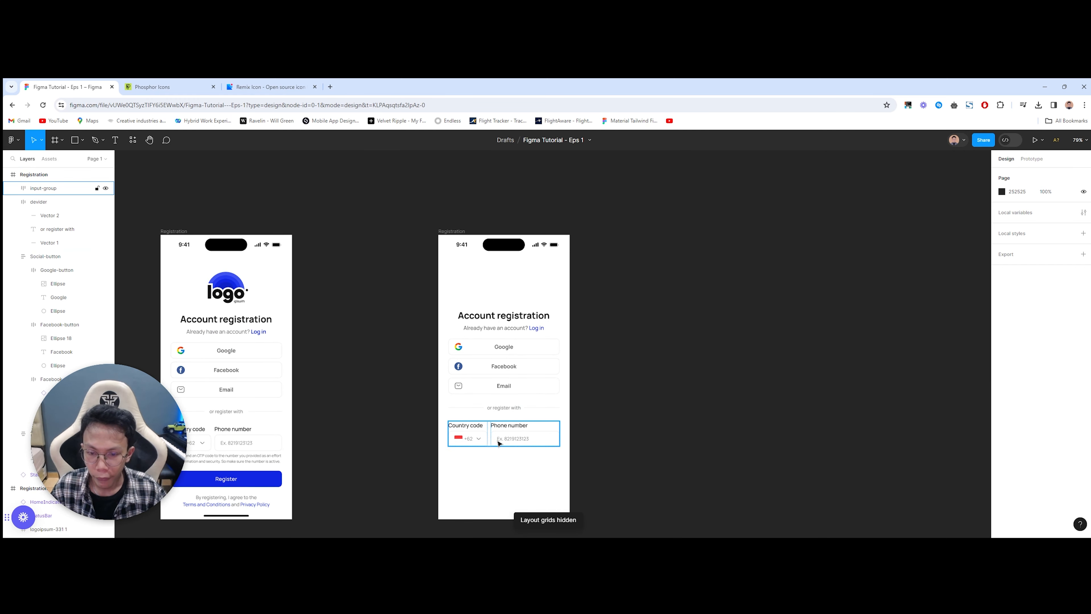
pyautogui.scroll(-2, 499, 441)
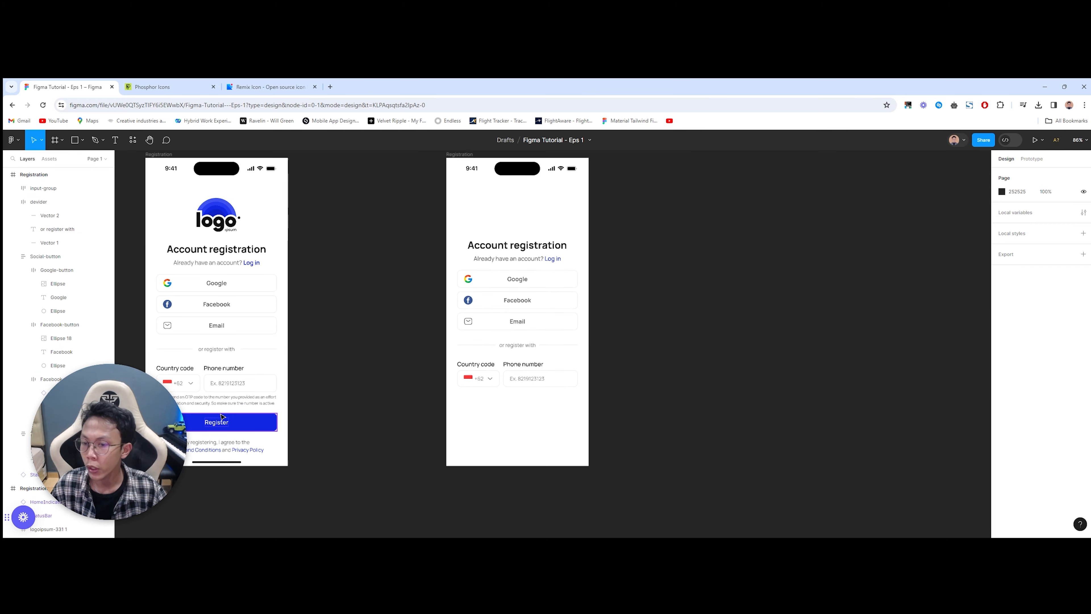
pyautogui.doubleClick(206, 404)
# Step: Create a placeholder text layer reading 'Asdasdas' on the rebuilt screen
pyautogui.scroll(5, 243, 415)
pyautogui.hscroll(-2, 582, 411)
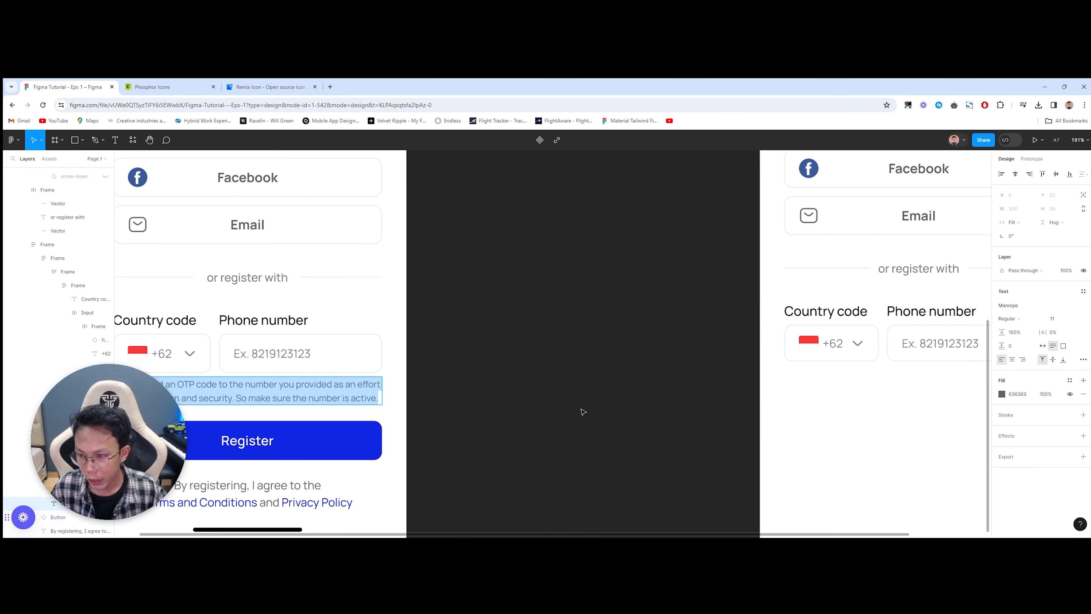
pyautogui.hscroll(6, 600, 383)
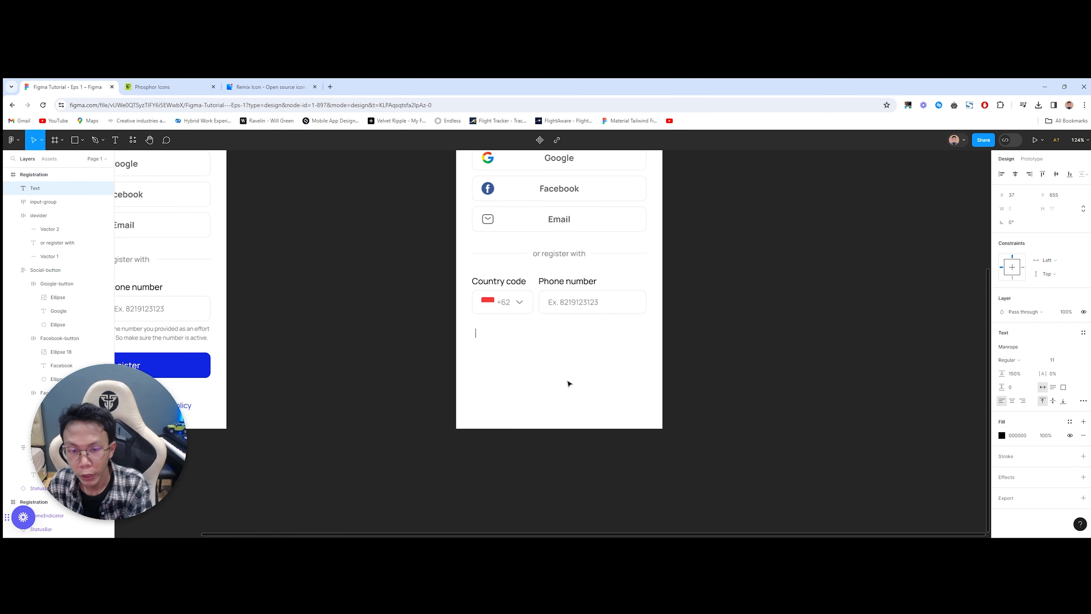
pyautogui.write('Asdasdas')
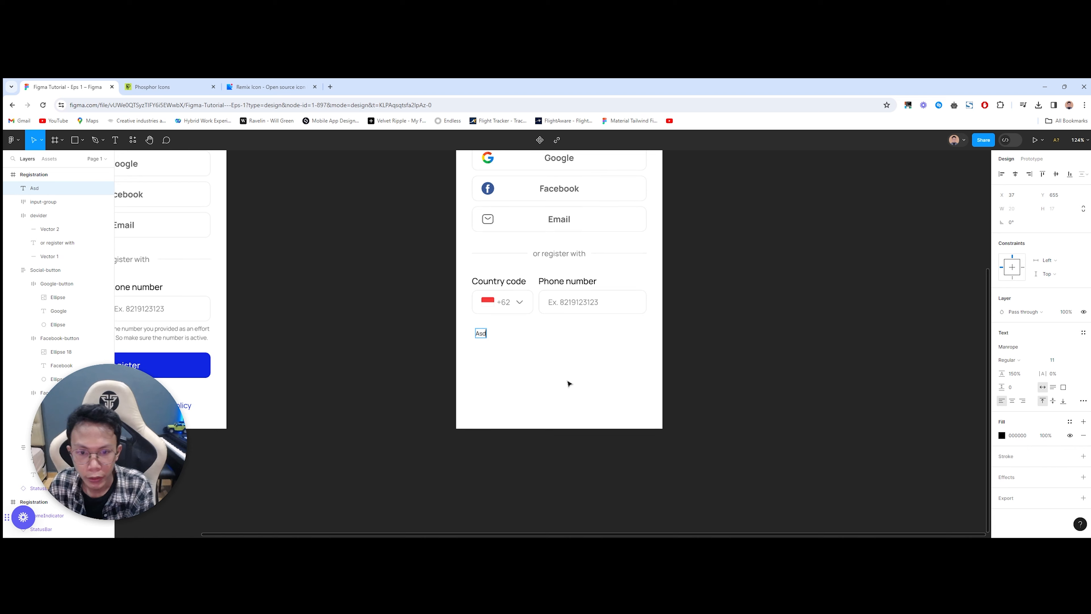
pyautogui.press('Escape')
# Step: Copy the reference's OTP hint sentence and paste it into the placeholder text layer
pyautogui.hscroll(-3, 593, 374)
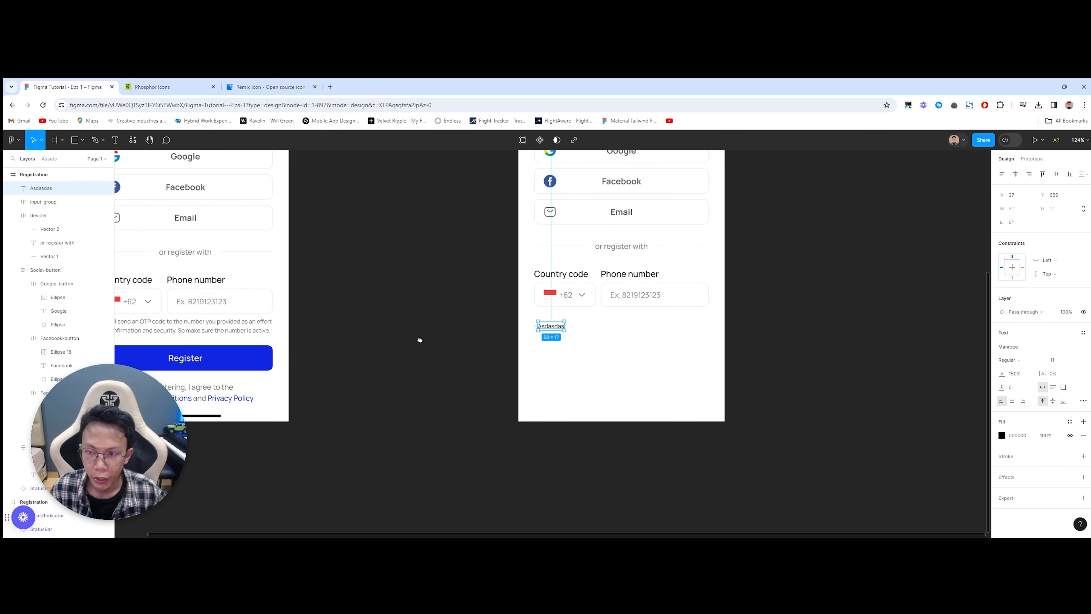
pyautogui.hscroll(-3, 417, 343)
pyautogui.click(363, 311)
pyautogui.click(326, 312)
pyautogui.hotkey('ctrl', 'c')
pyautogui.moveTo(590, 318); pyautogui.dragTo(353, 325)
pyautogui.doubleClick(441, 319)
pyautogui.hotkey('ctrl', 'v')
pyautogui.press('Escape')
# Step: Position the OTP note under the phone fields and widen it to 508
pyautogui.scroll(-1, 505, 346)
pyautogui.scroll(3, 480, 319)
pyautogui.moveTo(467, 331); pyautogui.dragTo(462, 319)
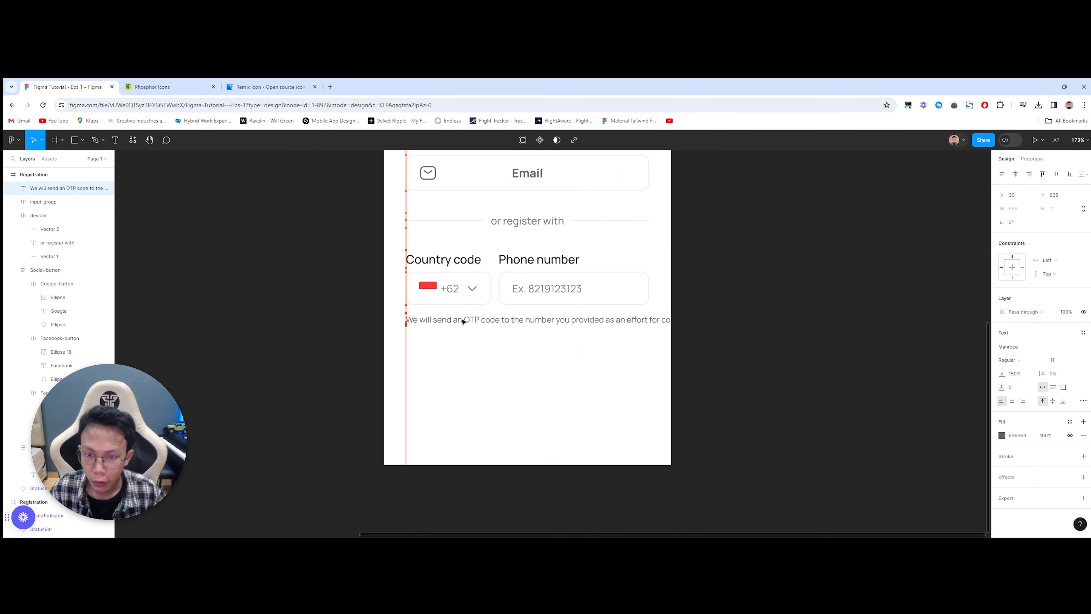
pyautogui.moveTo(889, 318); pyautogui.dragTo(650, 315)
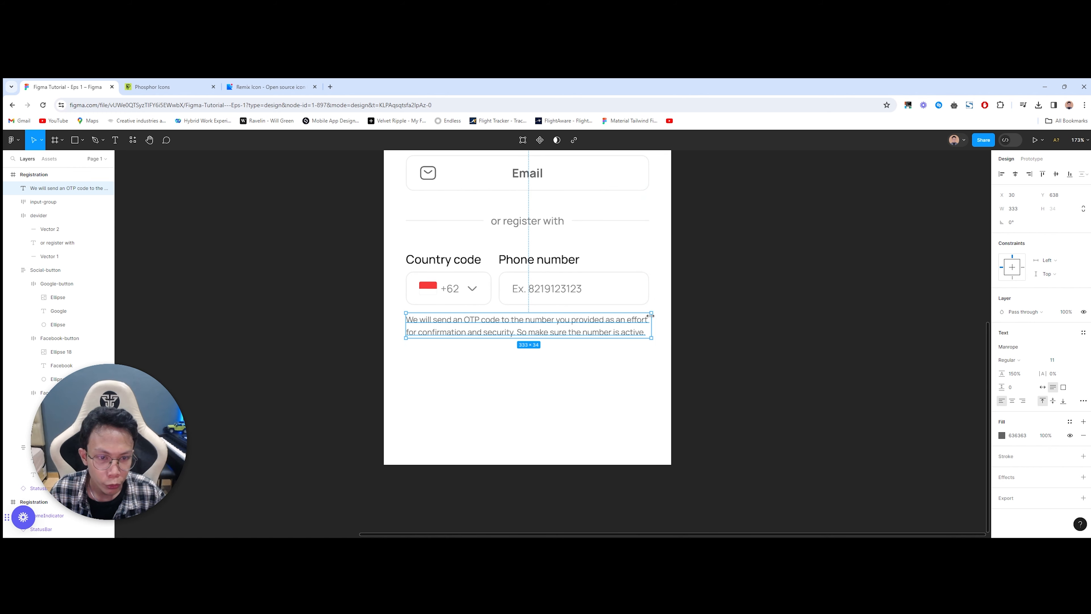
pyautogui.click(607, 403)
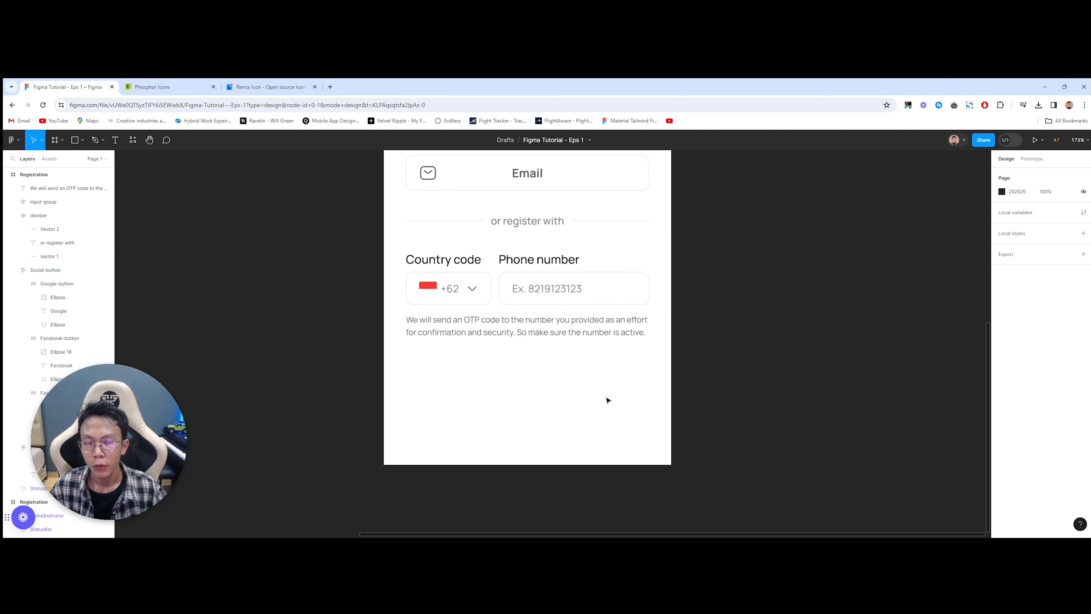
pyautogui.click(627, 336)
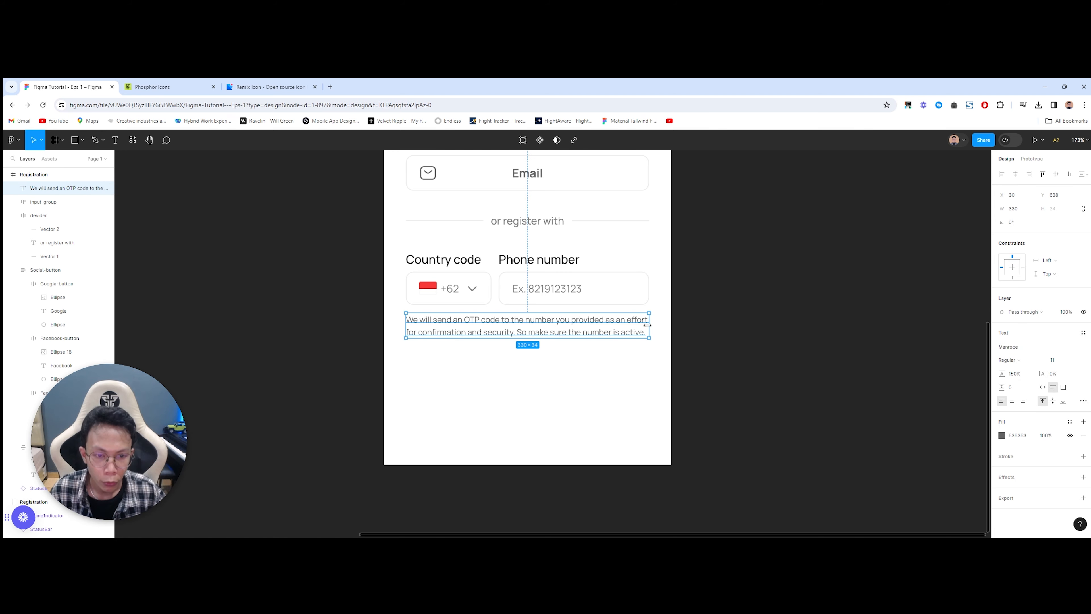
pyautogui.moveTo(649, 325); pyautogui.dragTo(780, 325)
pyautogui.click(457, 400)
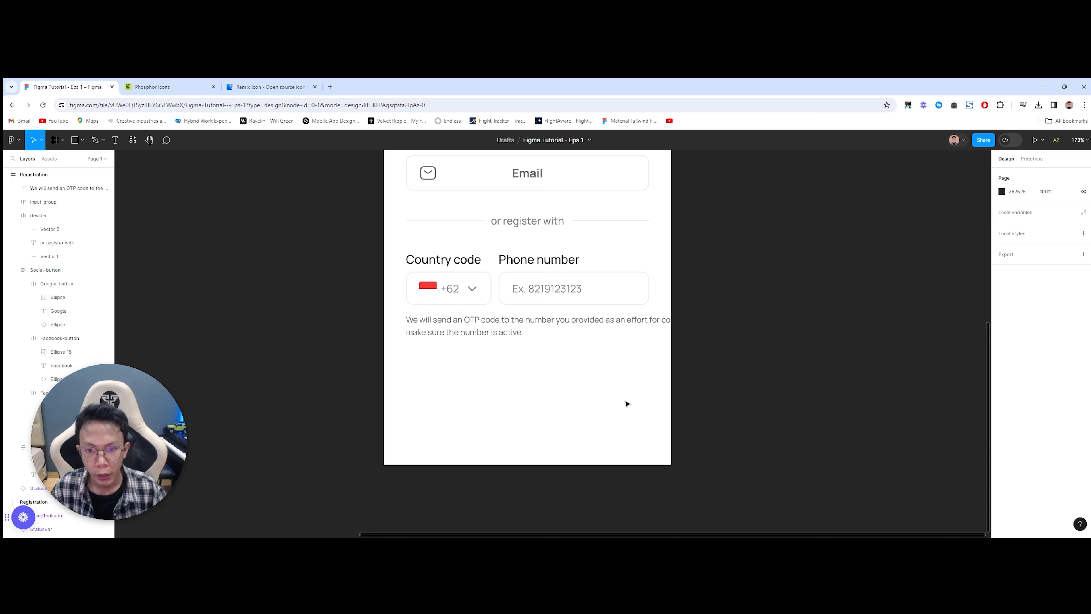
# Step: Wrap input-group and the OTP note in auto layout, setting the note to Fill container width
pyautogui.moveTo(635, 402); pyautogui.dragTo(444, 274)
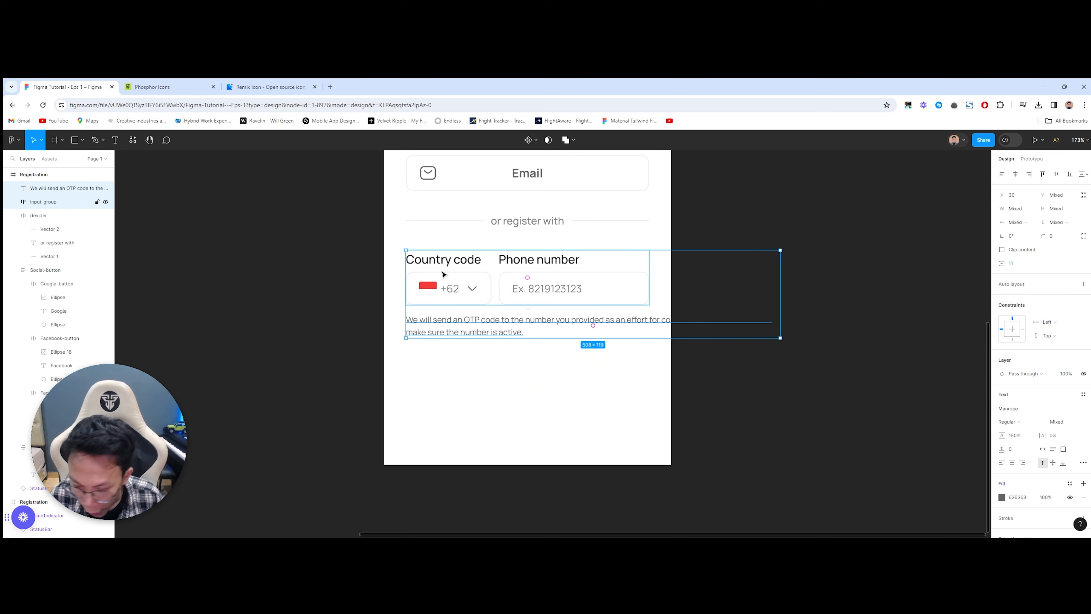
pyautogui.hotkey('shift', 'a')
pyautogui.click(570, 320)
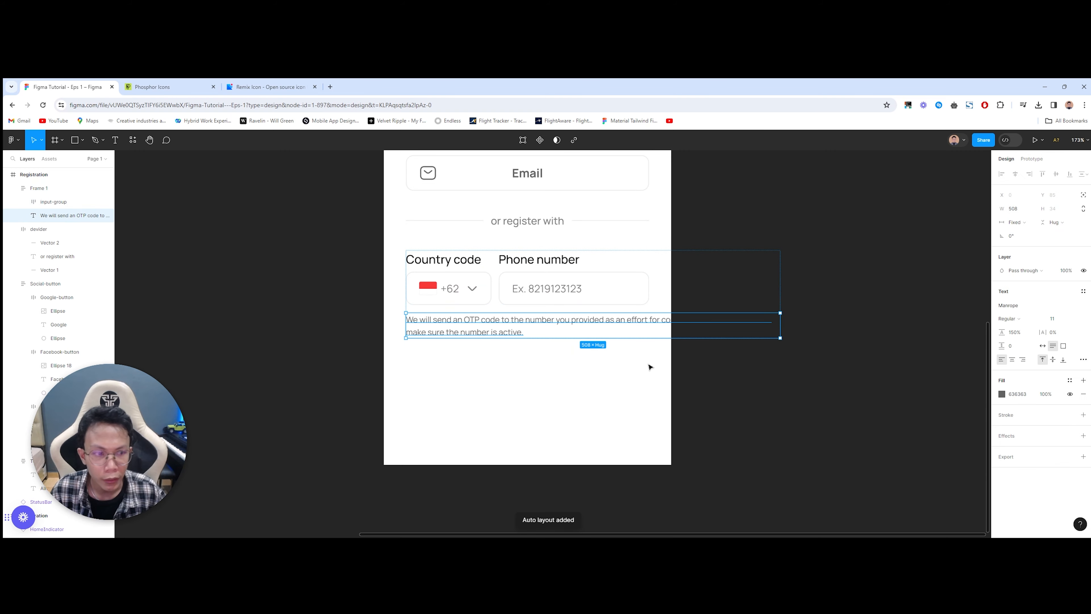
pyautogui.click(1015, 222)
pyautogui.click(1016, 238)
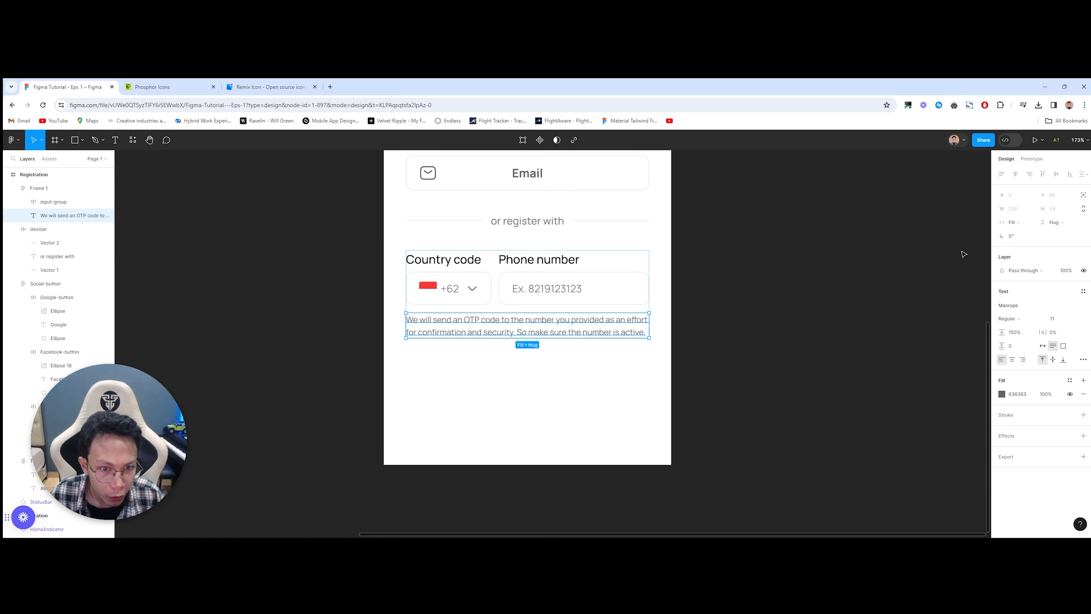
pyautogui.click(470, 394)
pyautogui.click(519, 317)
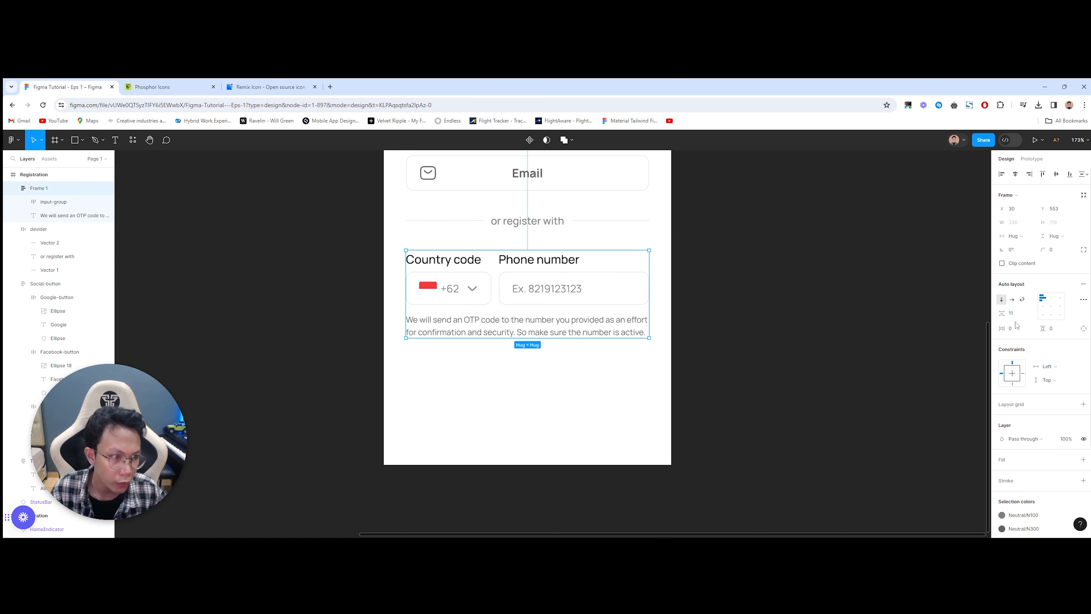
pyautogui.scroll(2, 929, 337)
pyautogui.click(416, 402)
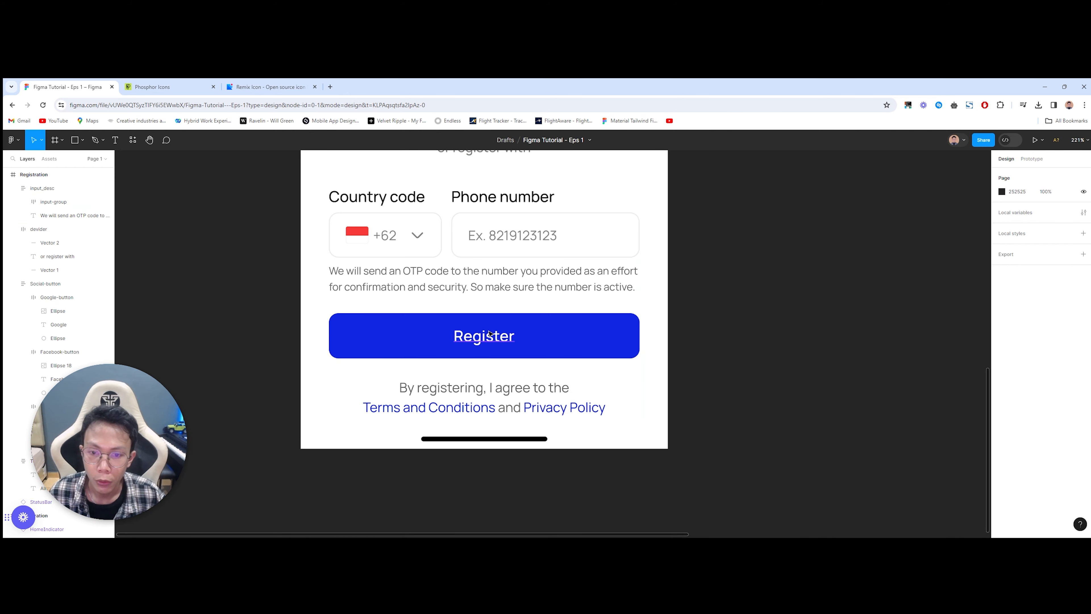
# Step: Inspect the reference button's Register label text
pyautogui.doubleClick(489, 330)
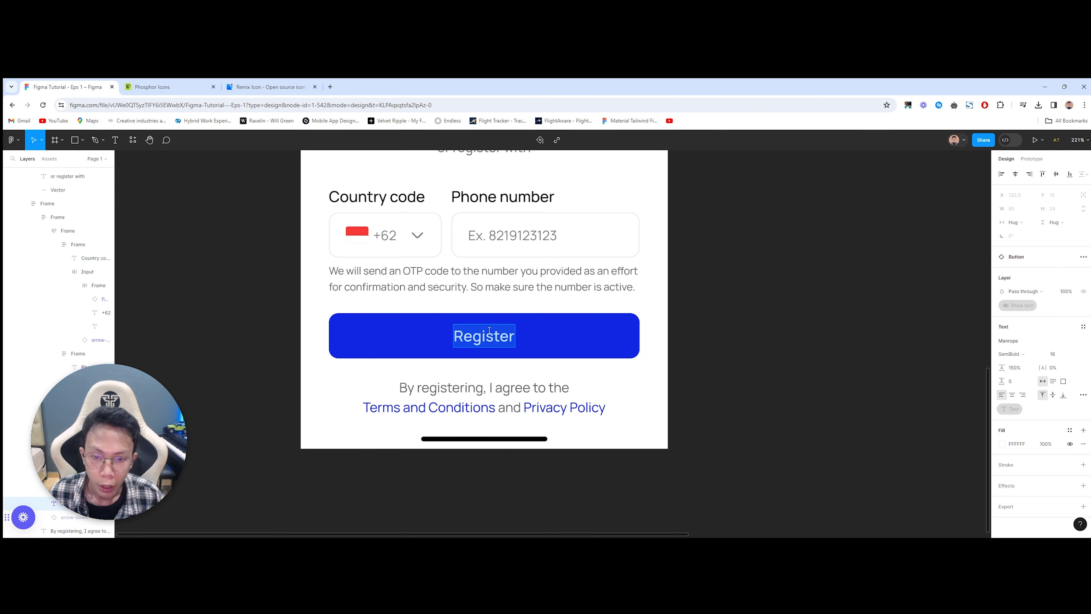
pyautogui.press('Escape')
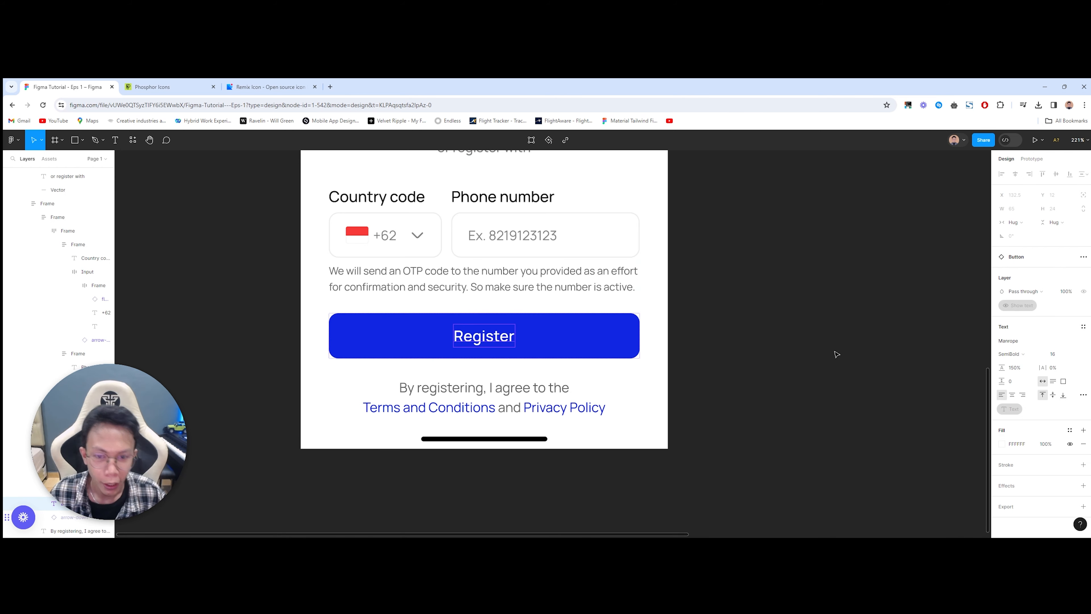
pyautogui.hscroll(5, 835, 353)
pyautogui.hscroll(-5, 336, 346)
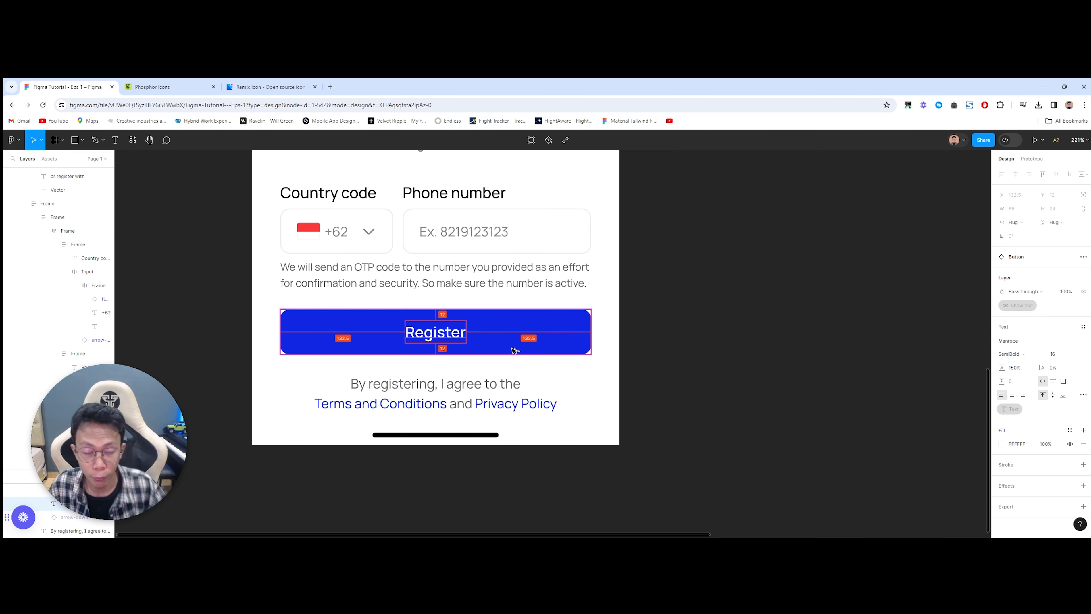
pyautogui.hscroll(6, 579, 320)
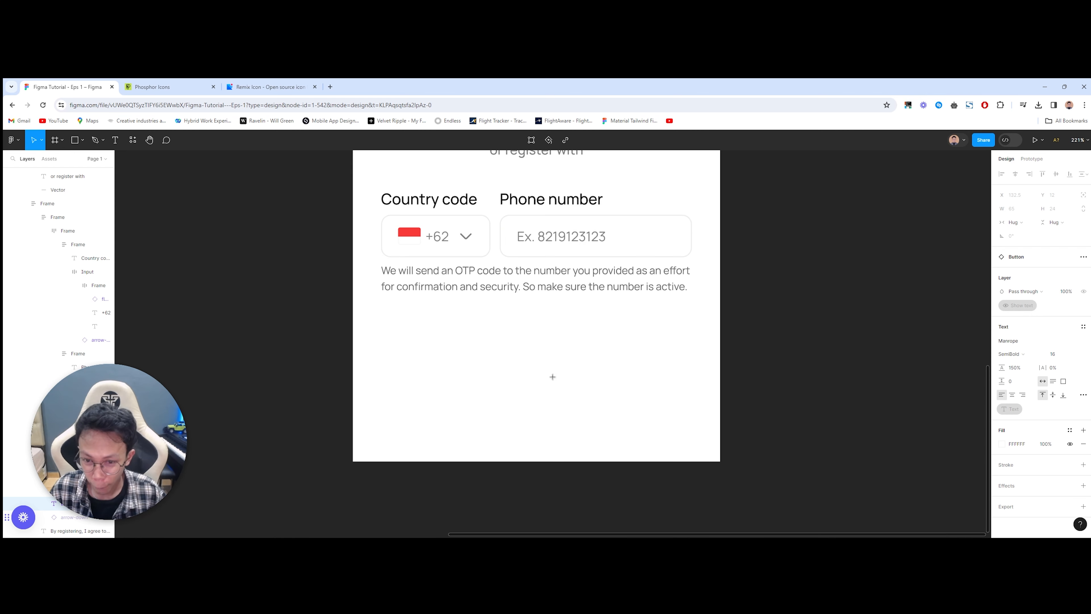
# Step: Add a 'Register' text below the OTP note and wrap it in auto layout
pyautogui.press('t')
pyautogui.click(515, 363)
pyautogui.write('Register')
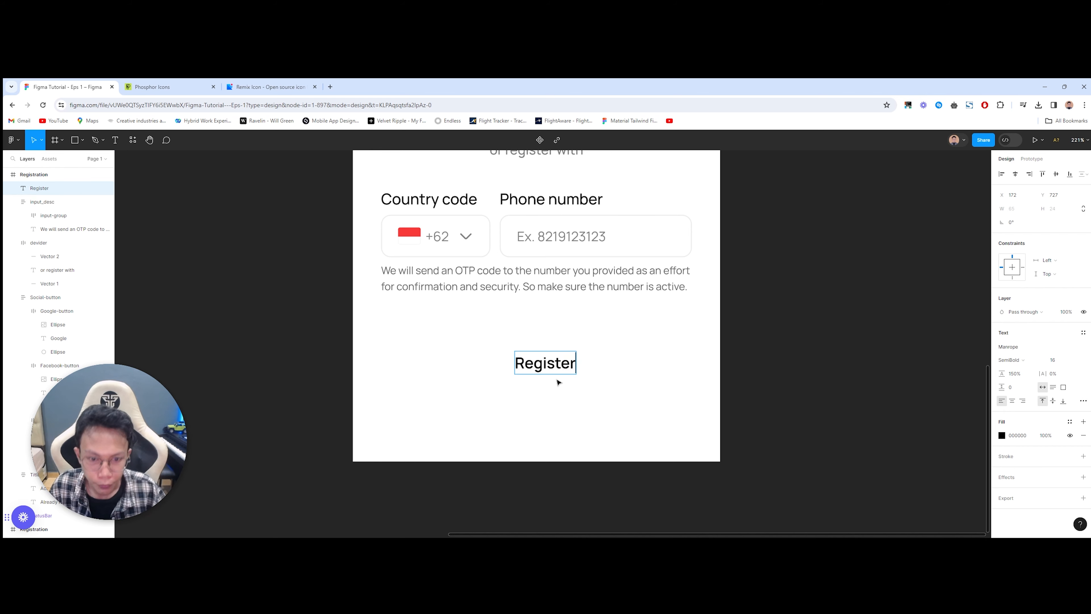
pyautogui.press('Escape')
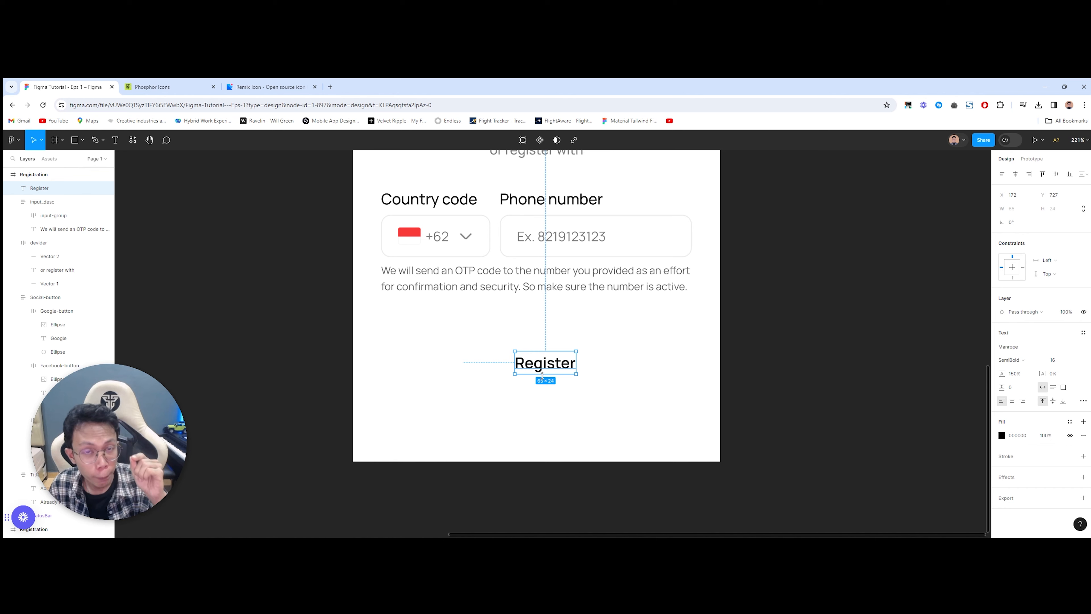
pyautogui.hotkey('shift', 'a')
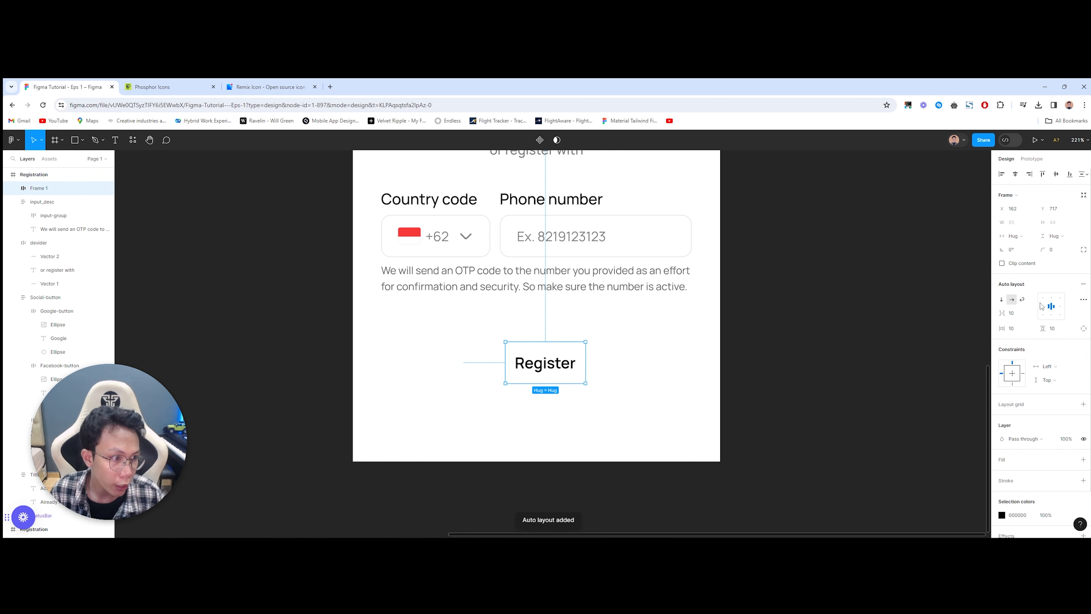
# Step: Set the Register frame's padding to 12 vertical and 24 horizontal
pyautogui.click(1057, 329)
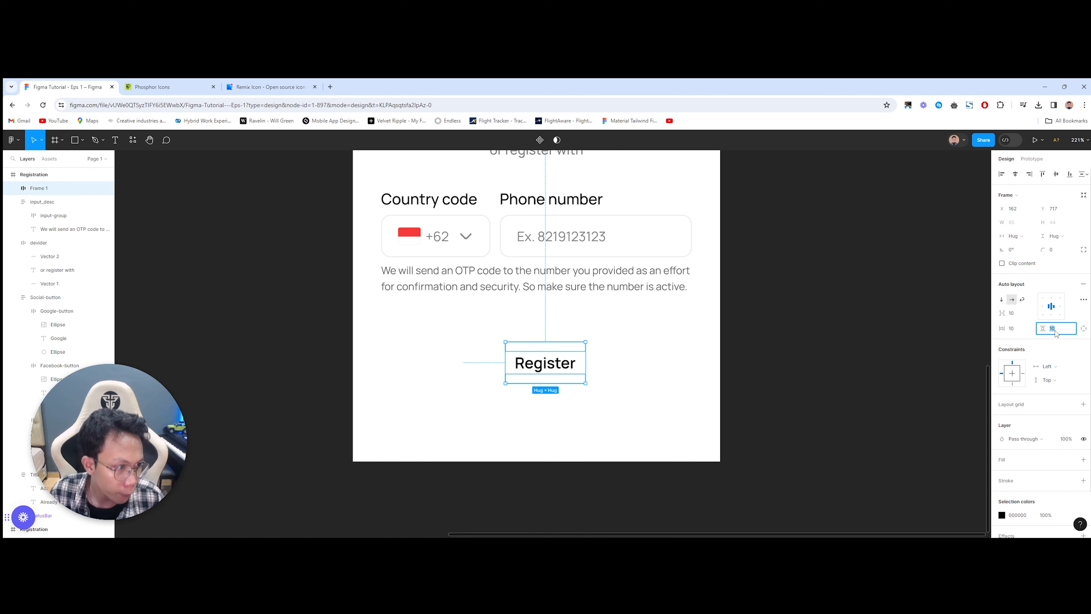
pyautogui.write('1')
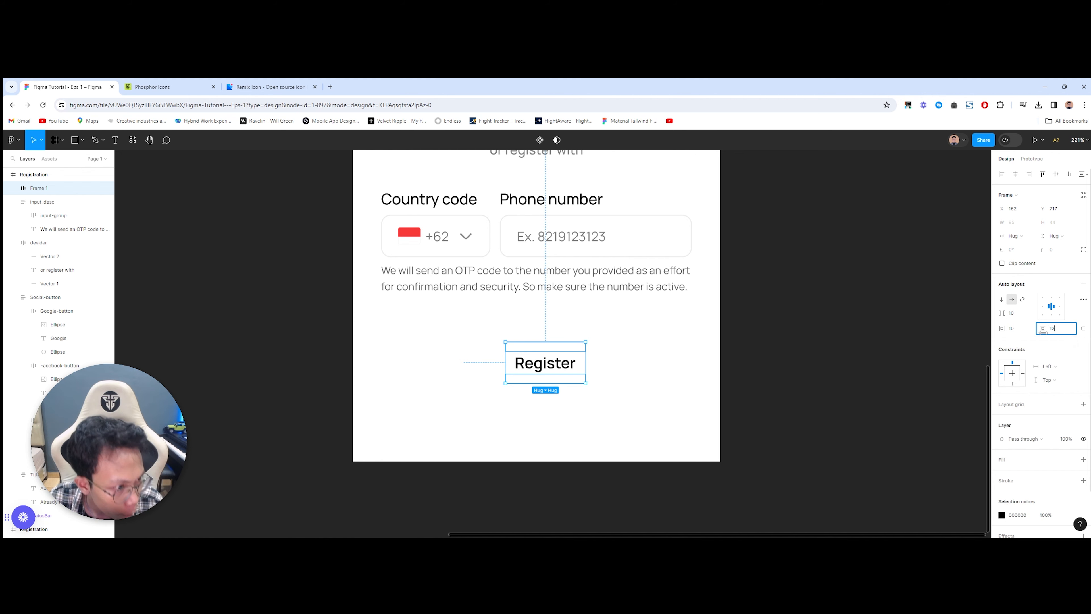
pyautogui.click(1021, 333)
pyautogui.write('24')
pyautogui.click(631, 428)
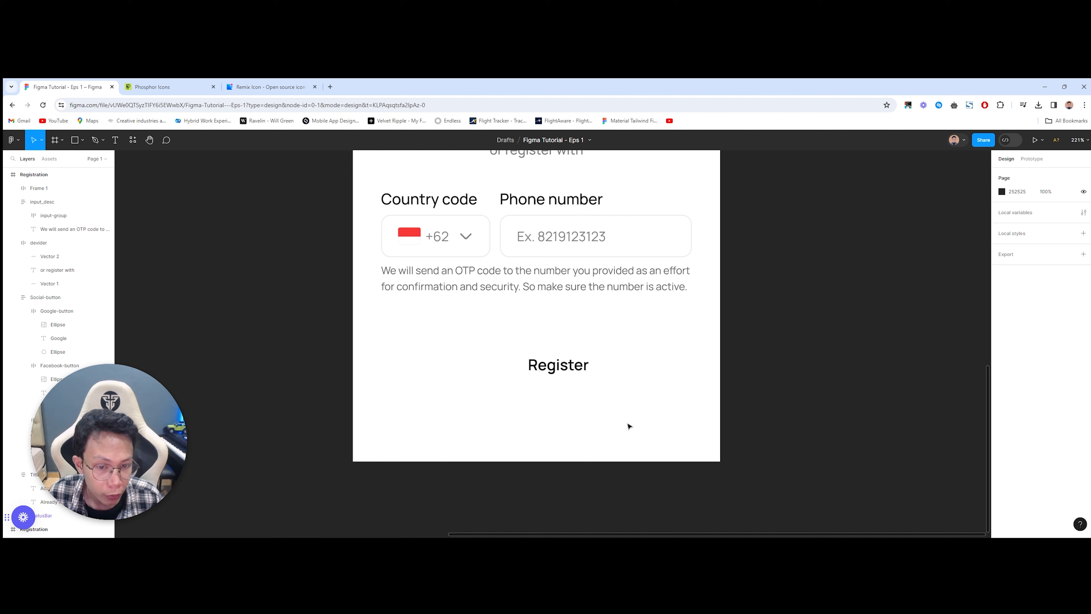
# Step: Centre the Register frame horizontally on the screen
pyautogui.moveTo(562, 364); pyautogui.dragTo(541, 359)
pyautogui.moveTo(381, 314); pyautogui.dragTo(701, 402)
pyautogui.click(702, 402)
pyautogui.click(563, 371)
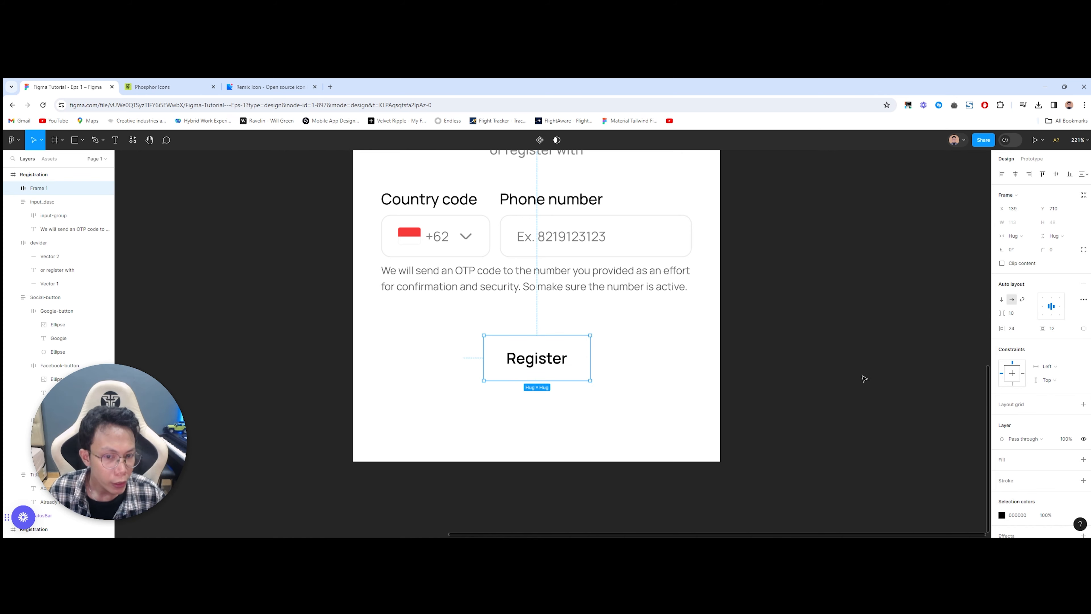
# Step: Add a fill to the Register frame and start the colour picker's eyedropper
pyautogui.click(1025, 459)
pyautogui.click(1002, 473)
pyautogui.click(901, 435)
pyautogui.scroll(-3, 560, 407)
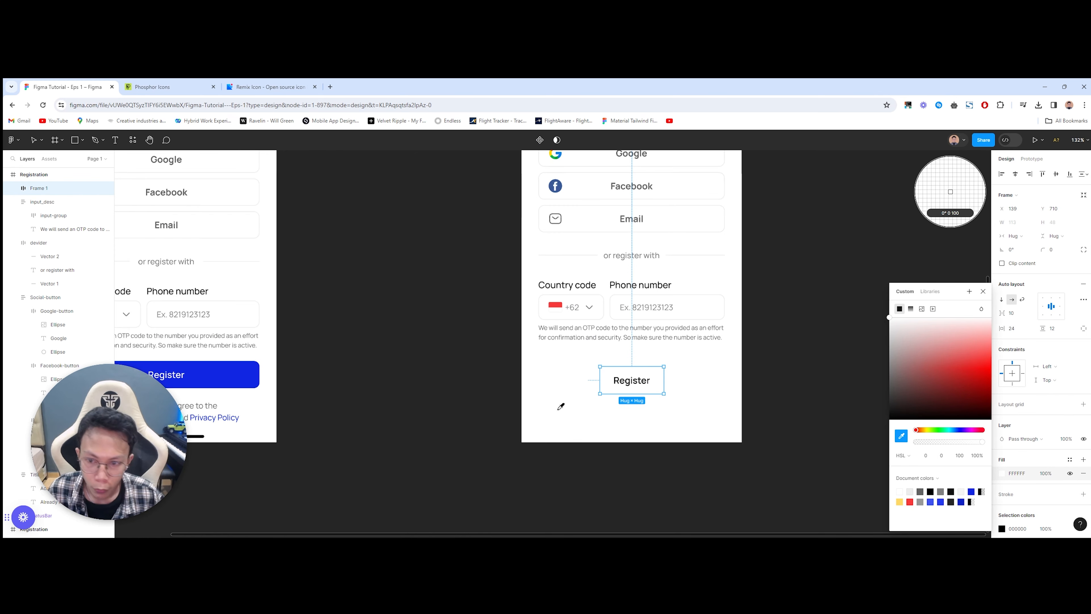
# Step: Fill the button with the reference blue 1127E3 and make the Register label white FFFFFF
pyautogui.click(237, 379)
pyautogui.scroll(4, 714, 409)
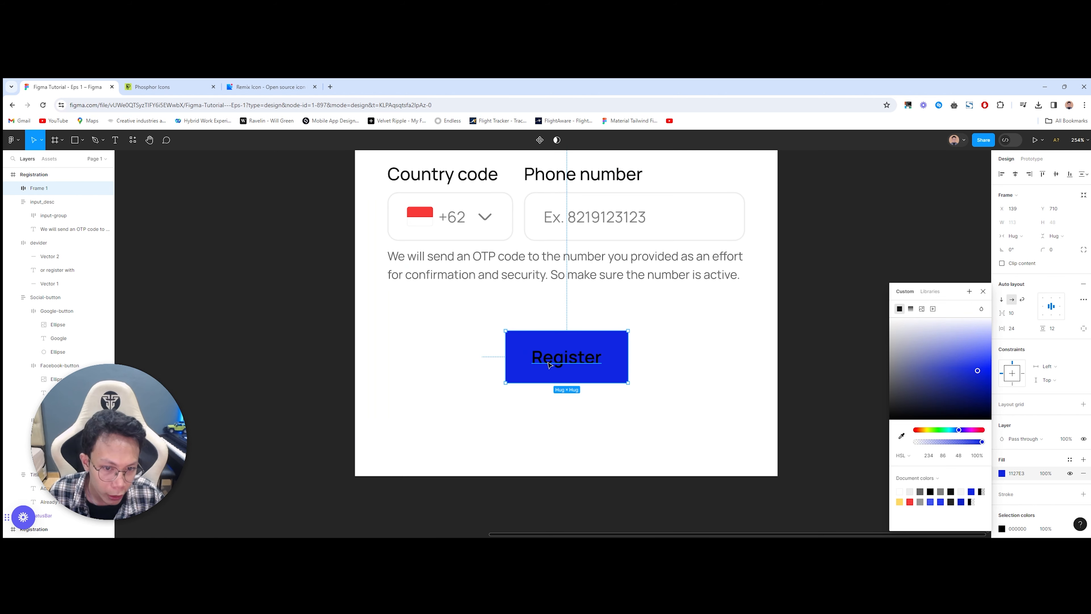
pyautogui.click(550, 365)
pyautogui.click(1015, 394)
pyautogui.write('ff')
pyautogui.click(446, 439)
# Step: Give the button a 10 corner radius and stretch it across the form's full width
pyautogui.click(606, 357)
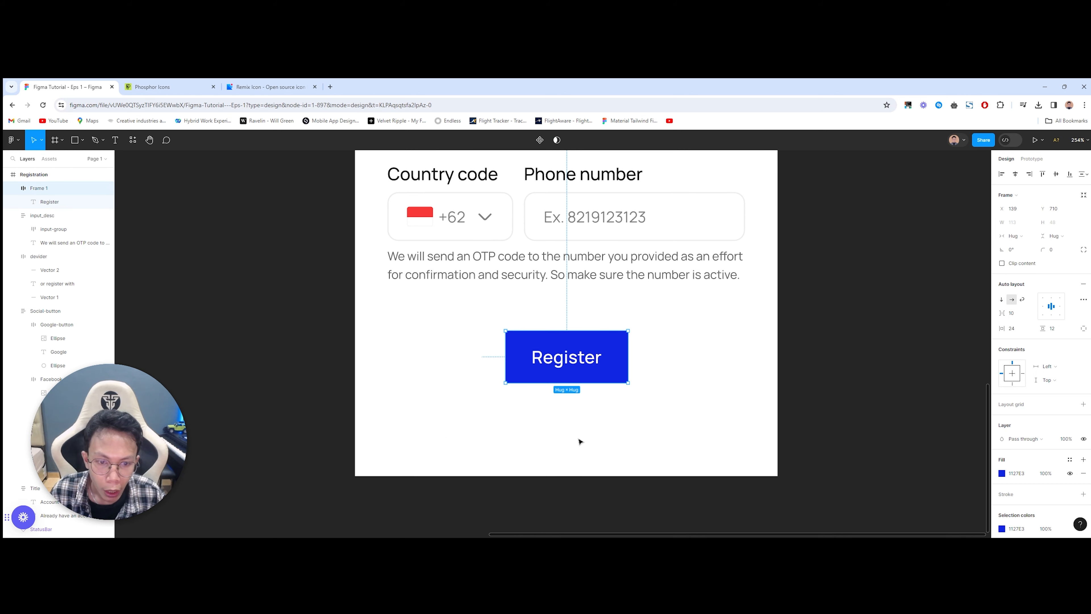
pyautogui.click(1066, 251)
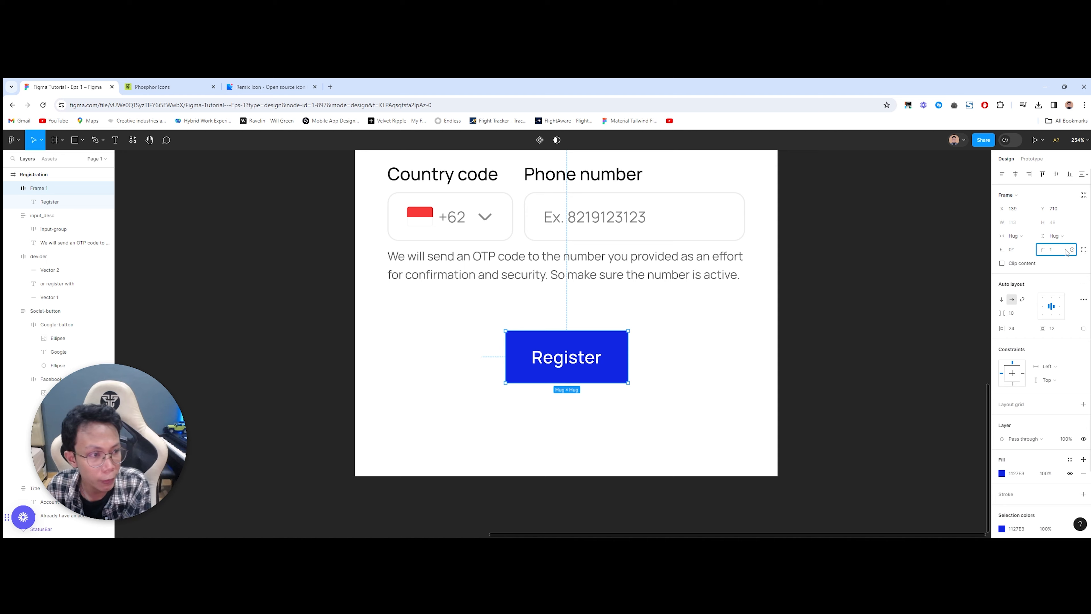
pyautogui.click(730, 409)
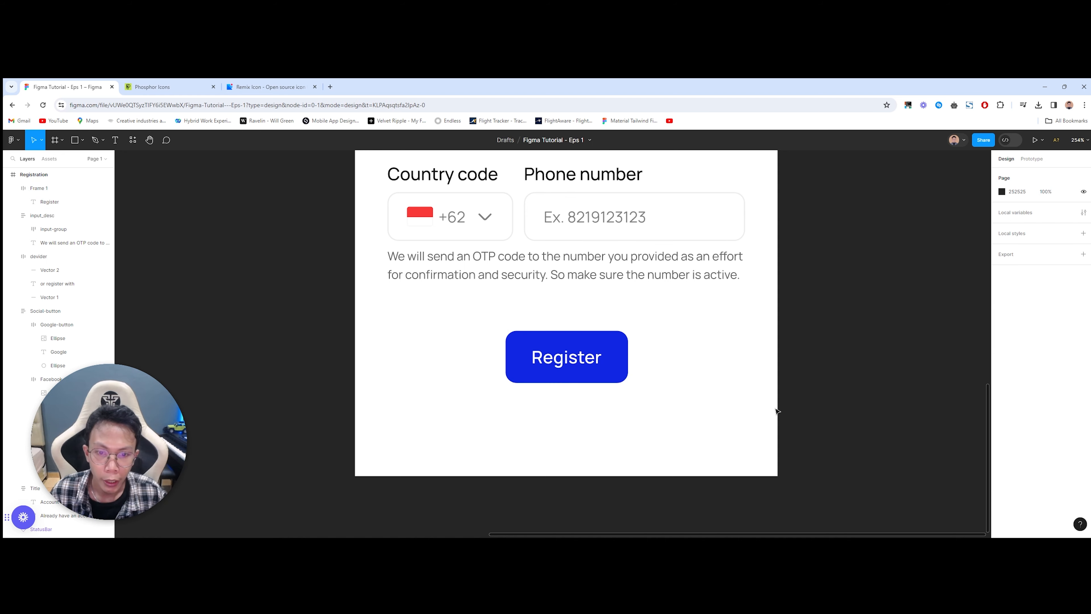
pyautogui.click(559, 340)
pyautogui.moveTo(558, 340); pyautogui.dragTo(436, 318)
pyautogui.click(638, 394)
pyautogui.click(487, 358)
pyautogui.moveTo(509, 328); pyautogui.dragTo(744, 327)
pyautogui.click(678, 423)
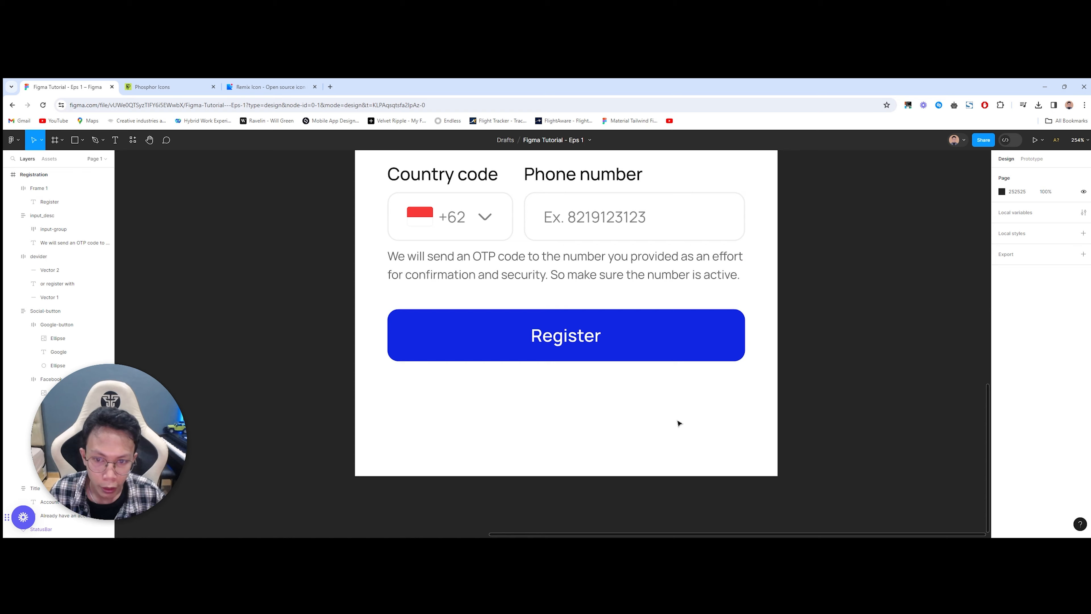
pyautogui.hotkey('ctrl', 'shift', '4')
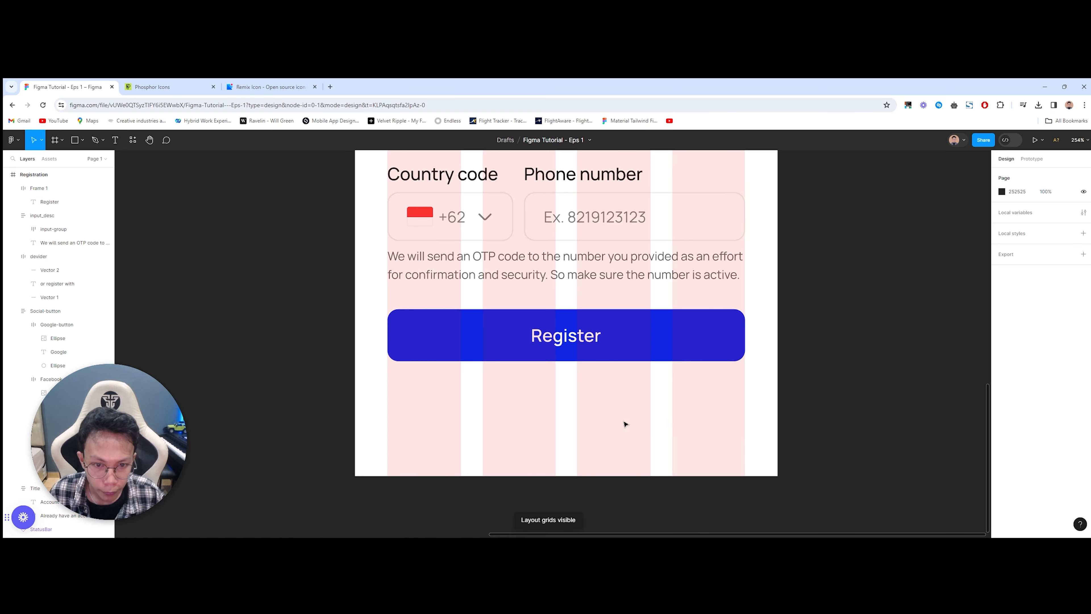
pyautogui.click(684, 327)
pyautogui.hscroll(-2, 621, 414)
pyautogui.keyDown('ctrl'); pyautogui.scroll(-3, 476, 418); pyautogui.keyUp('ctrl')
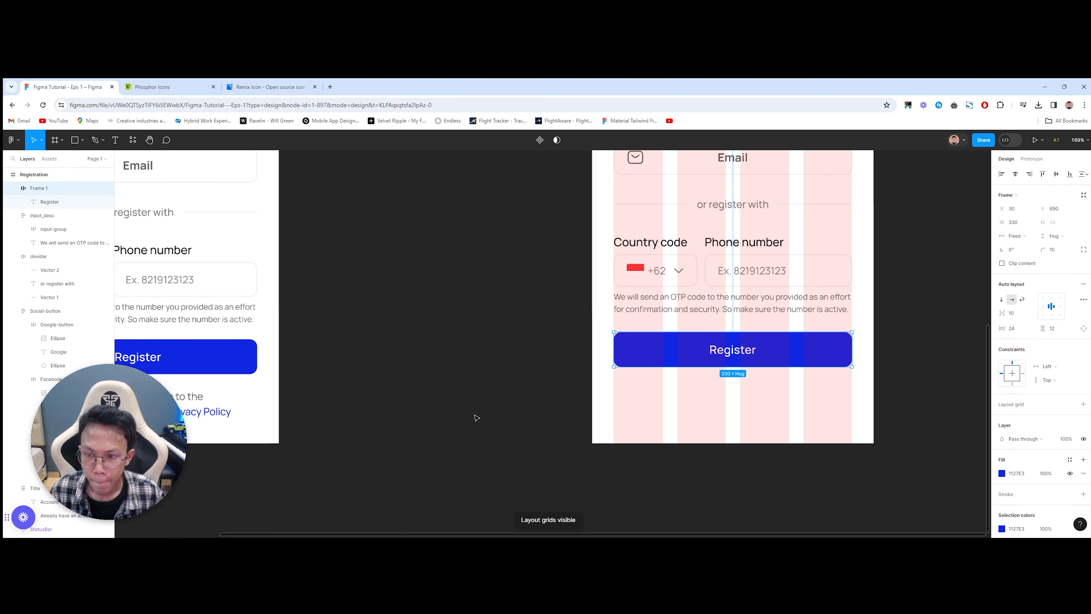
pyautogui.hscroll(-2, 476, 418)
pyautogui.doubleClick(283, 343)
pyautogui.doubleClick(283, 344)
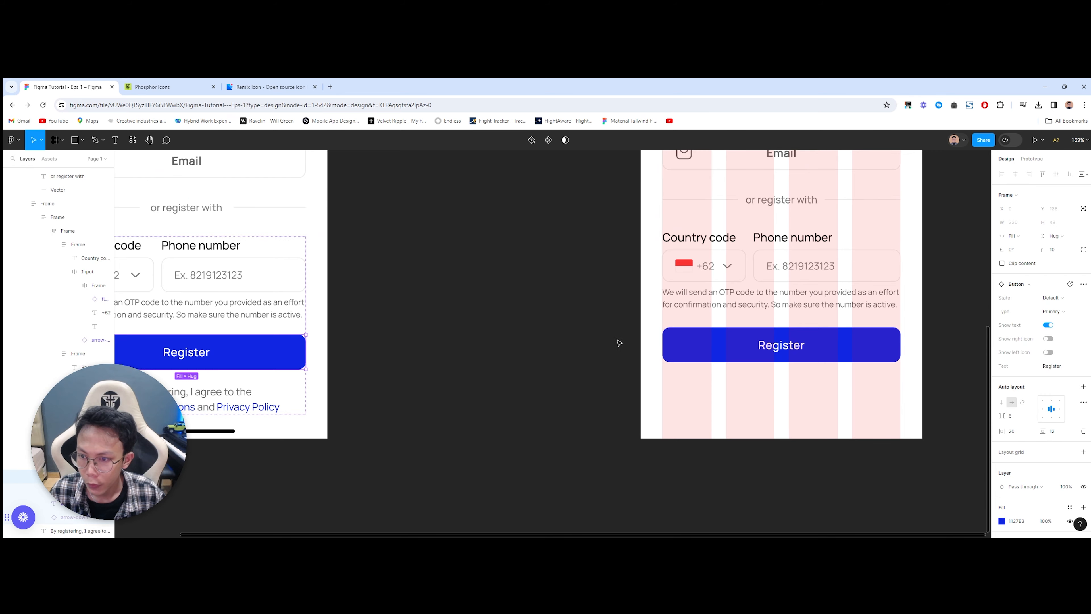
pyautogui.hscroll(5, 617, 340)
pyautogui.keyDown('ctrl'); pyautogui.scroll(4, 331, 381); pyautogui.keyUp('ctrl')
pyautogui.hscroll(-2, 464, 406)
pyautogui.click(455, 408)
pyautogui.click(382, 468)
pyautogui.click(386, 401)
pyautogui.press('Up')
pyautogui.press('Up')
pyautogui.press('Up')
pyautogui.press('Up')
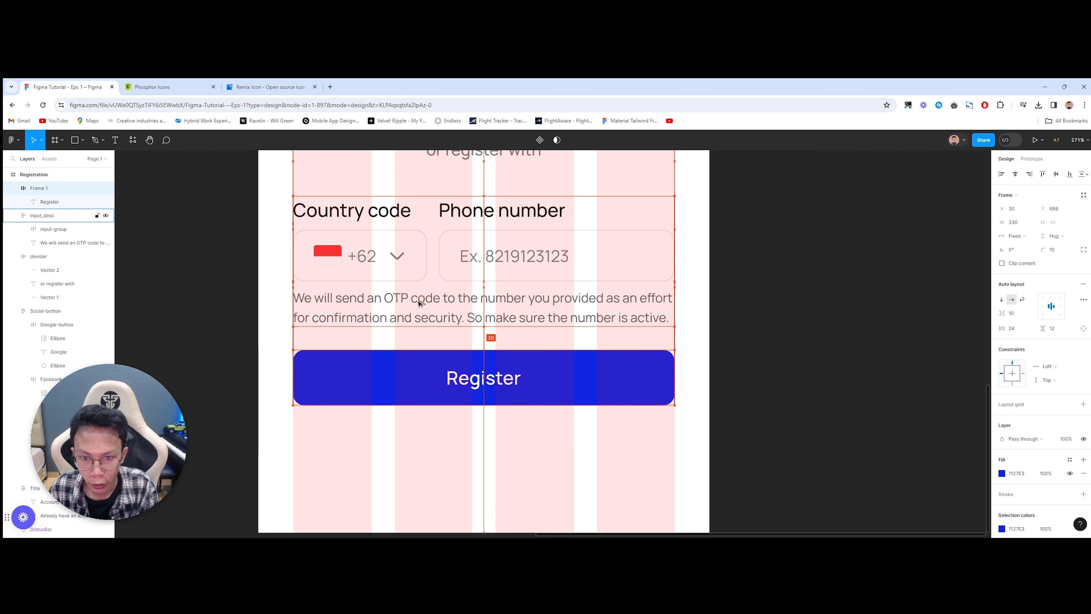
pyautogui.keyDown('ctrl'); pyautogui.scroll(-3, 403, 384); pyautogui.keyUp('ctrl')
pyautogui.click(403, 384)
pyautogui.moveTo(343, 389); pyautogui.dragTo(634, 368)
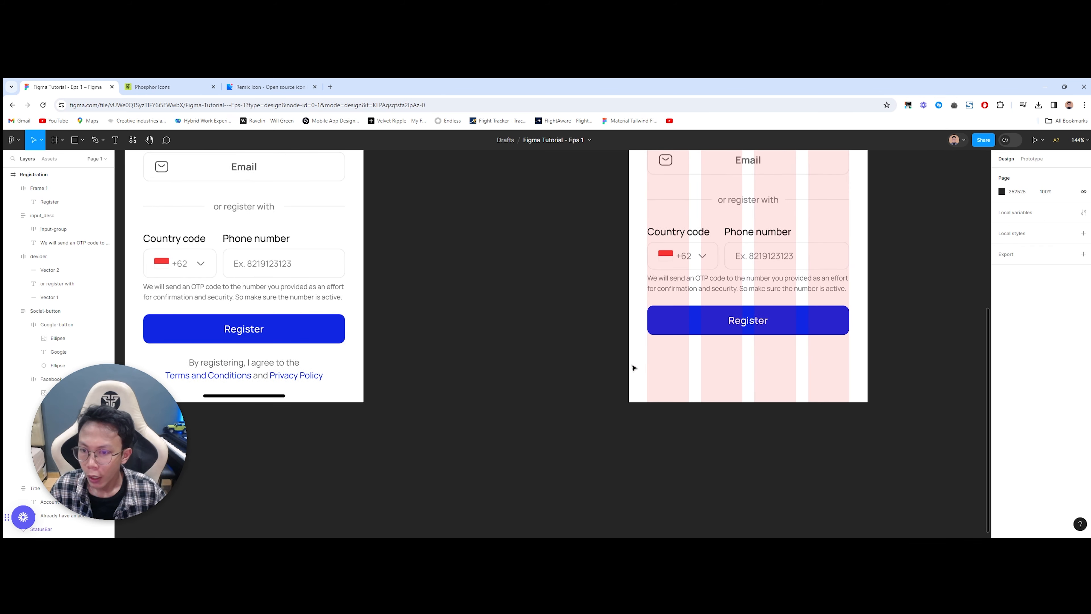
pyautogui.keyDown('ctrl'); pyautogui.click(296, 362); pyautogui.keyUp('ctrl')
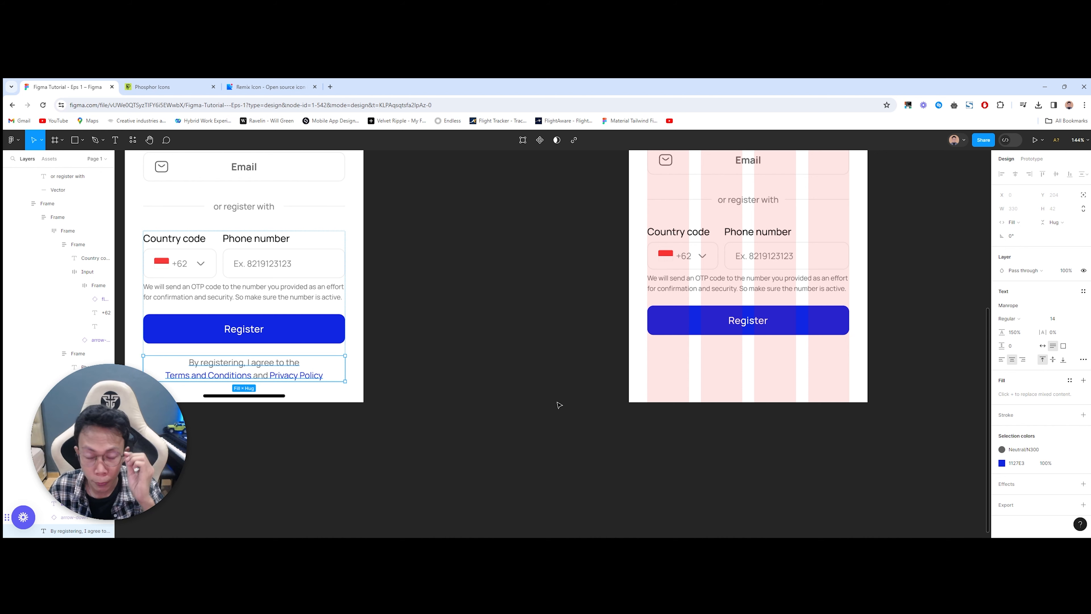
pyautogui.hscroll(2, 545, 413)
pyautogui.click(661, 417)
pyautogui.hscroll(1, 661, 417)
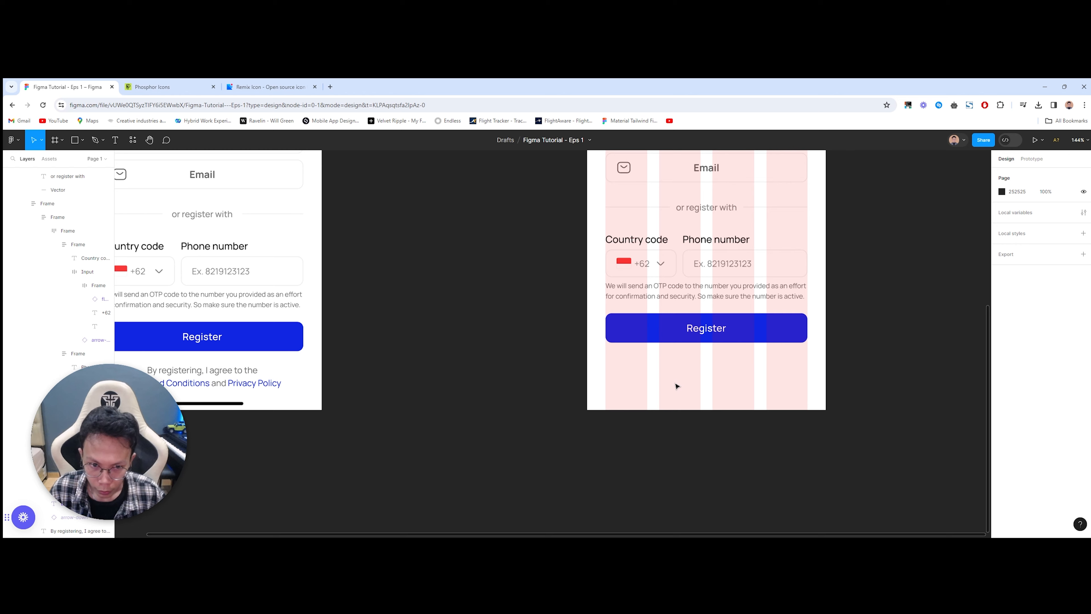
pyautogui.keyDown('ctrl'); pyautogui.click(656, 295); pyautogui.keyUp('ctrl')
# Step: Add the reference terms-and-privacy text below Register as a centre-aligned copy of the OTP note
pyautogui.hotkey('ctrl', 'd')
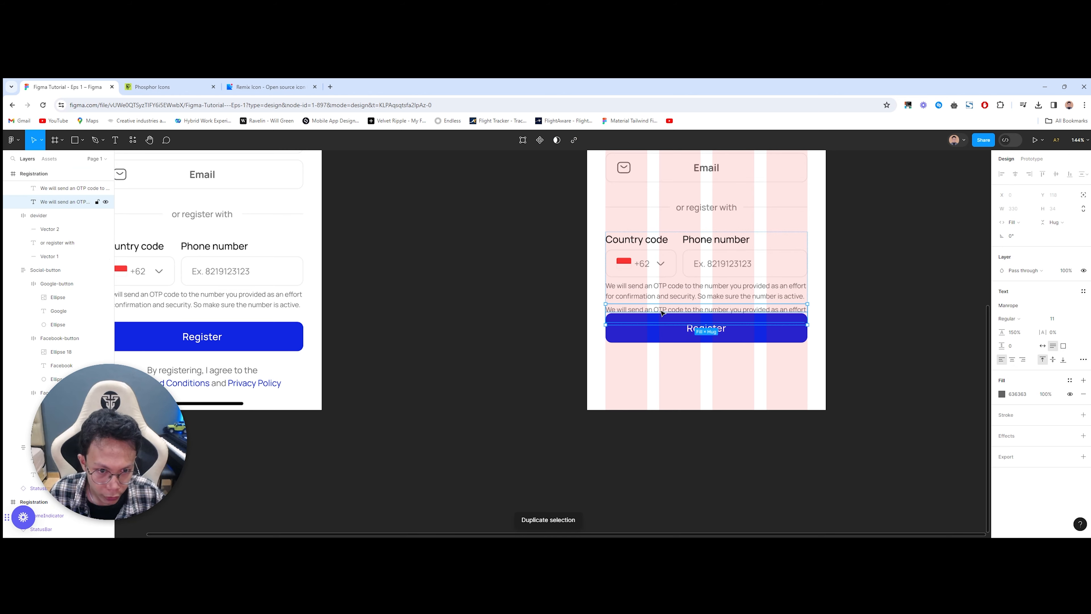
pyautogui.moveTo(662, 313); pyautogui.dragTo(668, 377)
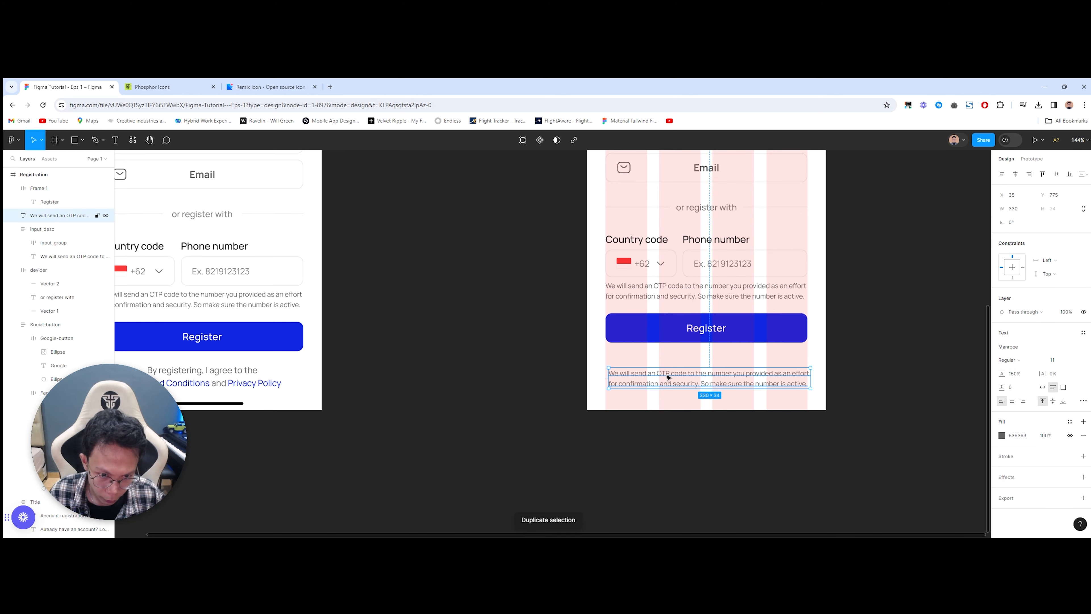
pyautogui.click(219, 377)
pyautogui.doubleClick(243, 372)
pyautogui.hotkey('ctrl', 'c')
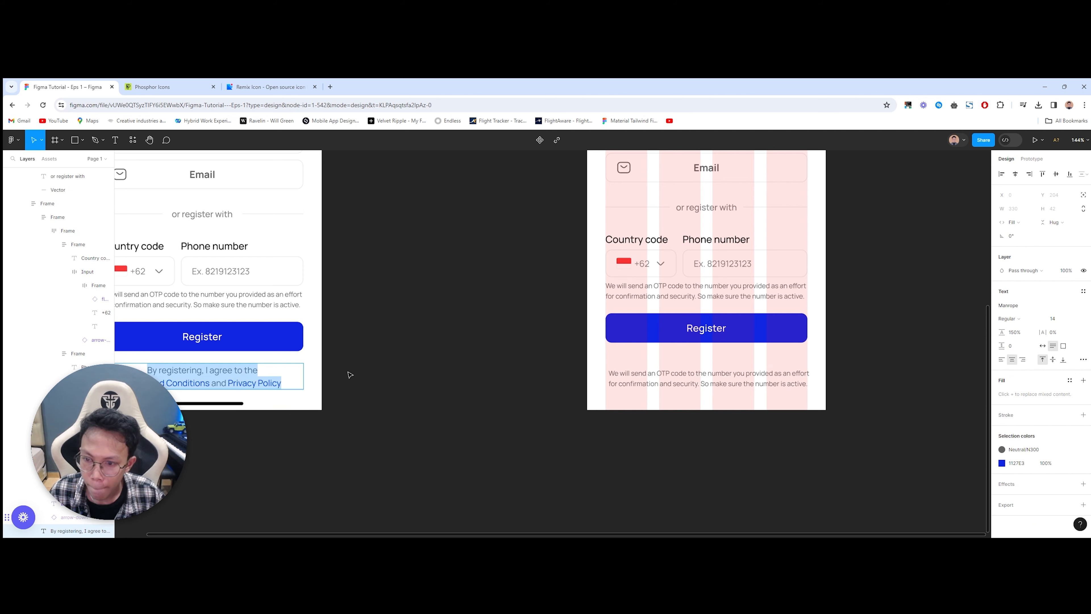
pyautogui.doubleClick(654, 377)
pyautogui.hotkey('ctrl', 'v')
pyautogui.click(655, 426)
pyautogui.click(743, 381)
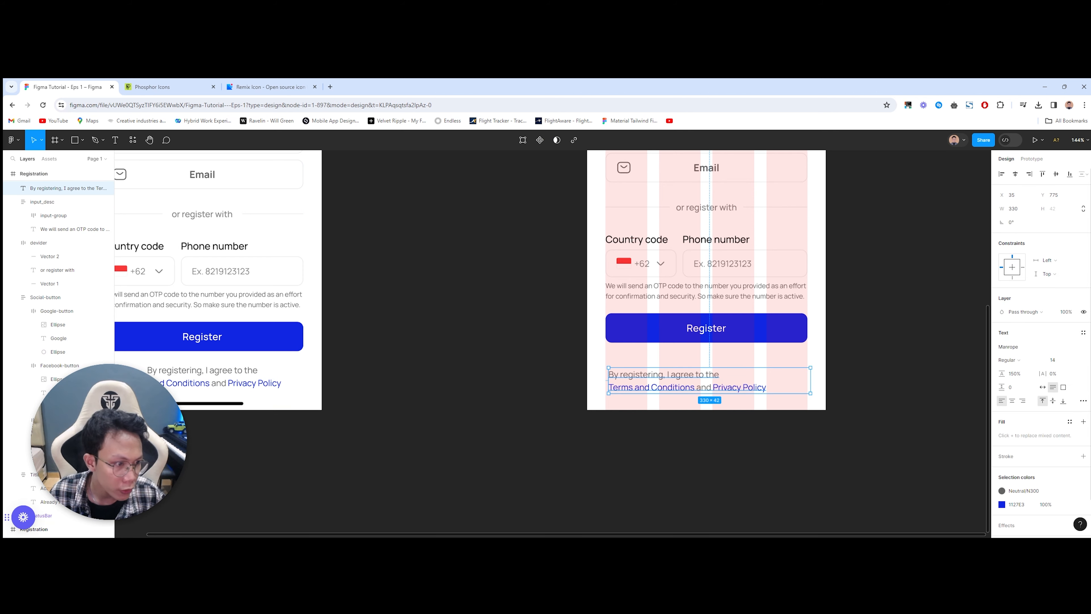
pyautogui.click(1013, 401)
# Step: Wrap the phone inputs, Register button and terms text in the body_input auto-layout frame
pyautogui.scroll(1, 567, 238)
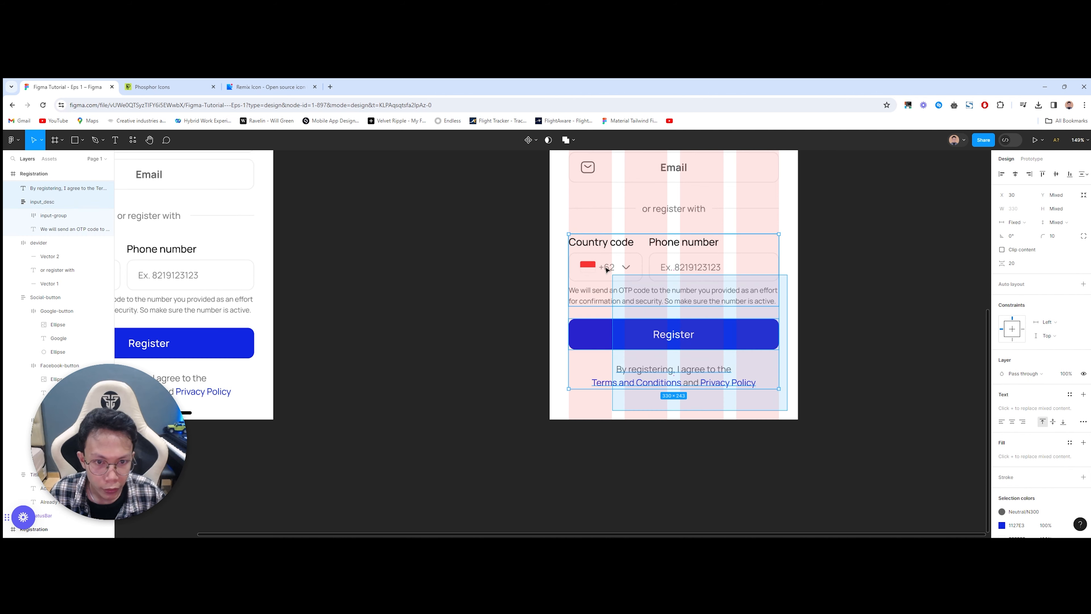
pyautogui.keyDown('shift'); pyautogui.click(567, 239); pyautogui.keyUp('shift')
pyautogui.keyDown('shift'); pyautogui.click(673, 334); pyautogui.keyUp('shift')
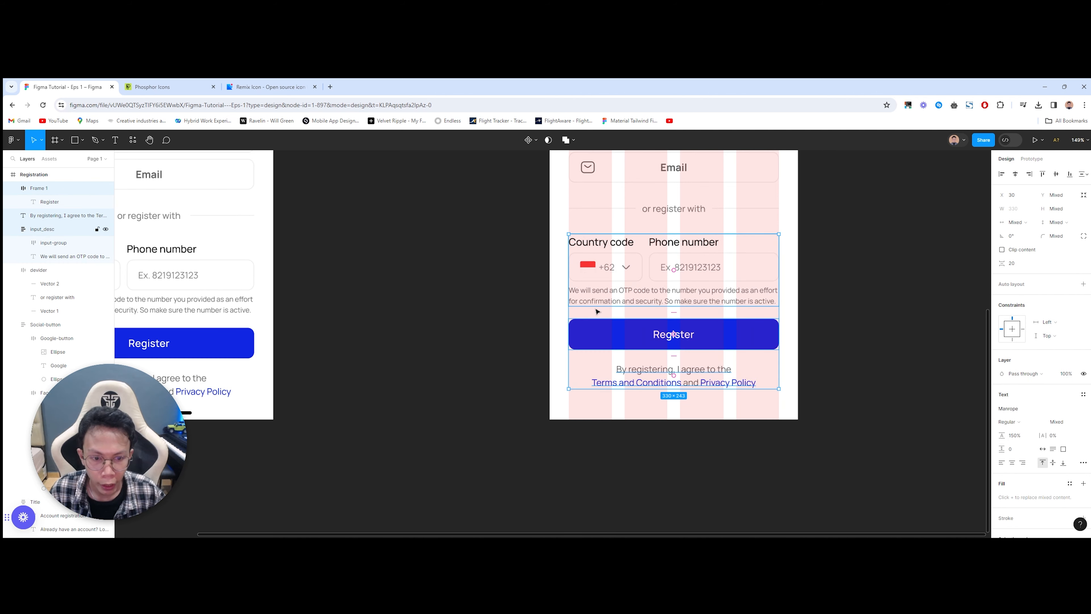
pyautogui.hotkey('shift', 'a')
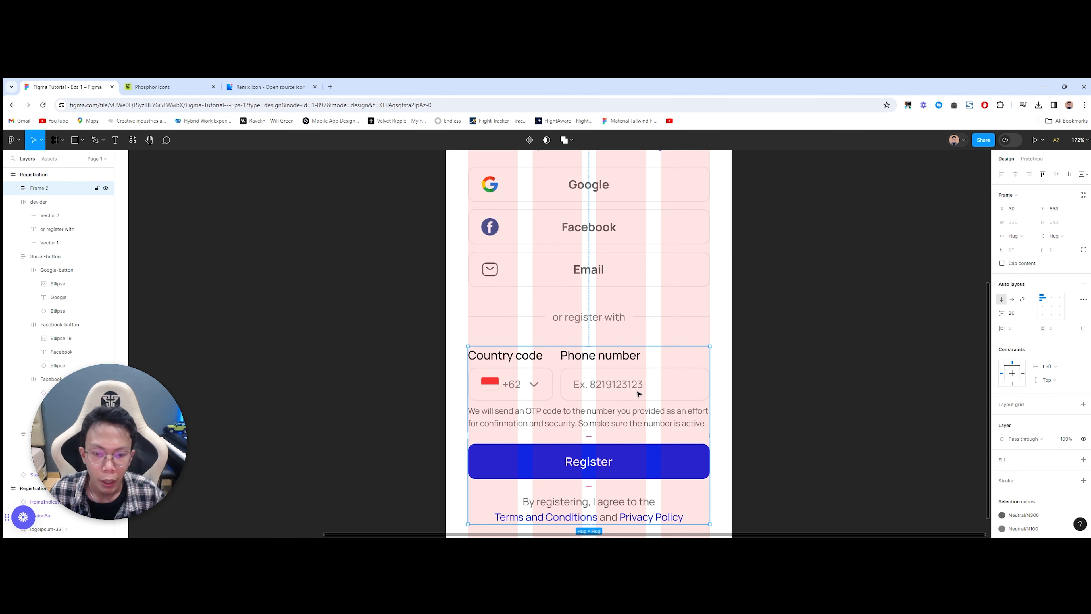
pyautogui.scroll(-2, 658, 402)
pyautogui.hscroll(1, 712, 431)
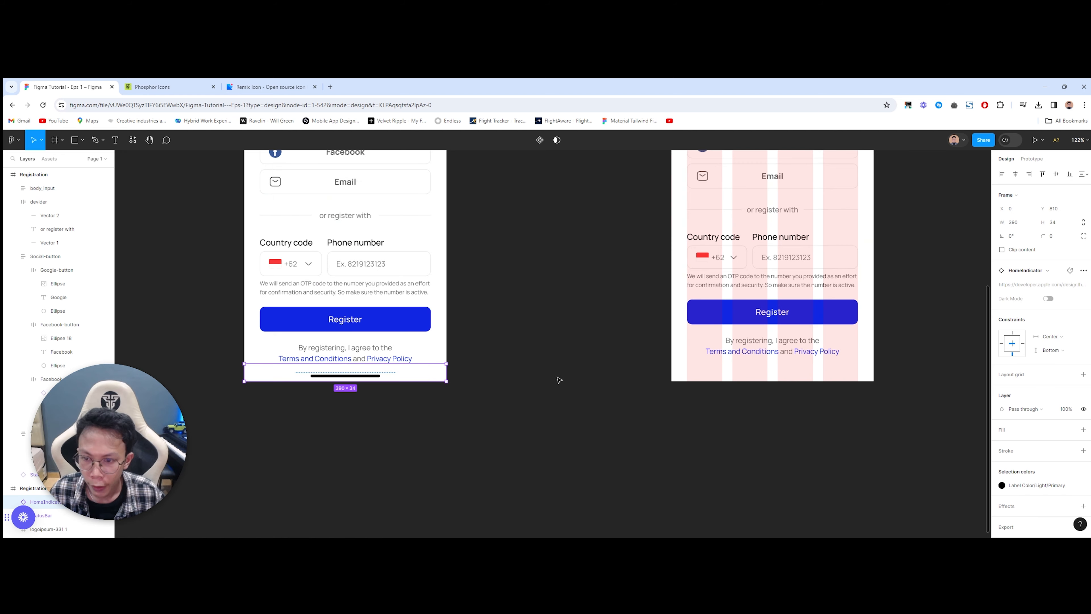
# Step: Paste the HomeIndicator into the rebuilt Registration screen
pyautogui.moveTo(682, 355); pyautogui.dragTo(543, 366)
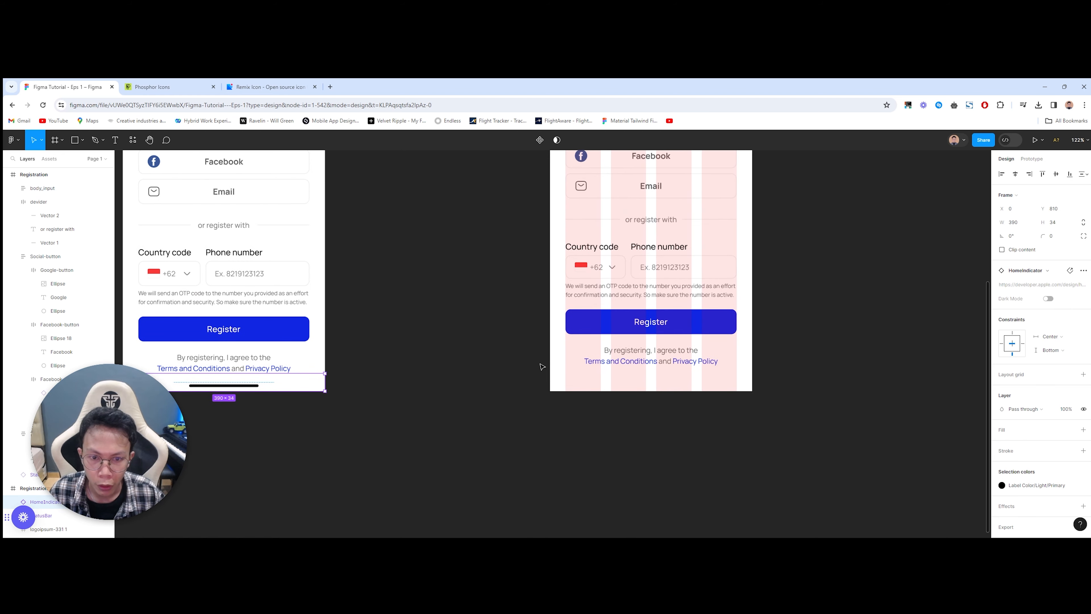
pyautogui.scroll(-5, 555, 362)
pyautogui.moveTo(595, 312); pyautogui.dragTo(524, 347)
pyautogui.scroll(3, 521, 349)
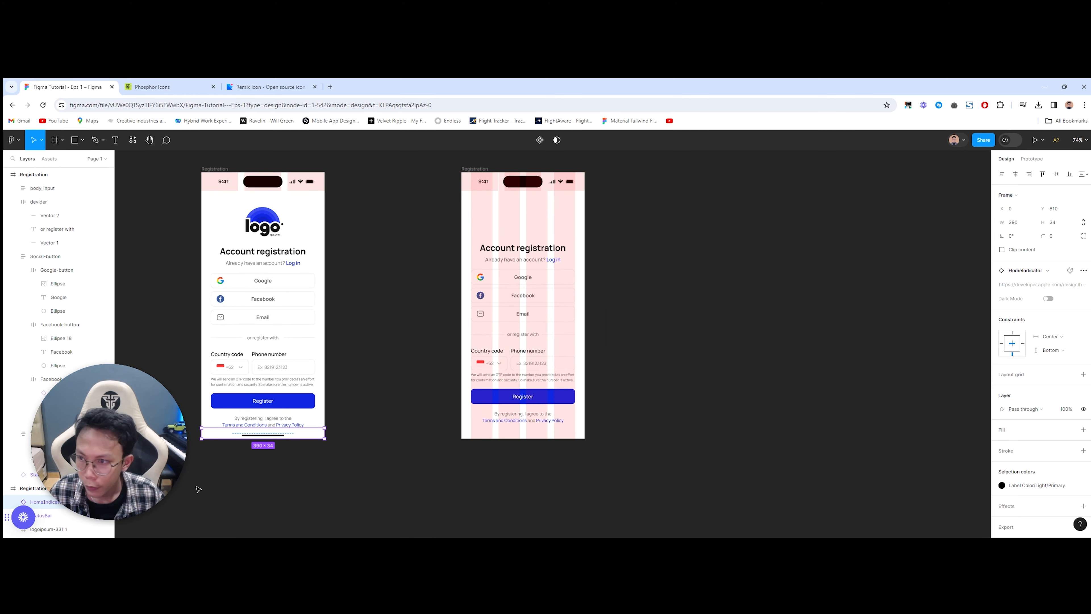
pyautogui.click(473, 162)
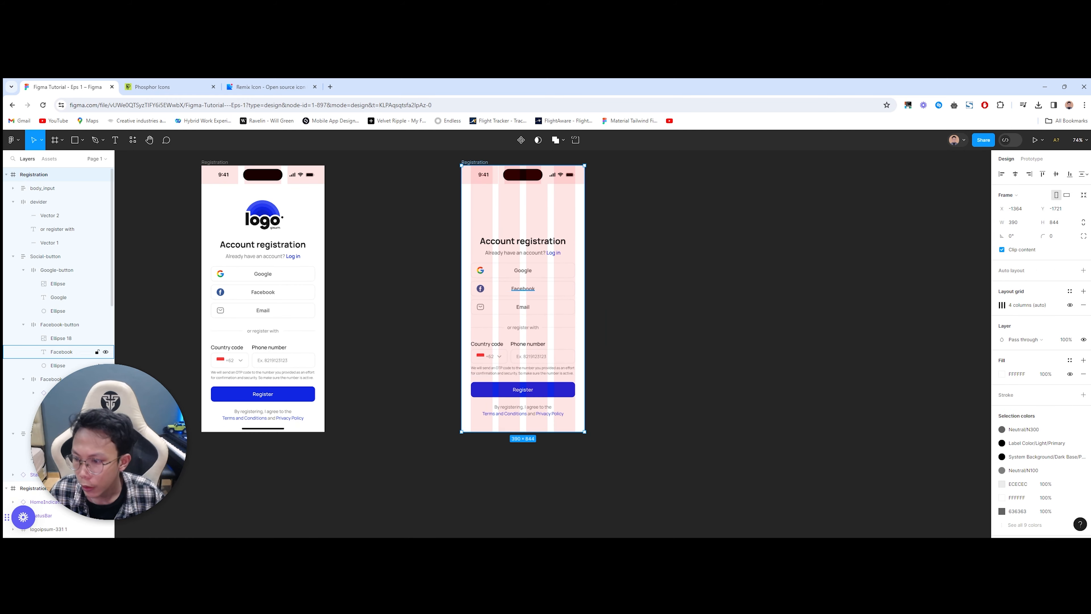
pyautogui.hotkey('ctrl', 'v')
# Step: Nudge the body_input phone form stack lower
pyautogui.scroll(4, 223, 512)
pyautogui.moveTo(711, 362); pyautogui.dragTo(325, 396)
pyautogui.scroll(1, 259, 402)
pyautogui.click(345, 357)
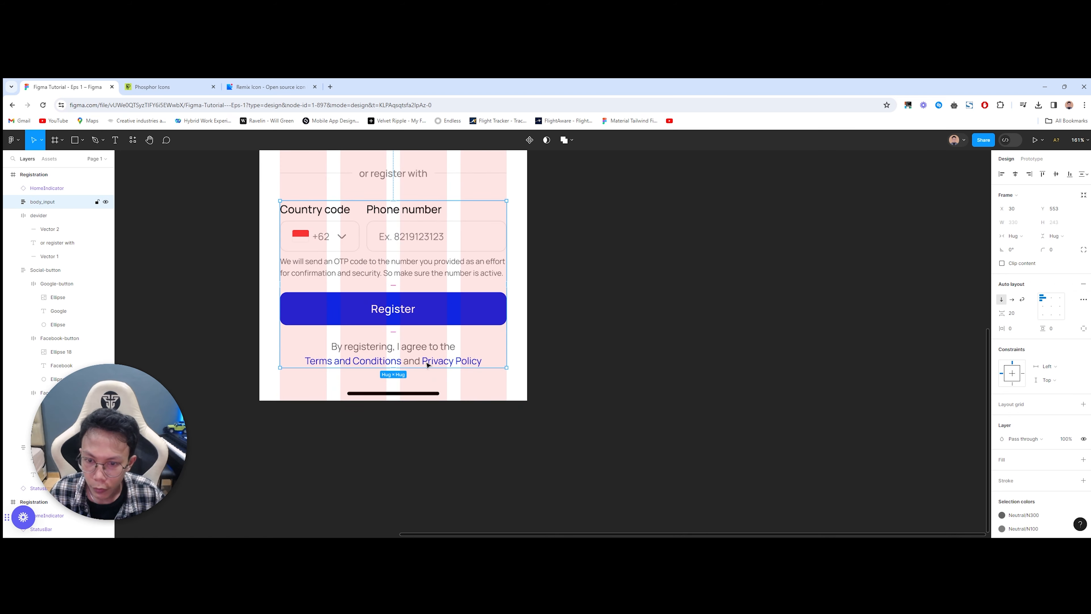
pyautogui.press('Down')
pyautogui.press('Down')
pyautogui.press('Down')
pyautogui.press('Down')
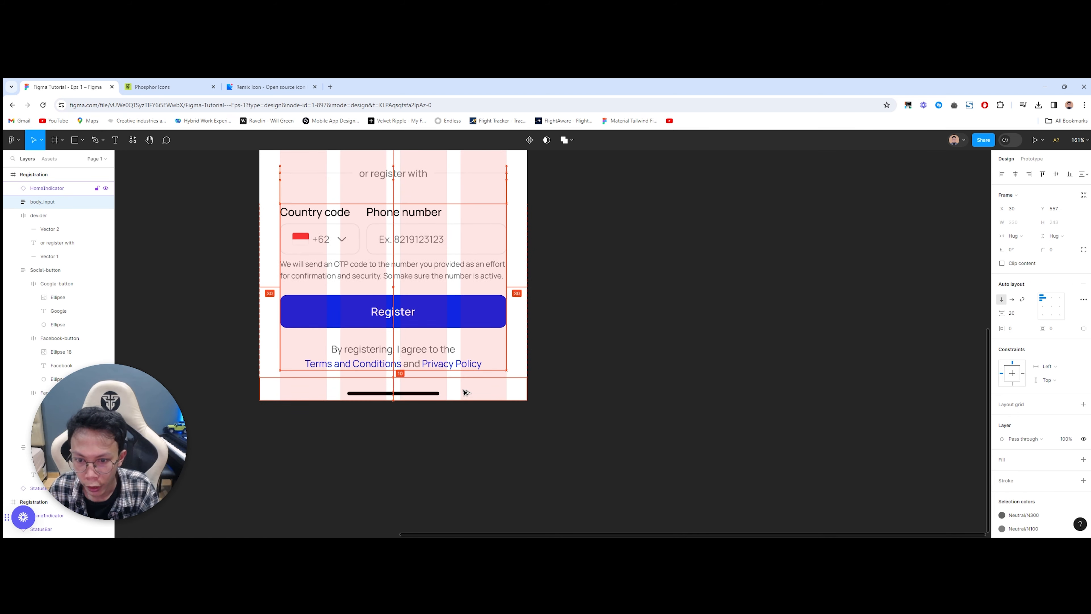
pyautogui.hotkey('shift', 'Down')
pyautogui.click(509, 441)
# Step: Shift the 'or register with' divider and the social sign-in buttons lower
pyautogui.moveTo(517, 439); pyautogui.dragTo(547, 510)
pyautogui.click(452, 245)
pyautogui.press('alt')
pyautogui.press('Down')
pyautogui.press('Down')
pyautogui.press('Down')
pyautogui.press('Down')
pyautogui.hotkey('shift', 'Down')
pyautogui.scroll(1, 456, 295)
pyautogui.scroll(3, 456, 299)
pyautogui.click(421, 265)
pyautogui.moveTo(418, 279); pyautogui.dragTo(419, 286)
pyautogui.click(275, 331)
# Step: Select the social buttons, divider and form sections down to the terms text
pyautogui.scroll(-4, 275, 331)
pyautogui.scroll(3, 391, 354)
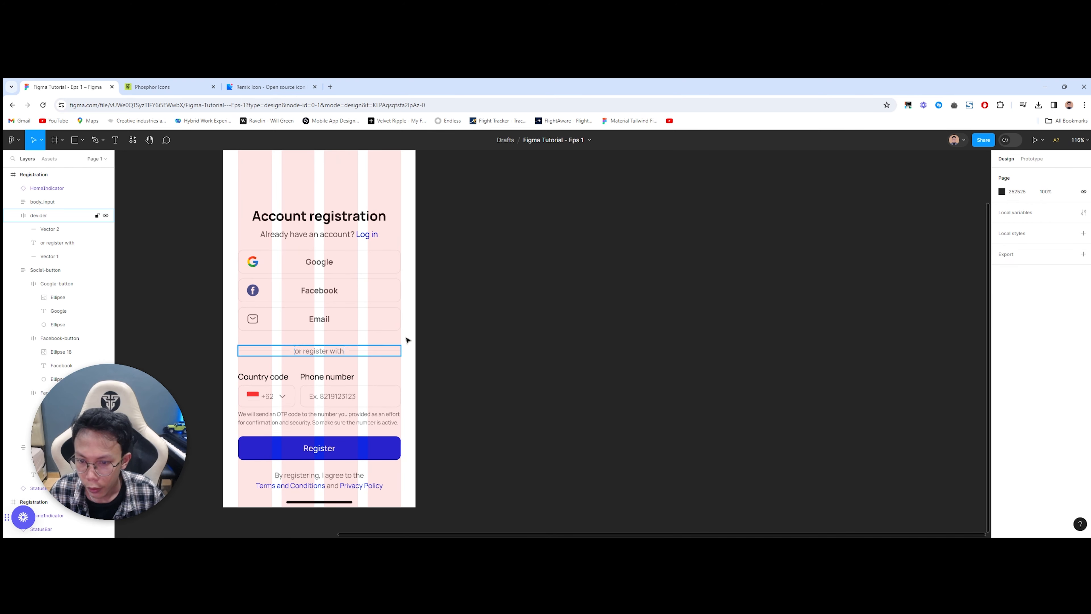
pyautogui.moveTo(409, 298); pyautogui.dragTo(239, 493)
pyautogui.moveTo(412, 283); pyautogui.dragTo(239, 474)
# Step: Wrap the social buttons, divider and form in an auto-layout frame named body
pyautogui.hotkey('shift', 'a')
pyautogui.doubleClick(51, 202)
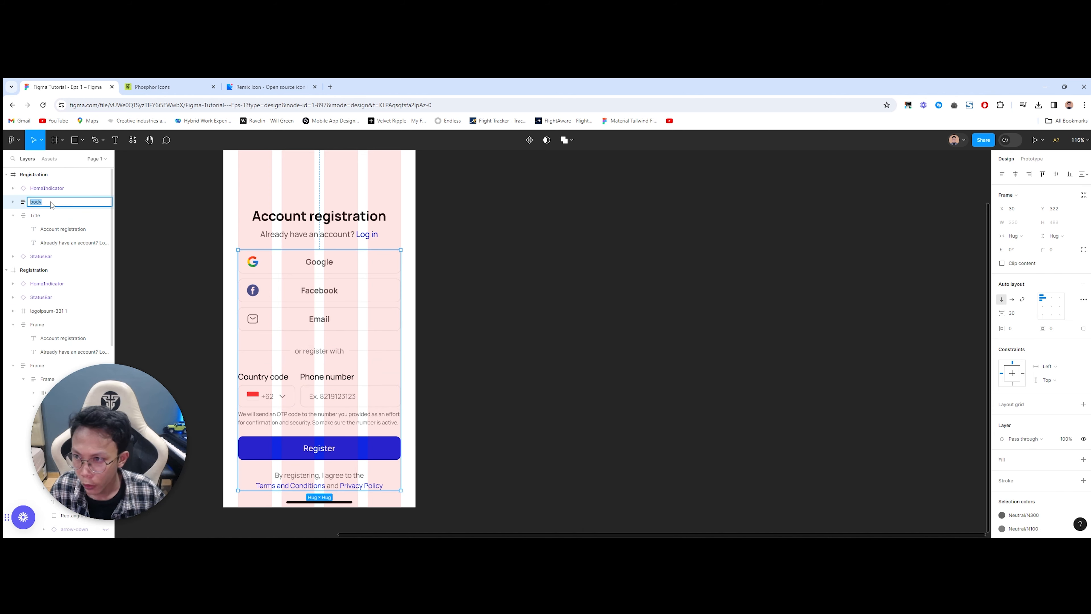
pyautogui.moveTo(351, 291); pyautogui.dragTo(695, 269)
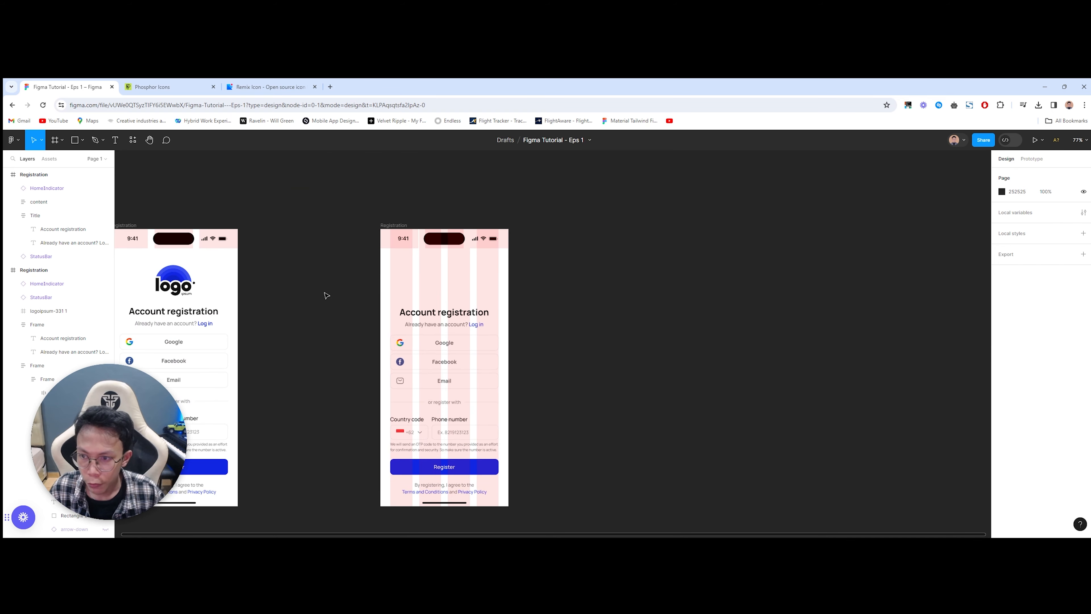
pyautogui.scroll(4, 327, 295)
# Step: Copy the reference logo and place it above the Account registration title
pyautogui.click(277, 244)
pyautogui.moveTo(736, 234); pyautogui.dragTo(693, 252)
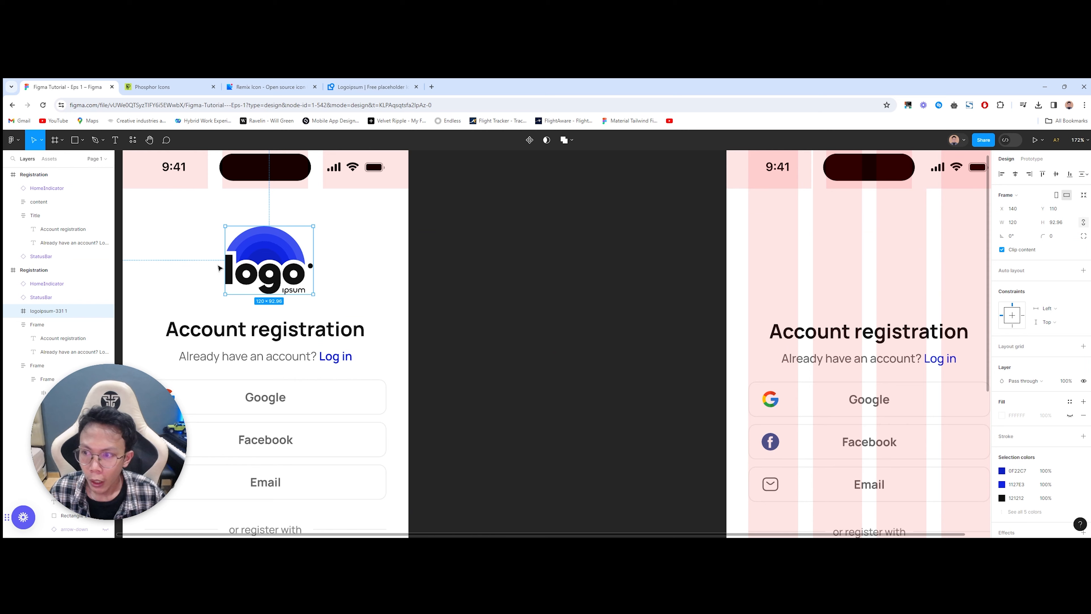
pyautogui.moveTo(737, 293); pyautogui.dragTo(387, 289)
pyautogui.click(560, 222)
pyautogui.hotkey('ctrl', 'v')
pyautogui.moveTo(547, 333); pyautogui.dragTo(512, 252)
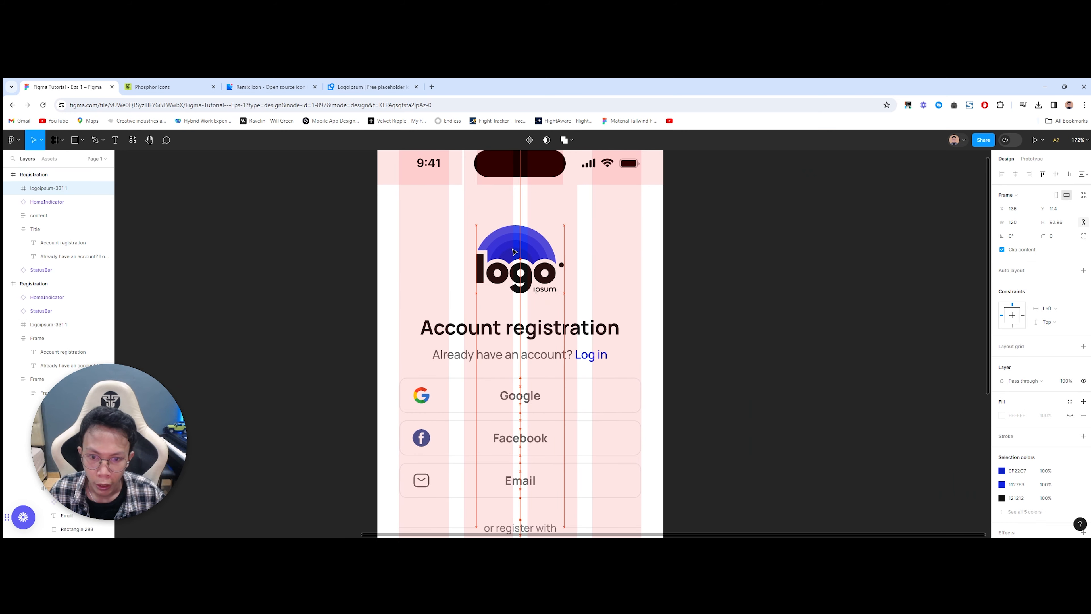
pyautogui.press('Up')
pyautogui.press('Up')
pyautogui.press('Up')
pyautogui.press('Up')
pyautogui.press('Up')
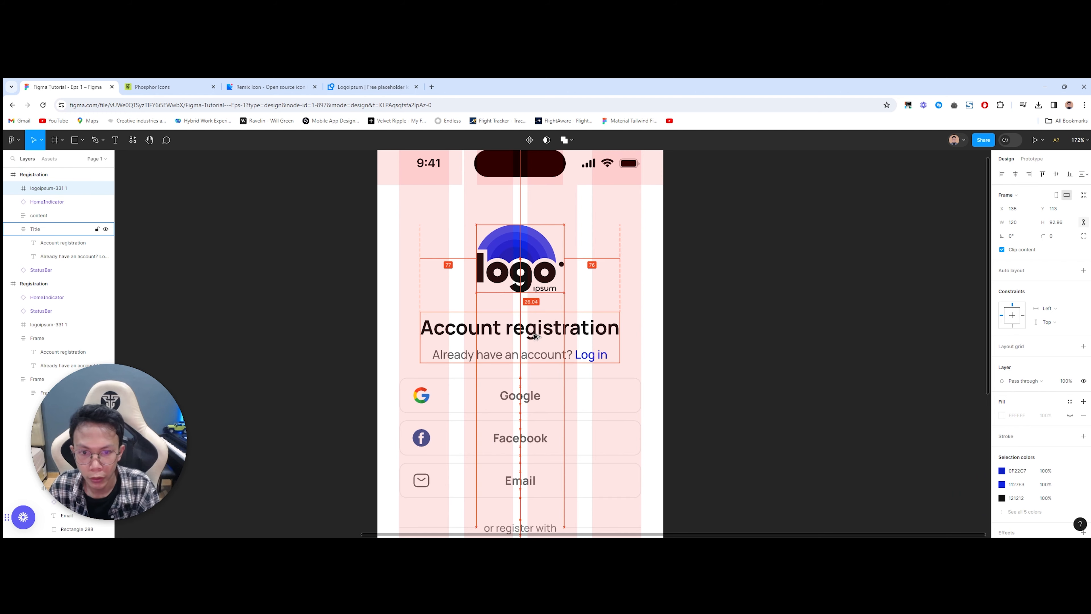
pyautogui.scroll(-5, 532, 336)
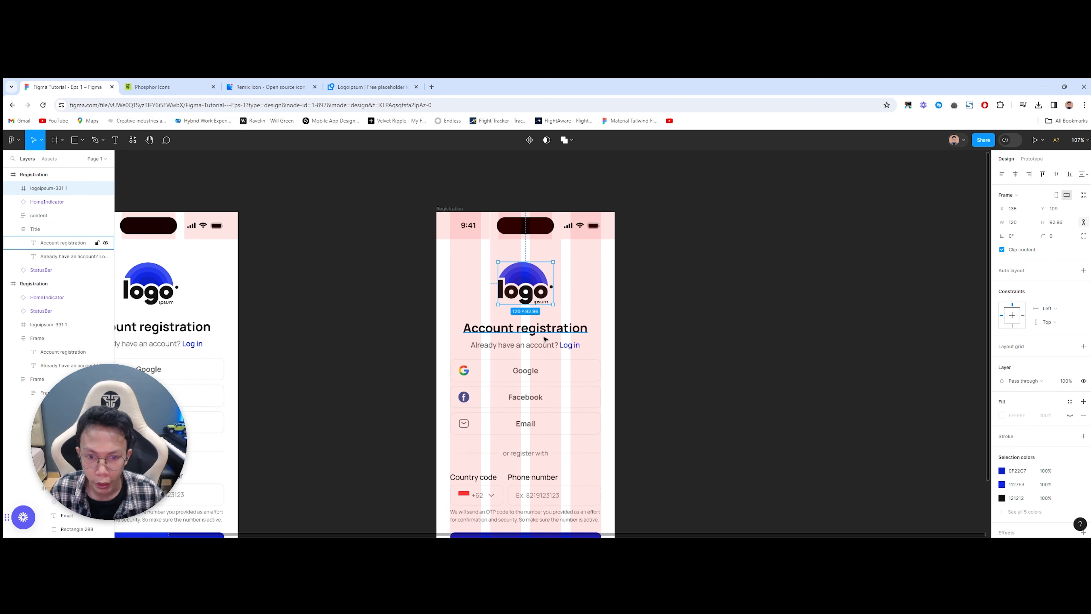
pyautogui.press('Escape')
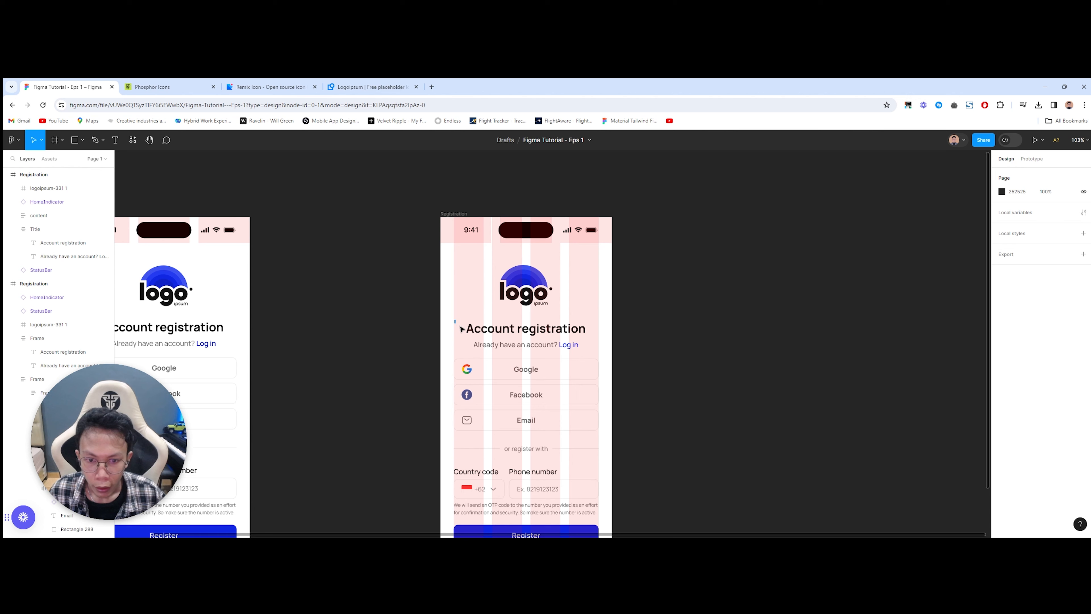
# Step: Wrap the logo and body in a vertical auto-layout frame named 'content', then hide layout grids
pyautogui.moveTo(462, 329); pyautogui.dragTo(609, 447)
pyautogui.hotkey('shift', 'a')
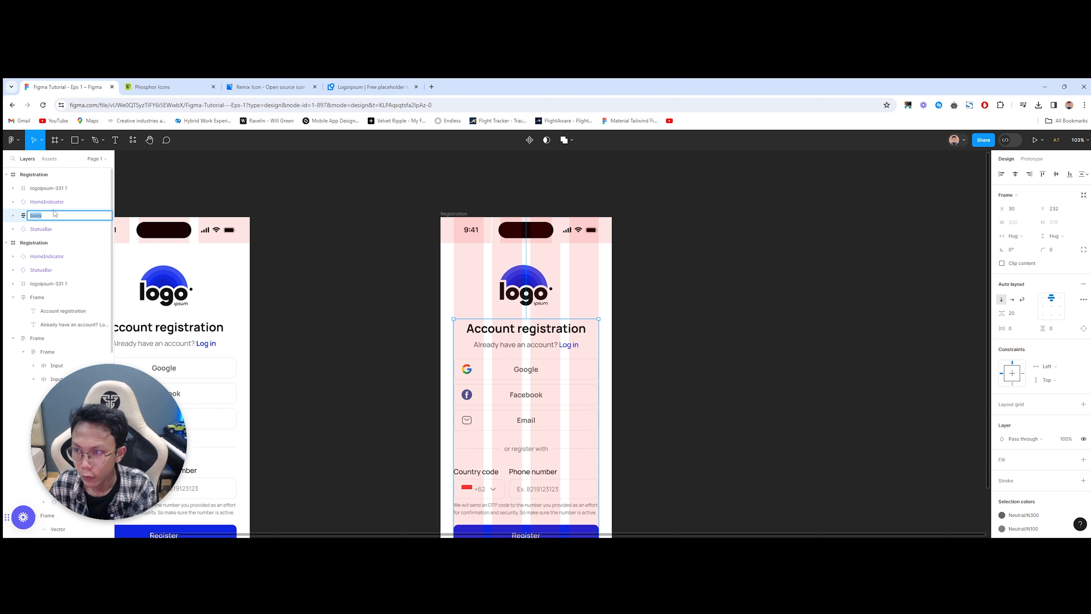
pyautogui.moveTo(452, 262); pyautogui.dragTo(602, 455)
pyautogui.scroll(-1, 581, 407)
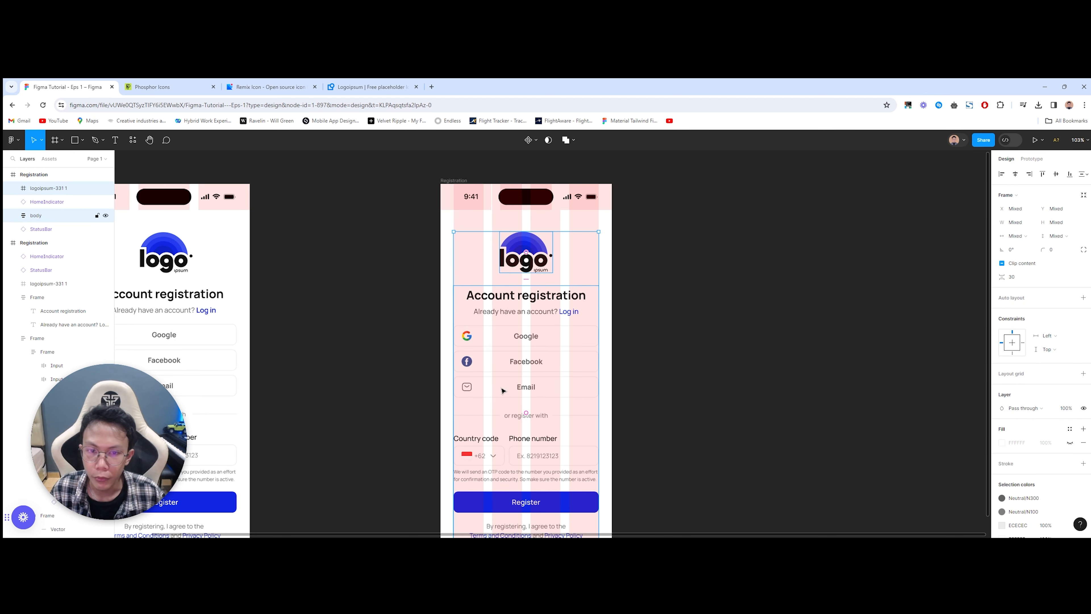
pyautogui.hotkey('shift', 'a')
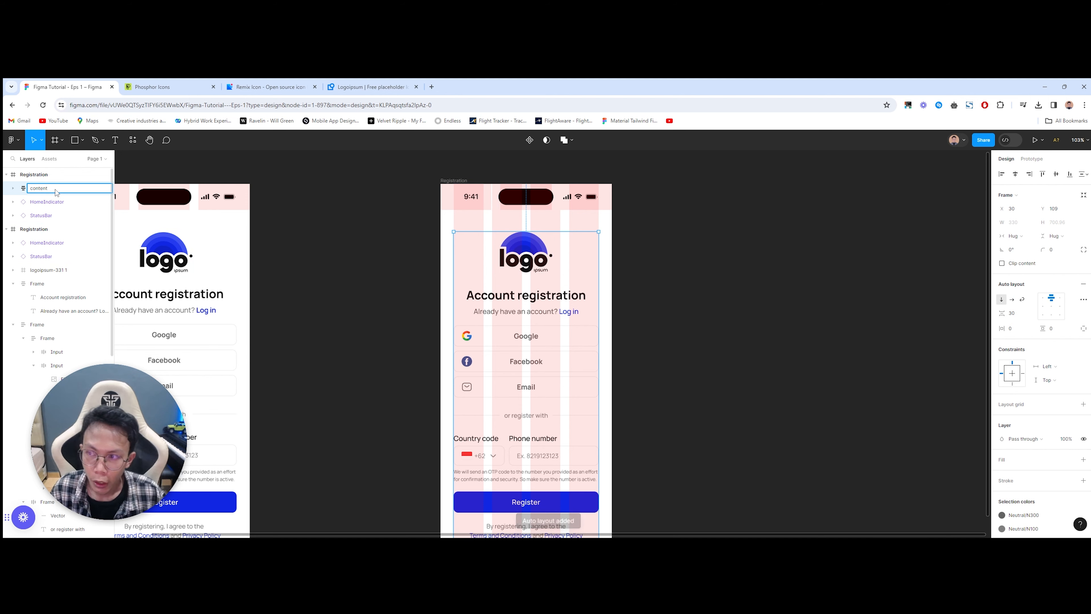
pyautogui.click(292, 232)
pyautogui.scroll(-1, 293, 232)
pyautogui.hotkey('shift', 'g')
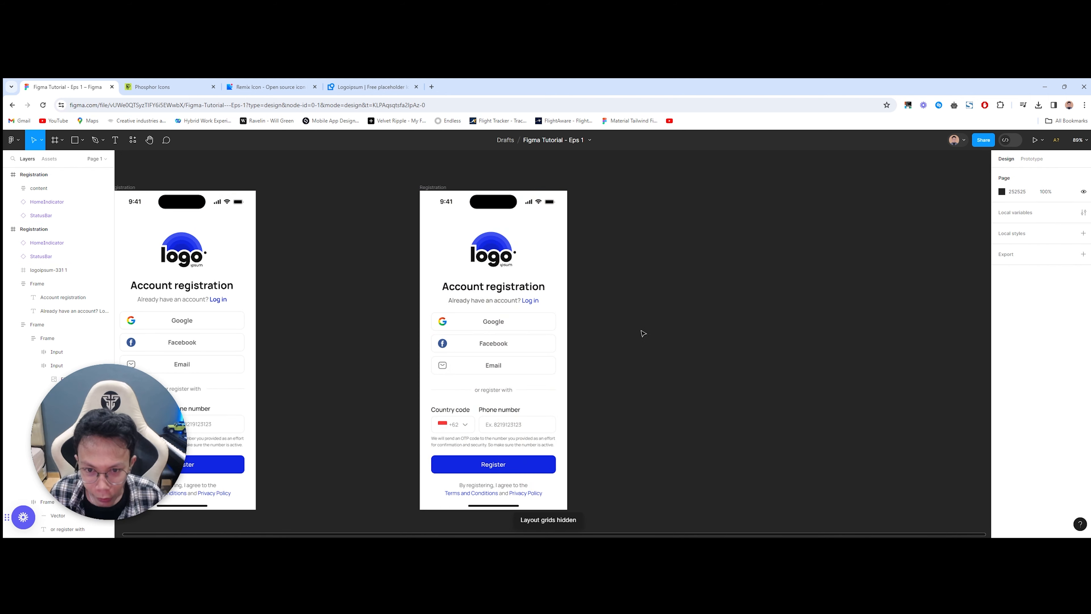